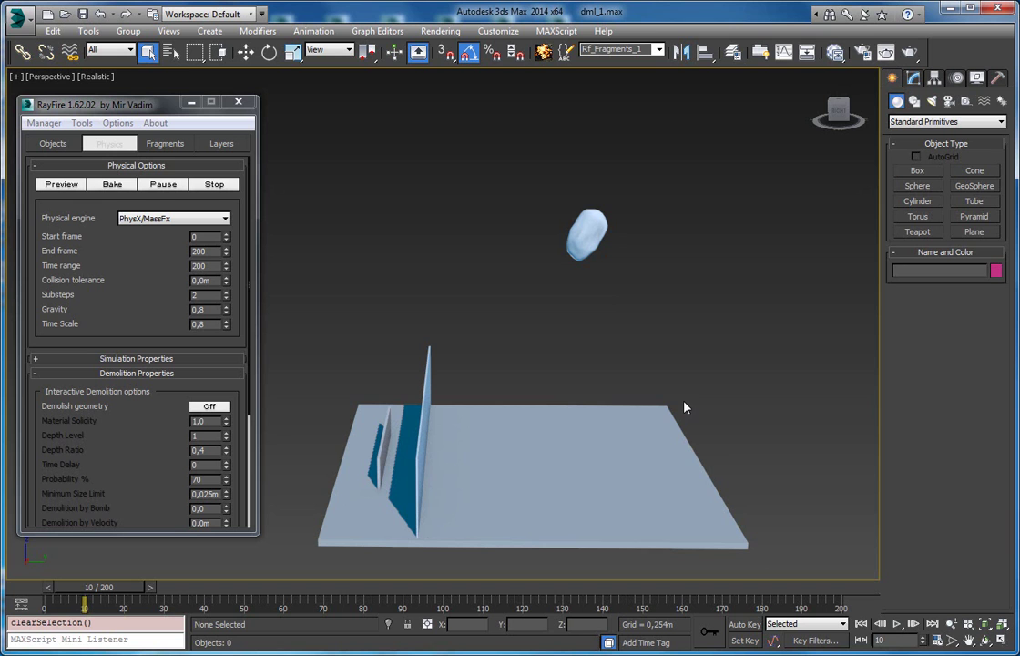
# Step: Display edged faces and examine the rock's mesh, the walls and the ground from several angles
pyautogui.click(567, 250)
pyautogui.press('F3')
pyautogui.press('F3')
pyautogui.press('F3')
pyautogui.press('F3')
pyautogui.press('F4')
pyautogui.keyDown('alt'); pyautogui.moveTo(581, 218); pyautogui.dragTo(581, 293, button='middle'); pyautogui.keyUp('alt')
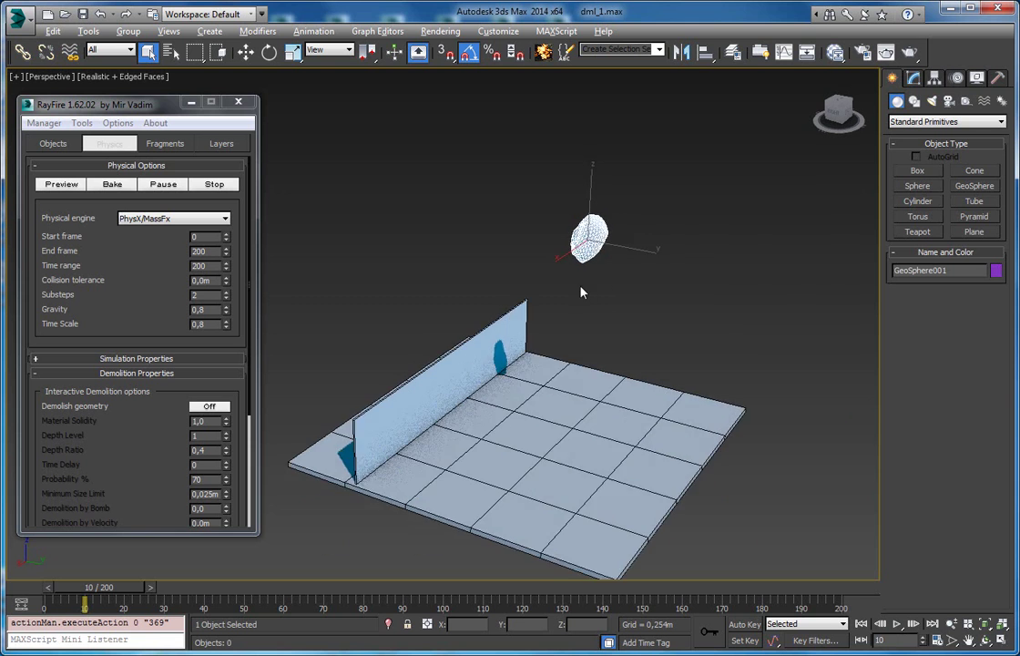
pyautogui.scroll(3, 581, 293)
pyautogui.keyDown('alt'); pyautogui.moveTo(610, 251); pyautogui.dragTo(578, 318, button='middle'); pyautogui.keyUp('alt')
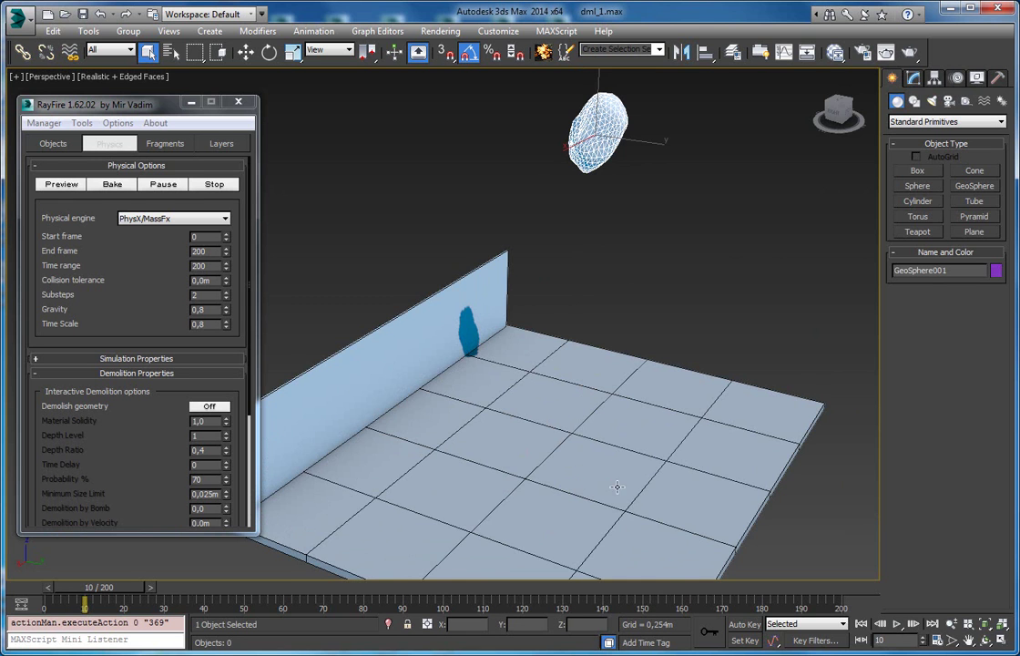
pyautogui.scroll(-2, 573, 455)
pyautogui.keyDown('alt'); pyautogui.moveTo(537, 421); pyautogui.dragTo(576, 392, button='middle'); pyautogui.keyUp('alt')
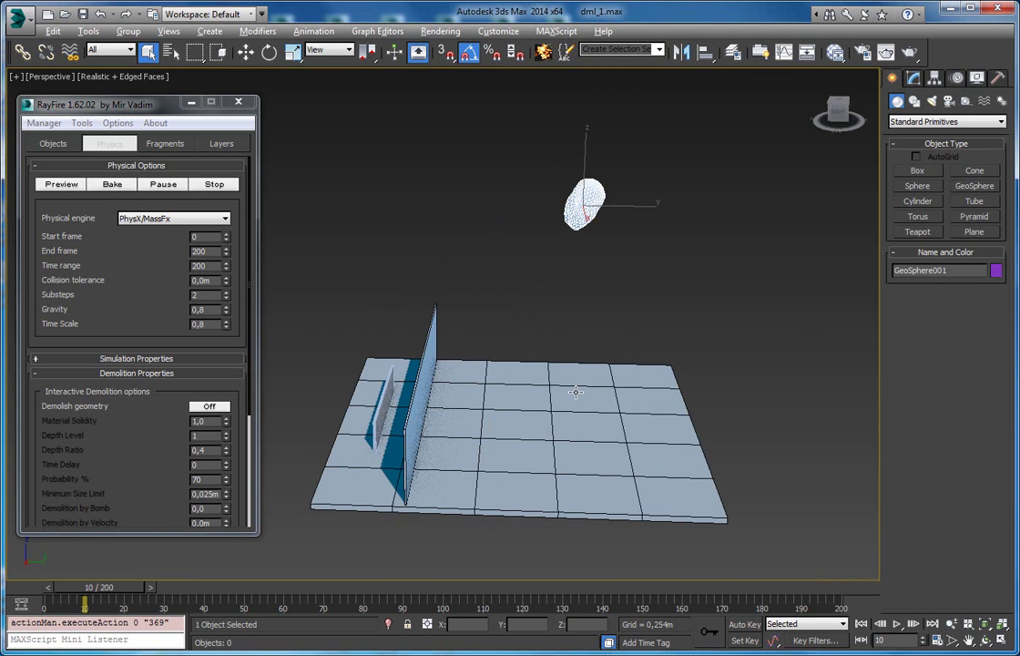
# Step: Add the rock to the dynamic/impact objects and the ground plate to the static and kinematic objects
pyautogui.click(548, 270)
pyautogui.click(584, 202)
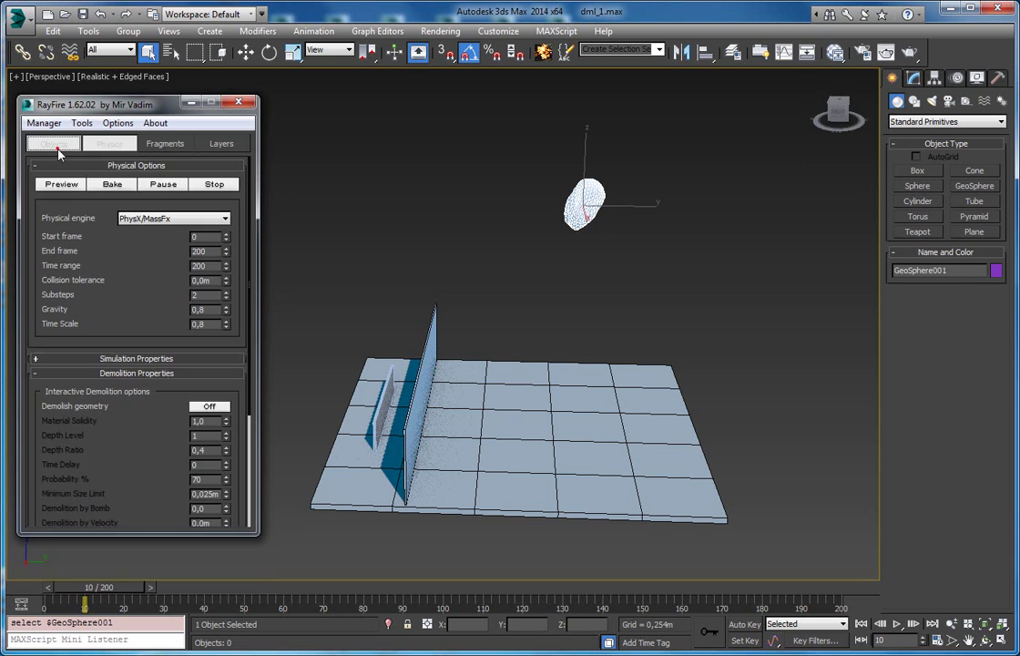
pyautogui.click(56, 144)
pyautogui.click(86, 187)
pyautogui.click(514, 433)
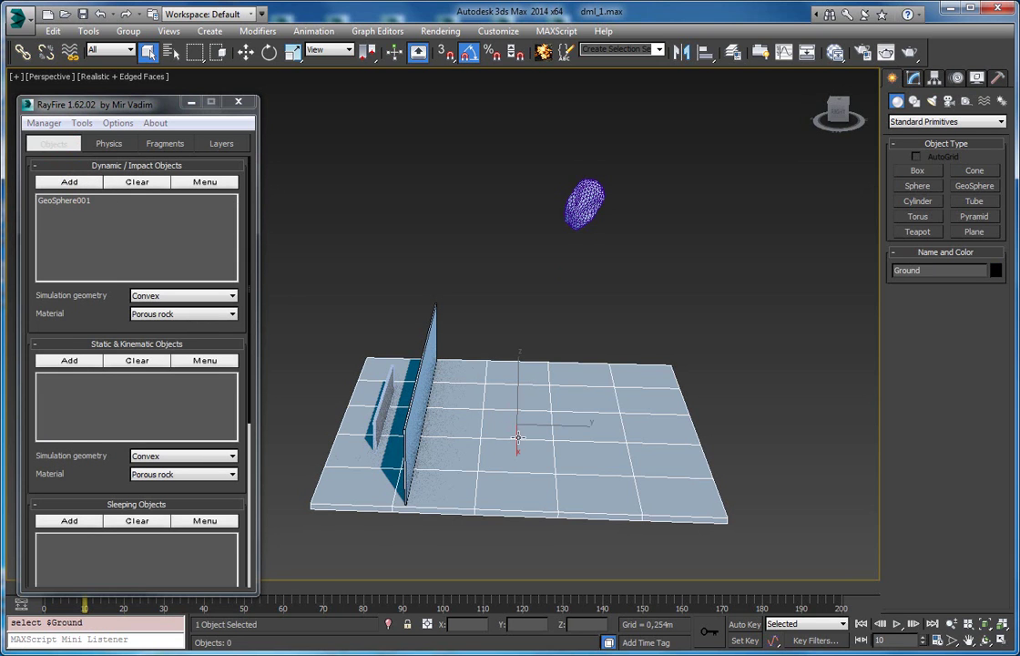
pyautogui.click(70, 363)
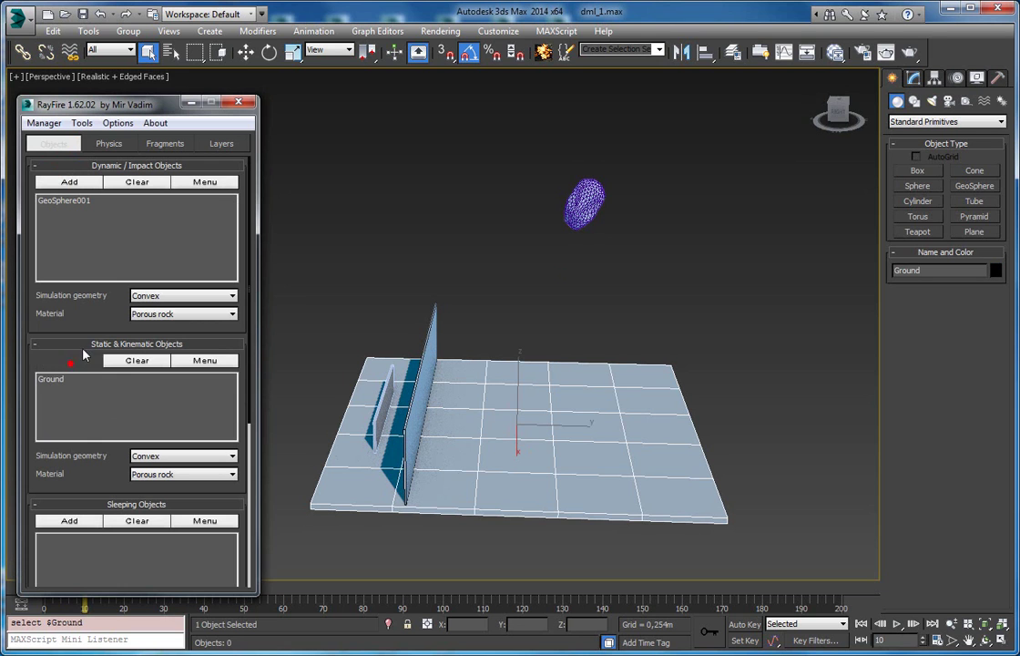
# Step: Turn on Demolish Geometry in the interactive demolition options
pyautogui.click(104, 144)
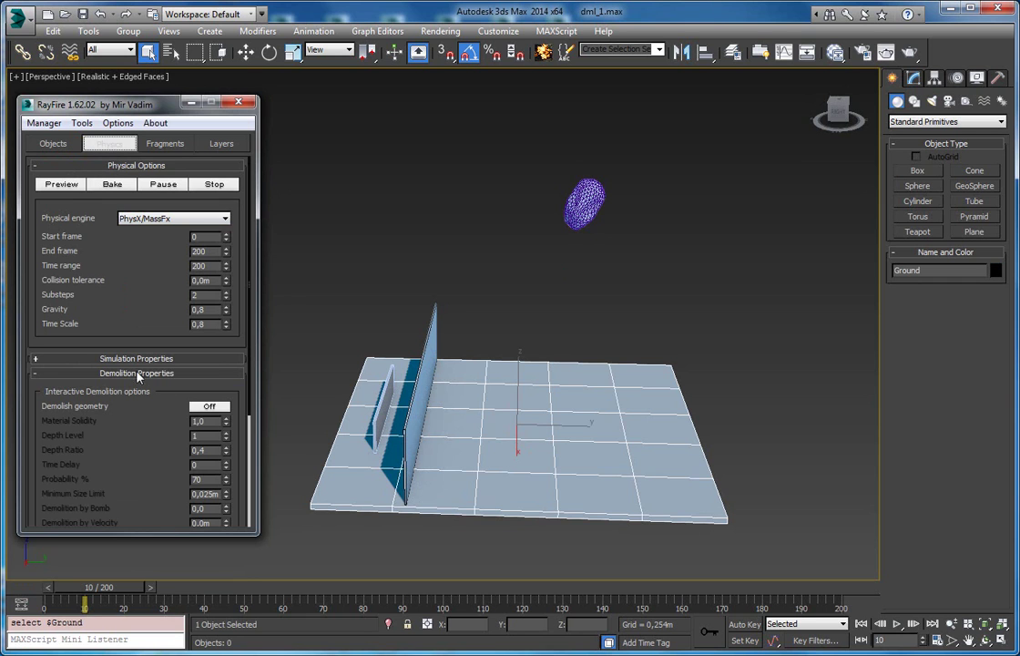
pyautogui.click(202, 405)
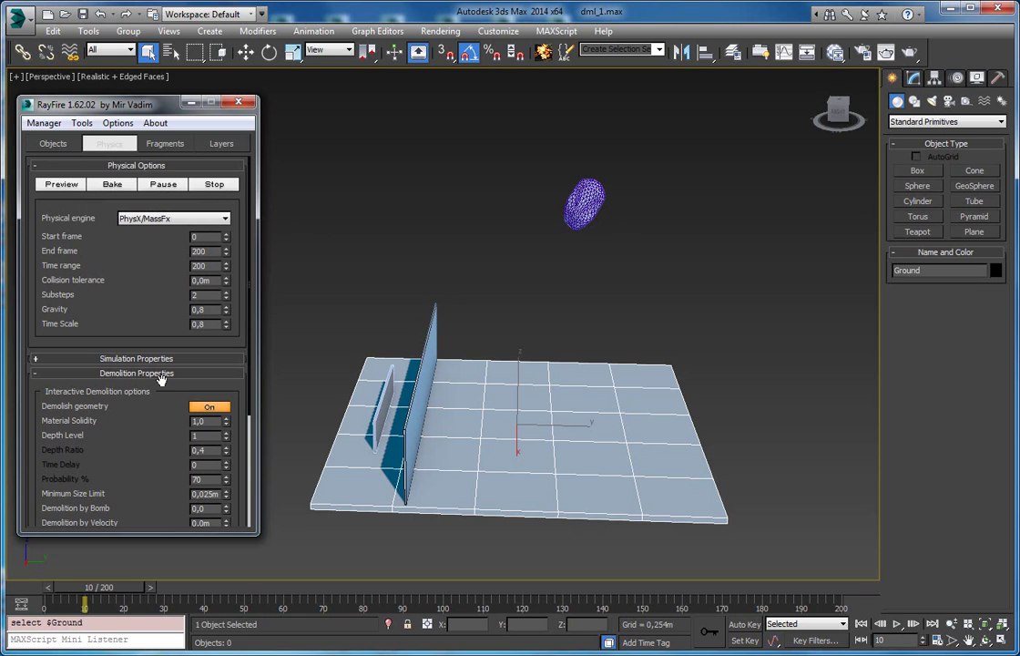
# Step: Watch the rock fall in a preview and in a bake of the simulation, cancelling each run
pyautogui.click(63, 185)
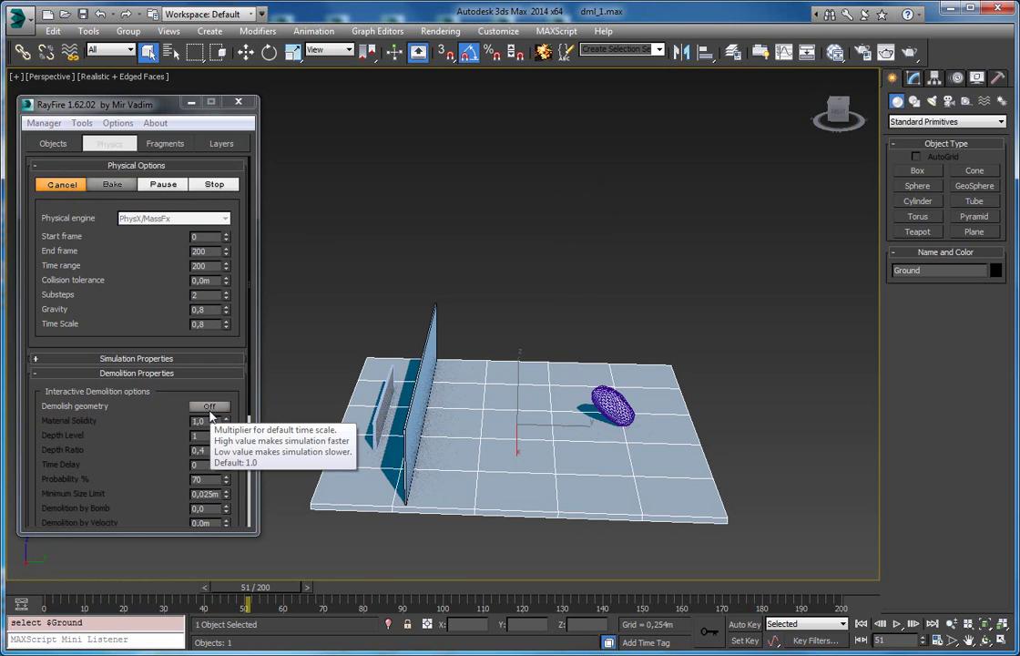
pyautogui.click(55, 182)
pyautogui.click(199, 409)
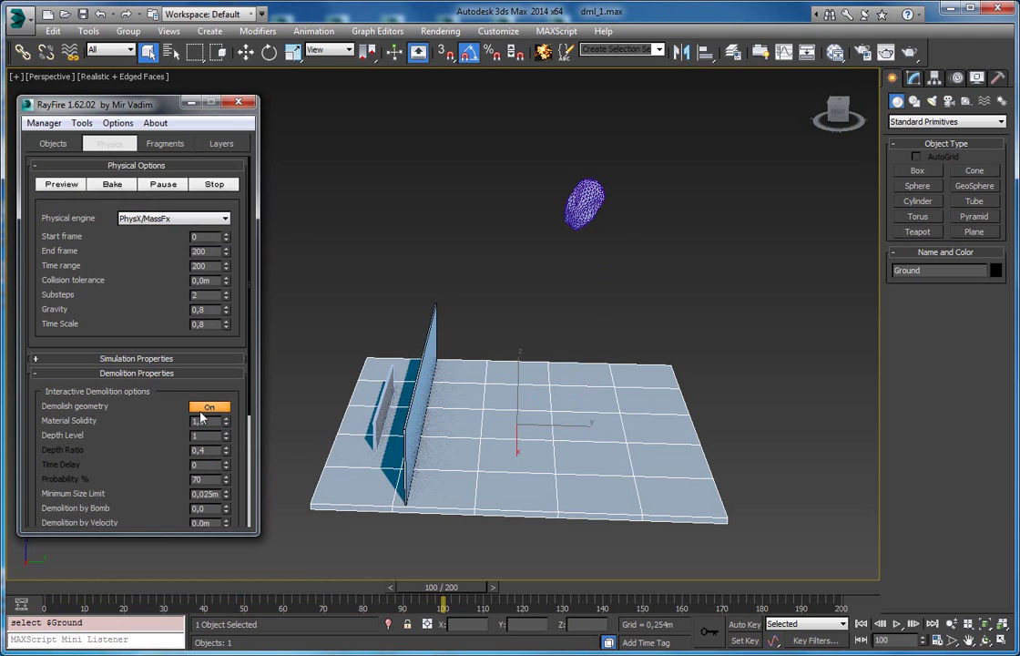
pyautogui.click(112, 186)
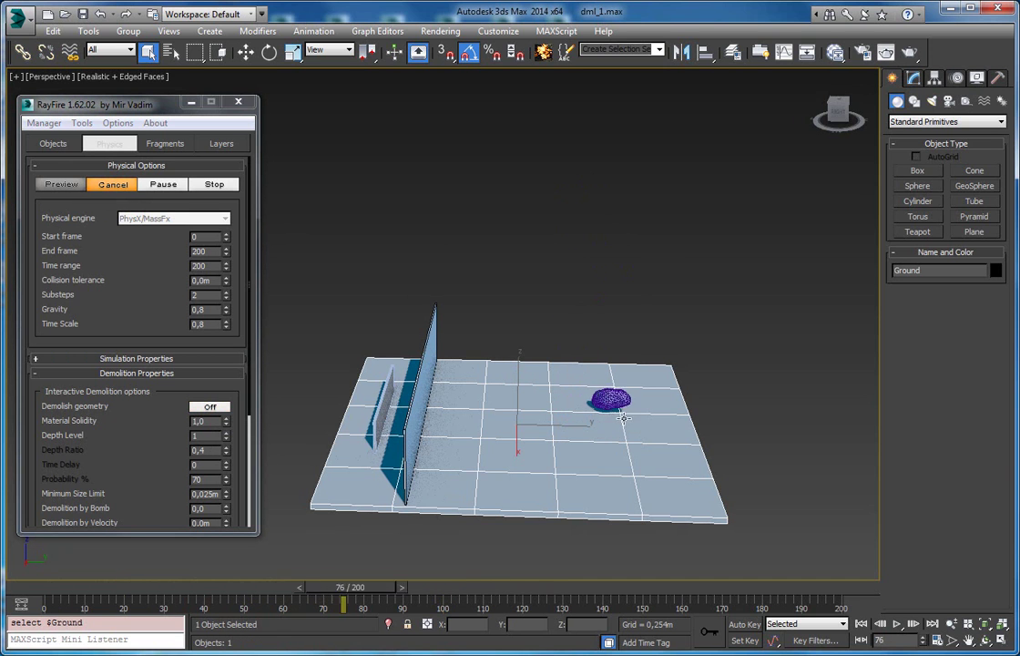
pyautogui.click(113, 184)
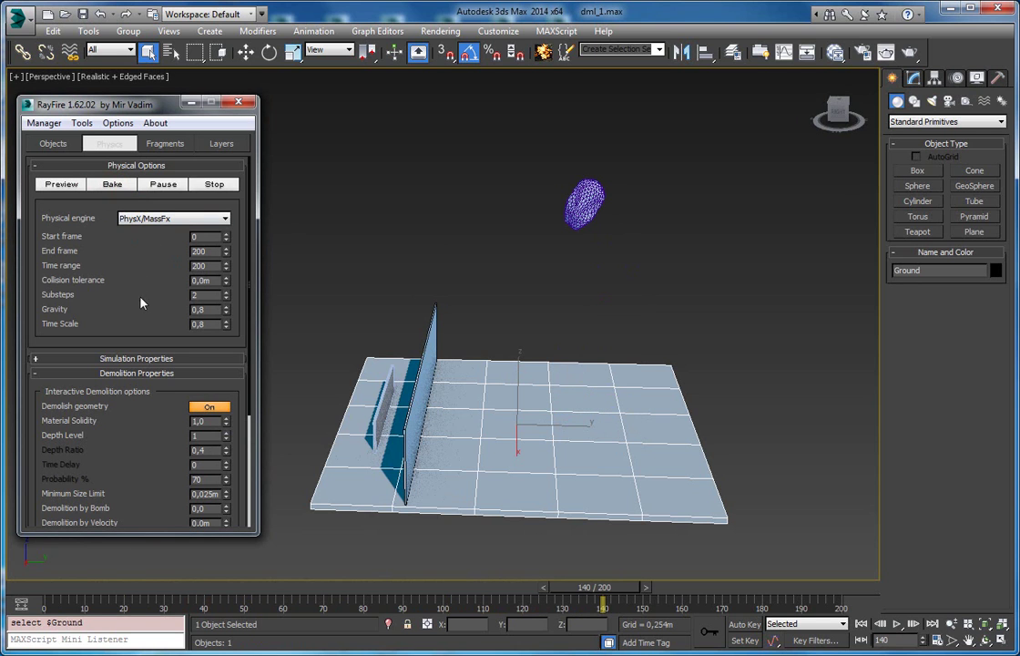
# Step: Select the rock above the ground and turn off the edged-faces display
pyautogui.doubleClick(205, 421)
pyautogui.click(507, 292)
pyautogui.keyDown('alt'); pyautogui.moveTo(507, 292); pyautogui.dragTo(553, 252, button='middle'); pyautogui.keyUp('alt')
pyautogui.click(566, 213)
pyautogui.press('F4')
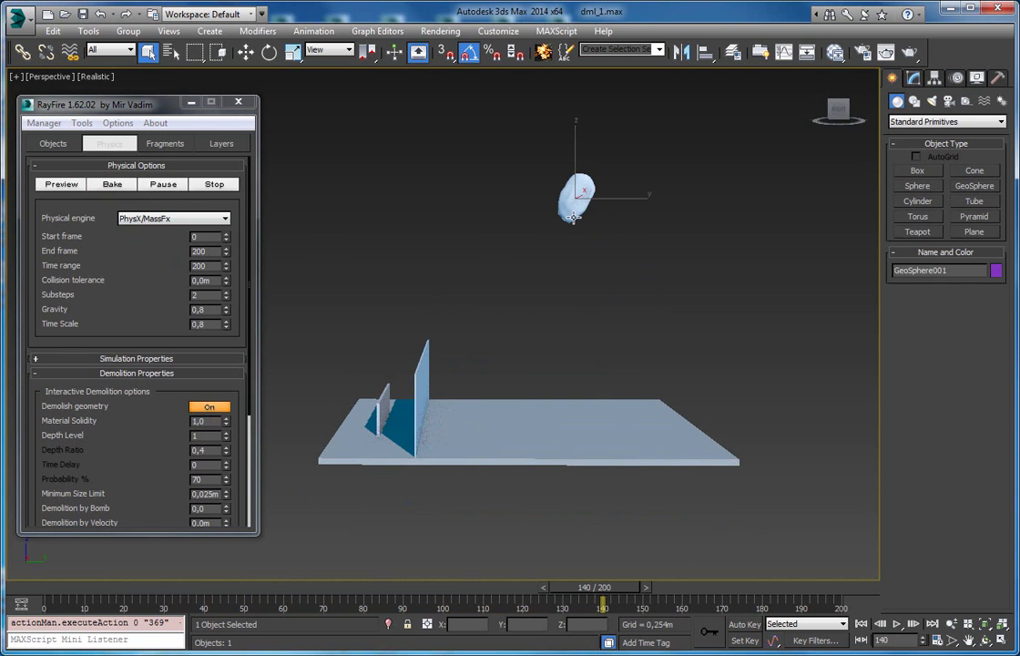
# Step: Review the simulation material assigned to the rock and the Material Solidity setting, viewing the scene from several angles
pyautogui.click(46, 144)
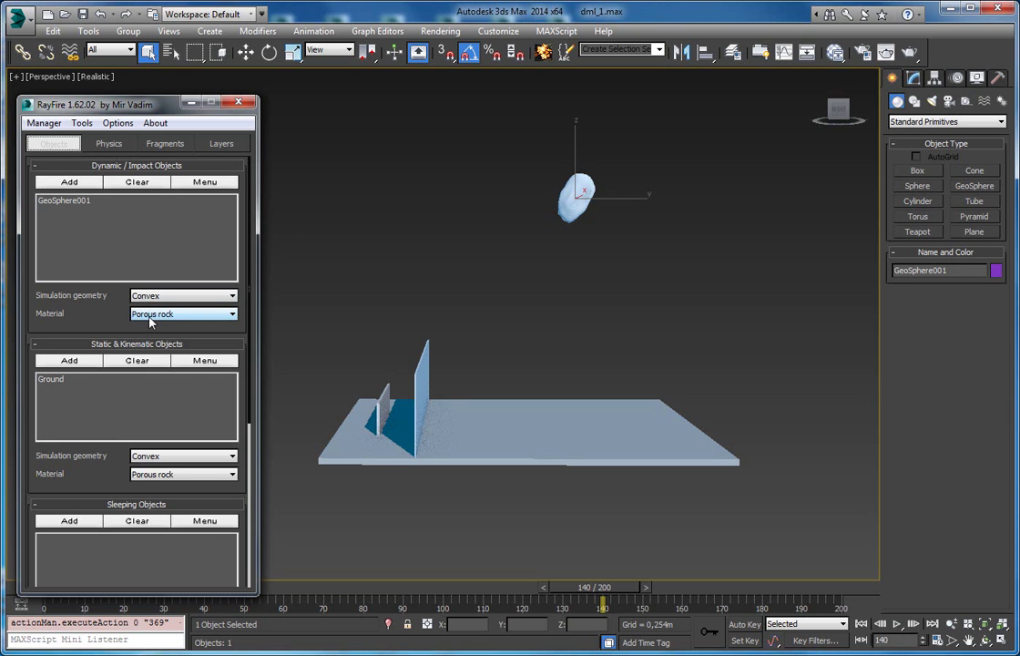
pyautogui.click(587, 206)
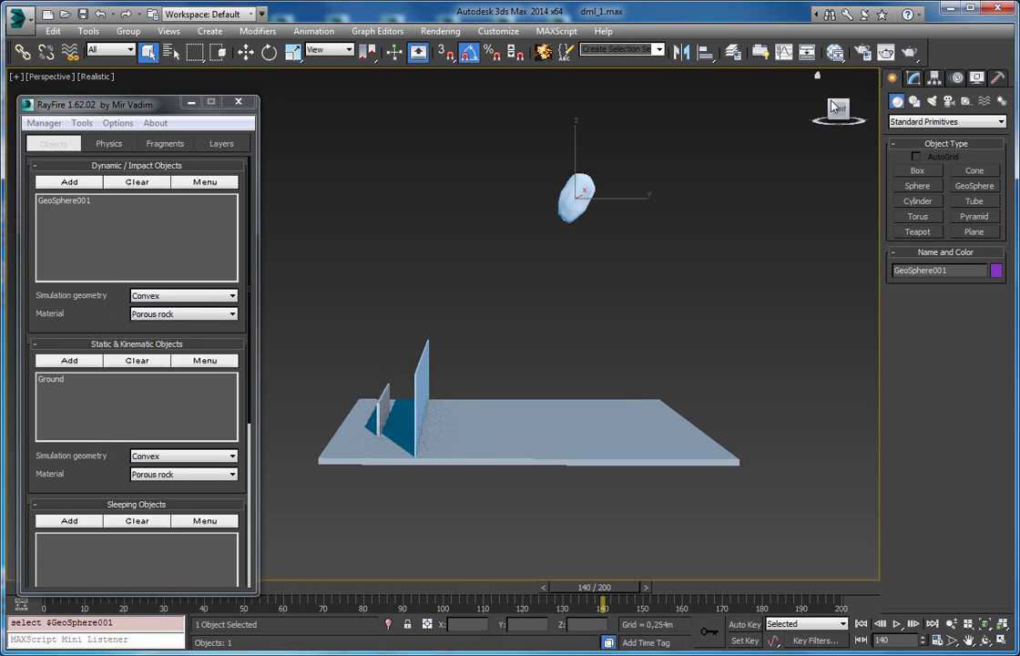
pyautogui.keyDown('alt'); pyautogui.moveTo(620, 186); pyautogui.dragTo(653, 193, button='middle'); pyautogui.keyUp('alt')
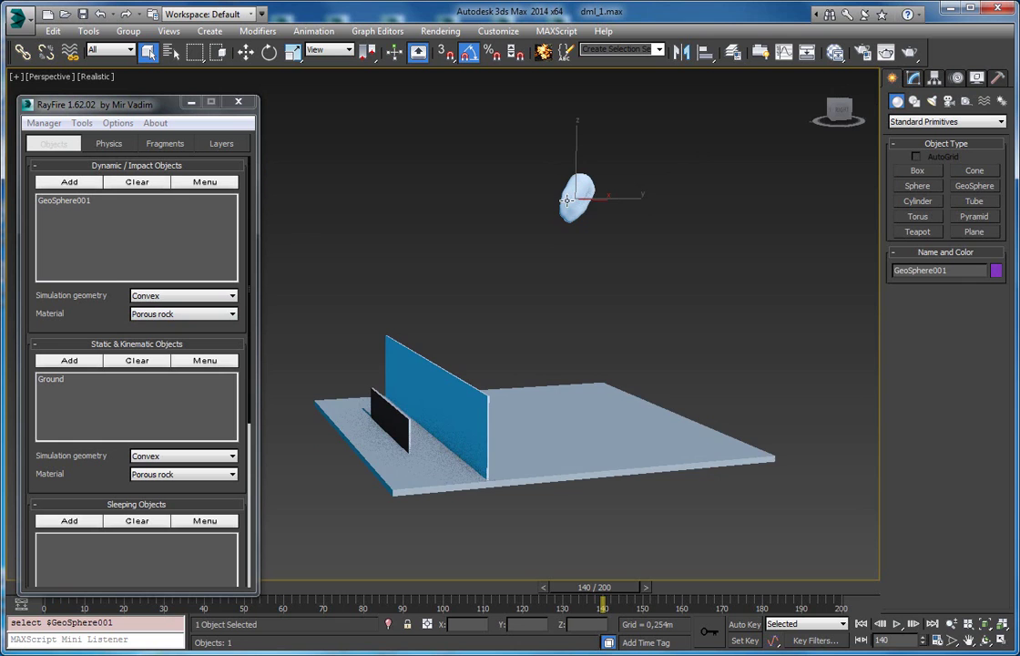
pyautogui.keyDown('alt'); pyautogui.moveTo(592, 230); pyautogui.dragTo(523, 269, button='middle'); pyautogui.keyUp('alt')
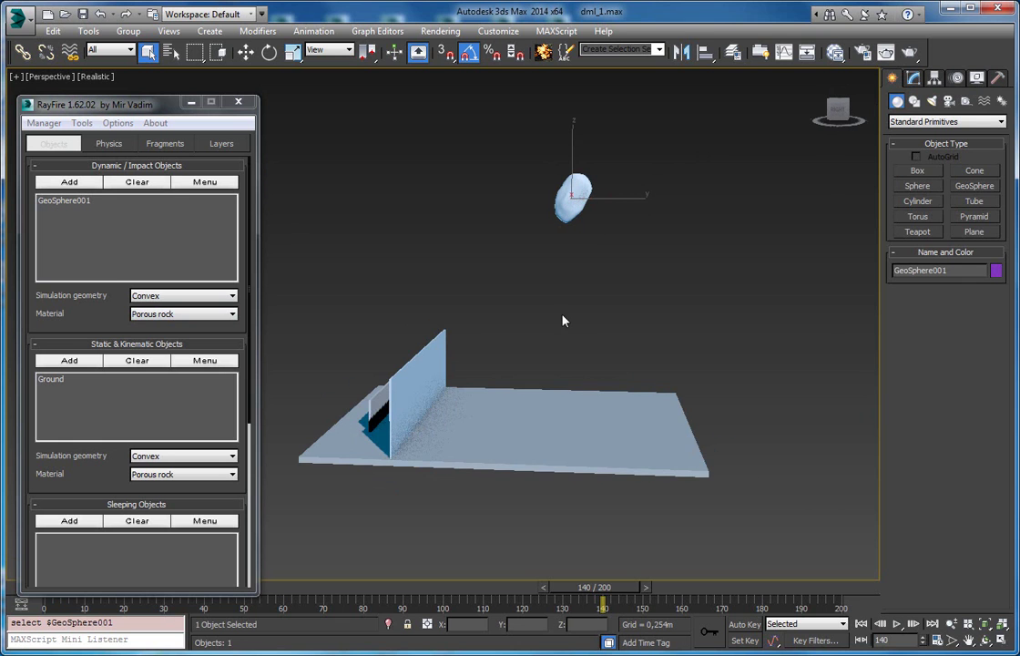
pyautogui.keyDown('alt'); pyautogui.moveTo(551, 348); pyautogui.dragTo(569, 320, button='middle'); pyautogui.keyUp('alt')
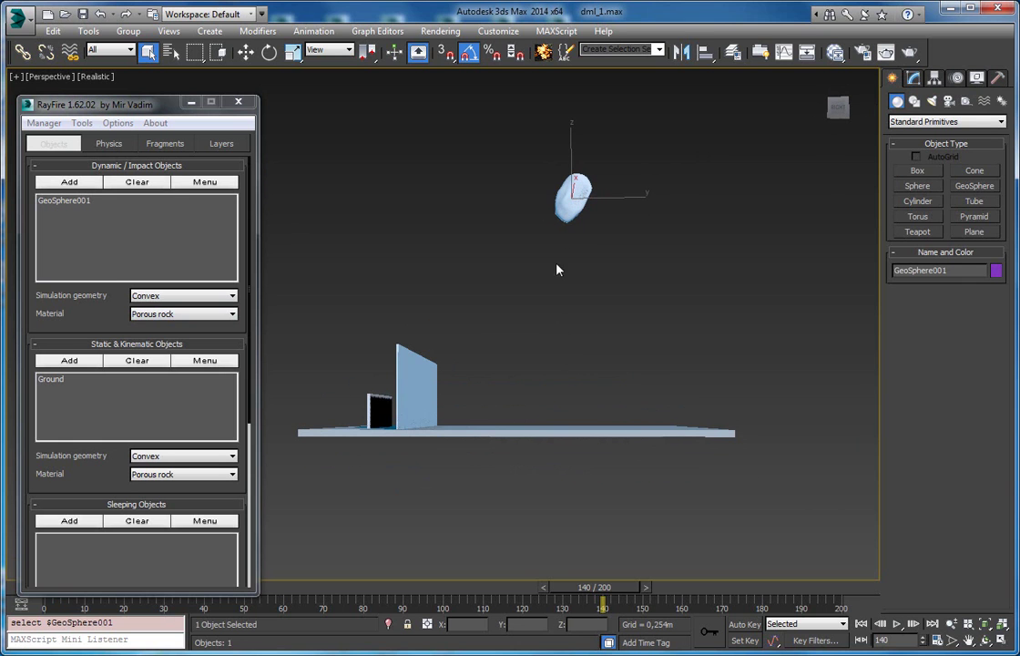
pyautogui.keyDown('alt'); pyautogui.moveTo(559, 256); pyautogui.dragTo(565, 353, button='middle'); pyautogui.keyUp('alt')
pyautogui.click(108, 143)
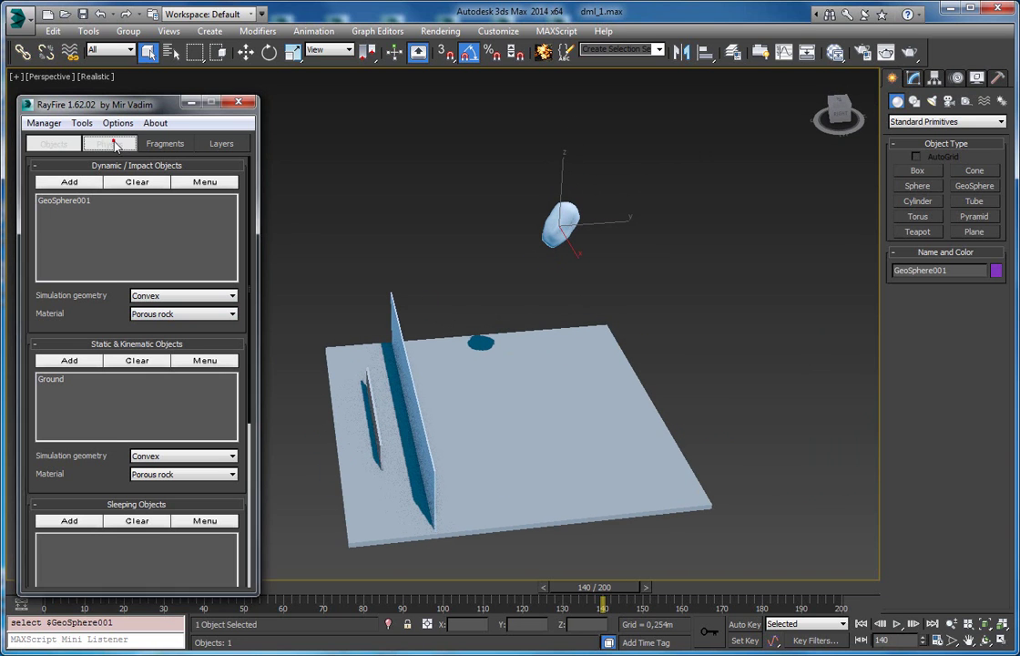
pyautogui.doubleClick(210, 420)
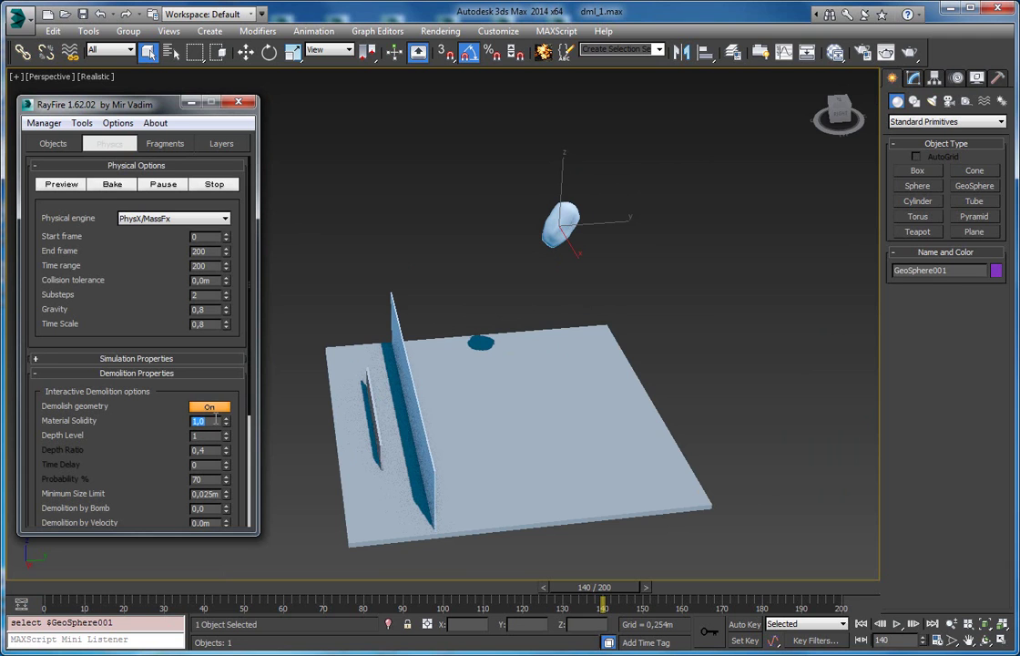
pyautogui.keyDown('alt'); pyautogui.moveTo(350, 376); pyautogui.dragTo(364, 348, button='middle'); pyautogui.keyUp('alt')
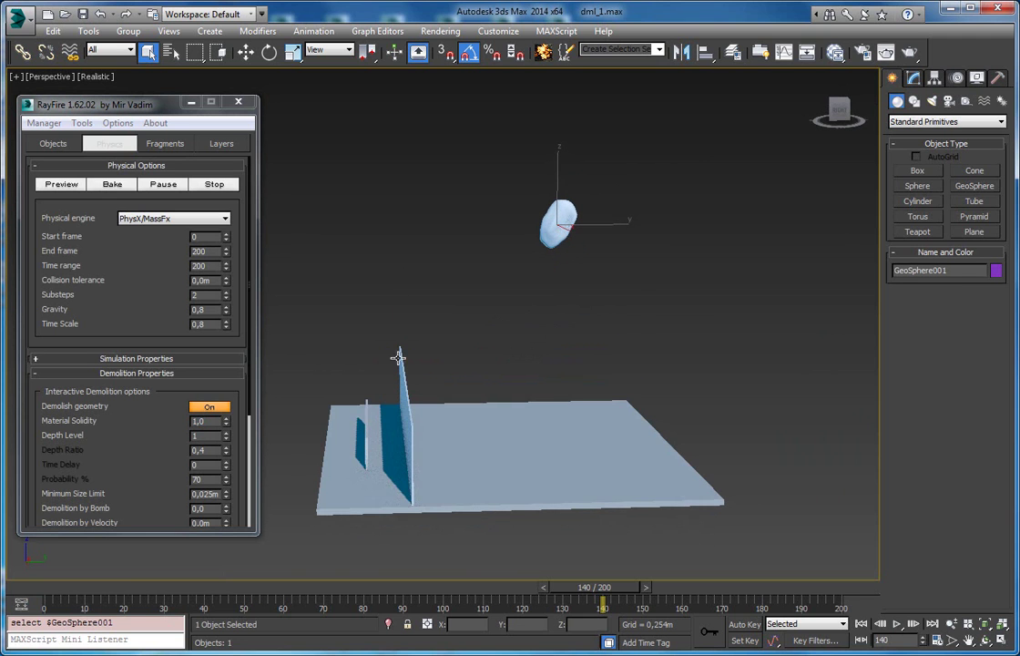
pyautogui.click(553, 282)
pyautogui.click(564, 244)
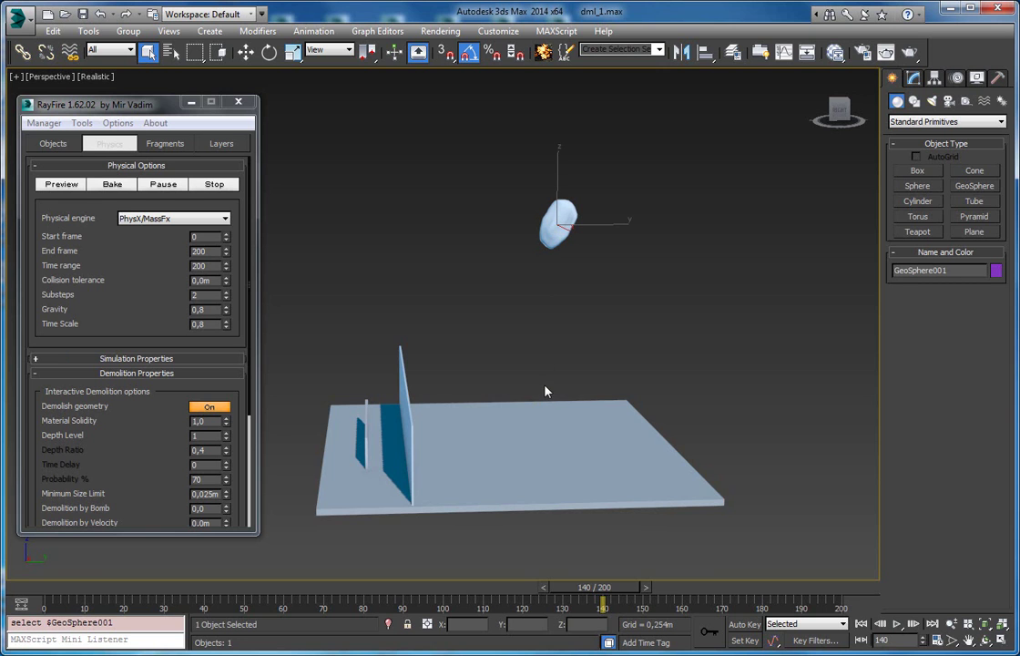
pyautogui.click(54, 143)
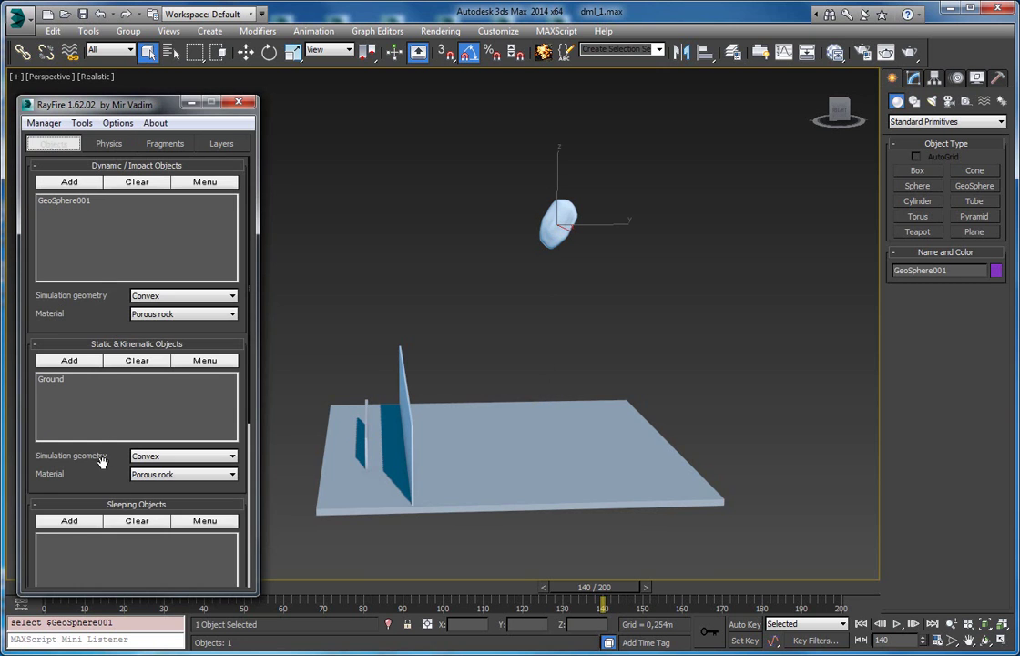
pyautogui.click(153, 315)
pyautogui.click(169, 314)
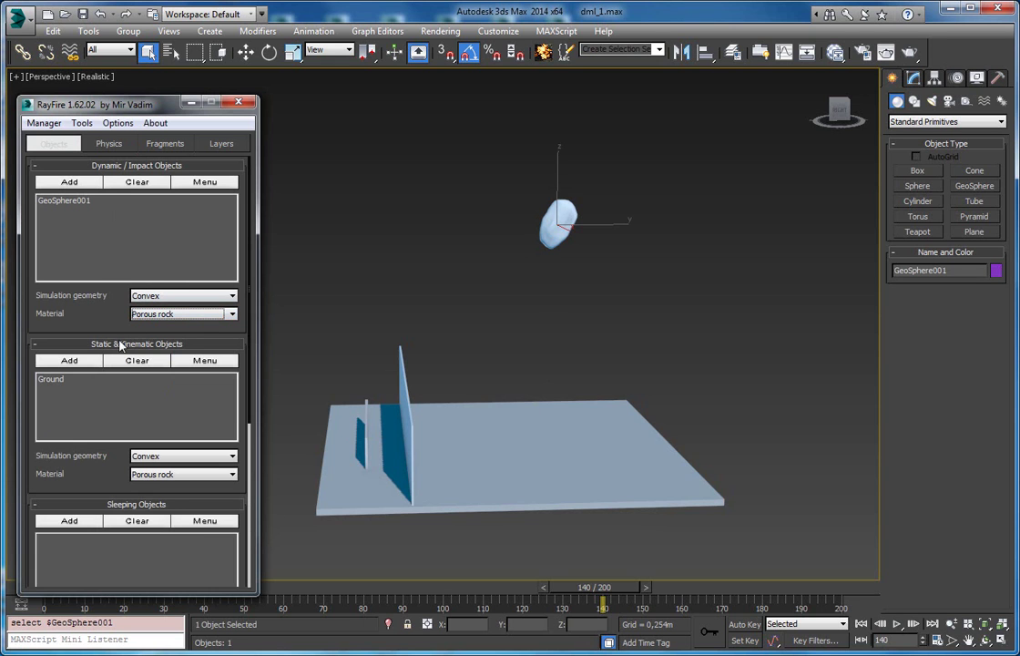
# Step: Set the demolition Material Solidity to 0.1
pyautogui.click(109, 143)
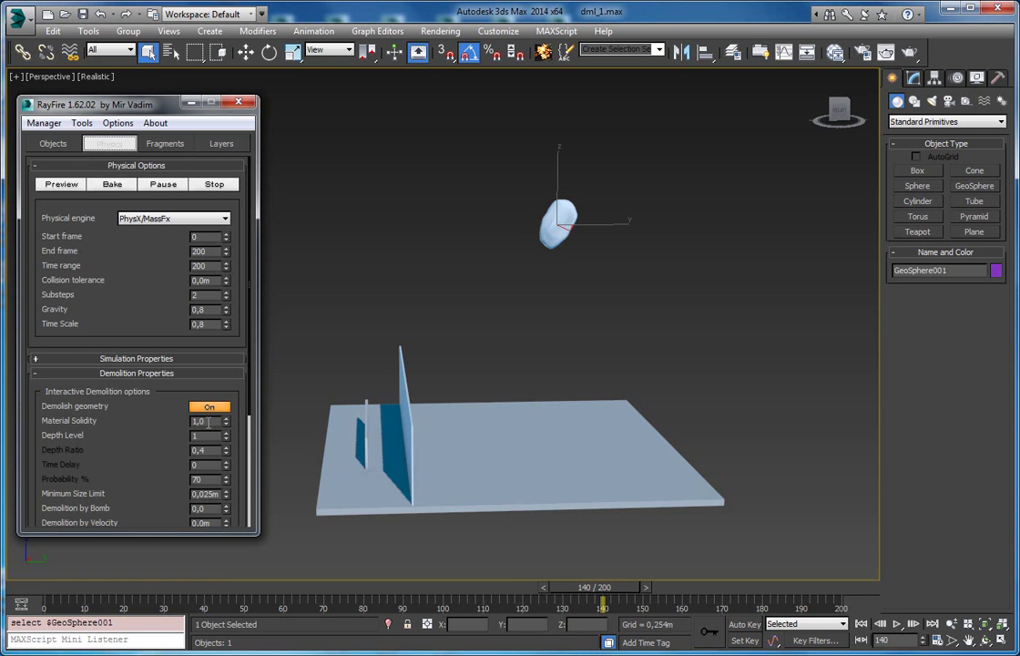
pyautogui.rightClick(225, 422)
pyautogui.moveTo(401, 340); pyautogui.dragTo(310, 179, button='middle')
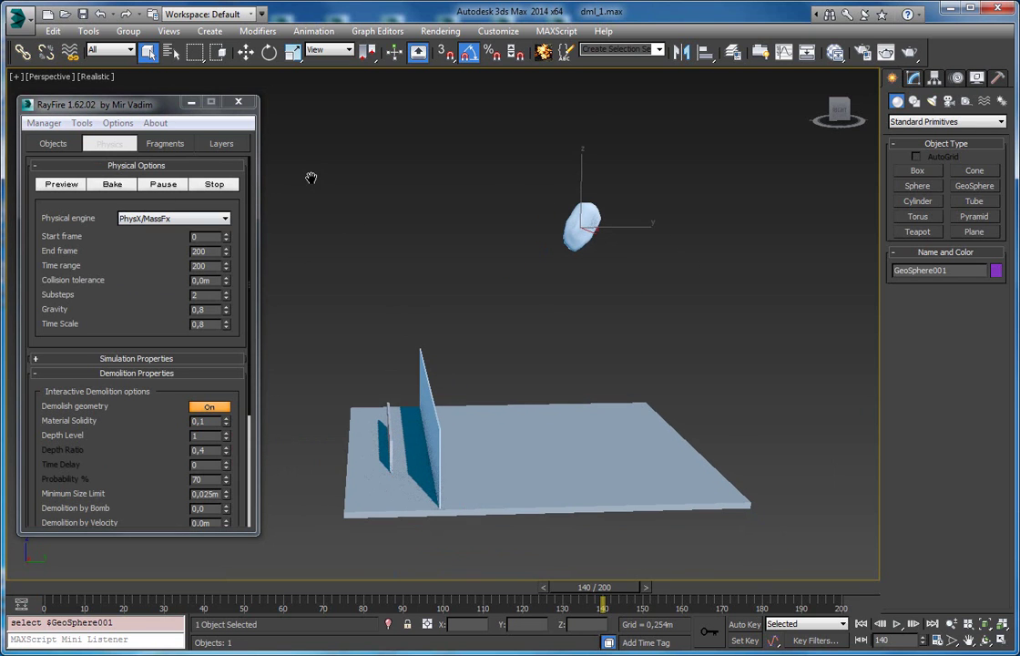
# Step: Bake the demolition simulation, inspect the shattered rock up close, and stop the run at about frame 154
pyautogui.click(112, 184)
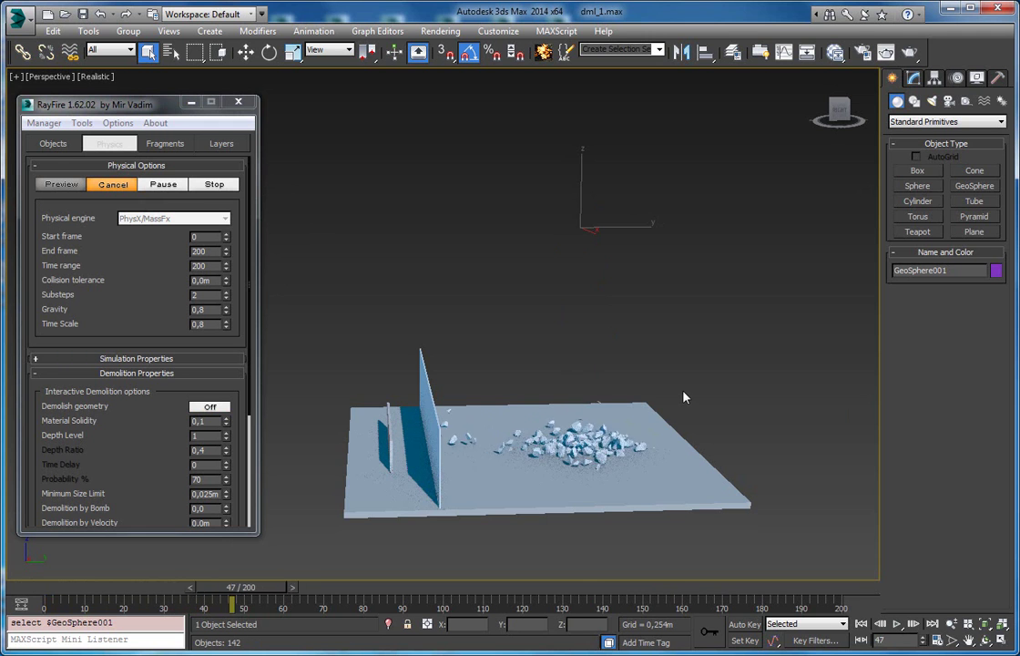
pyautogui.scroll(3, 655, 382)
pyautogui.scroll(2, 656, 384)
pyautogui.keyDown('alt'); pyautogui.moveTo(656, 383); pyautogui.dragTo(510, 455, button='middle'); pyautogui.keyUp('alt')
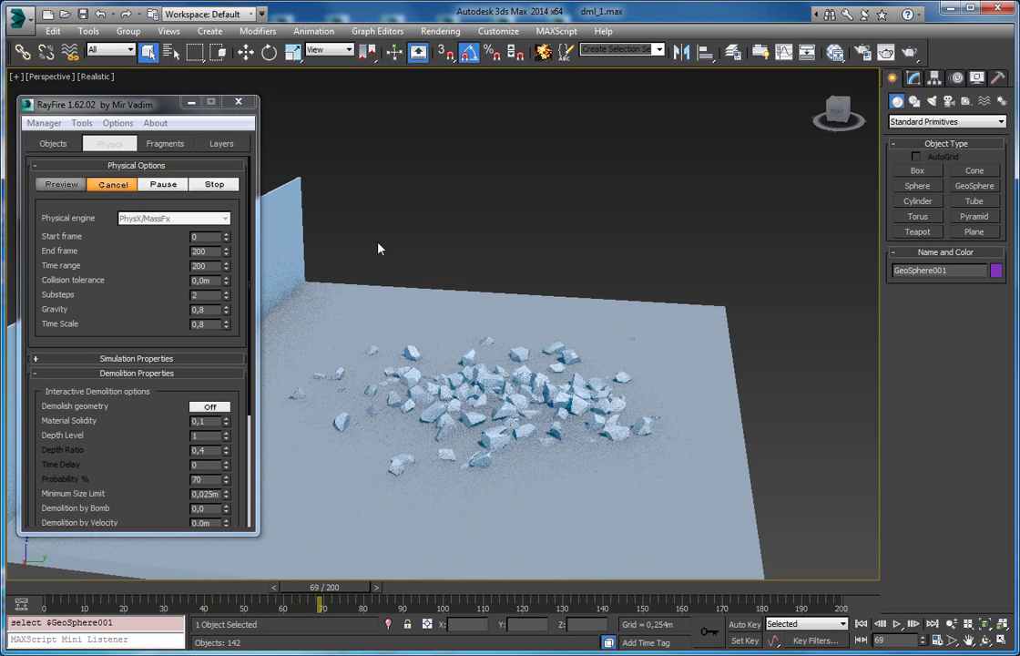
pyautogui.click(160, 184)
pyautogui.click(168, 186)
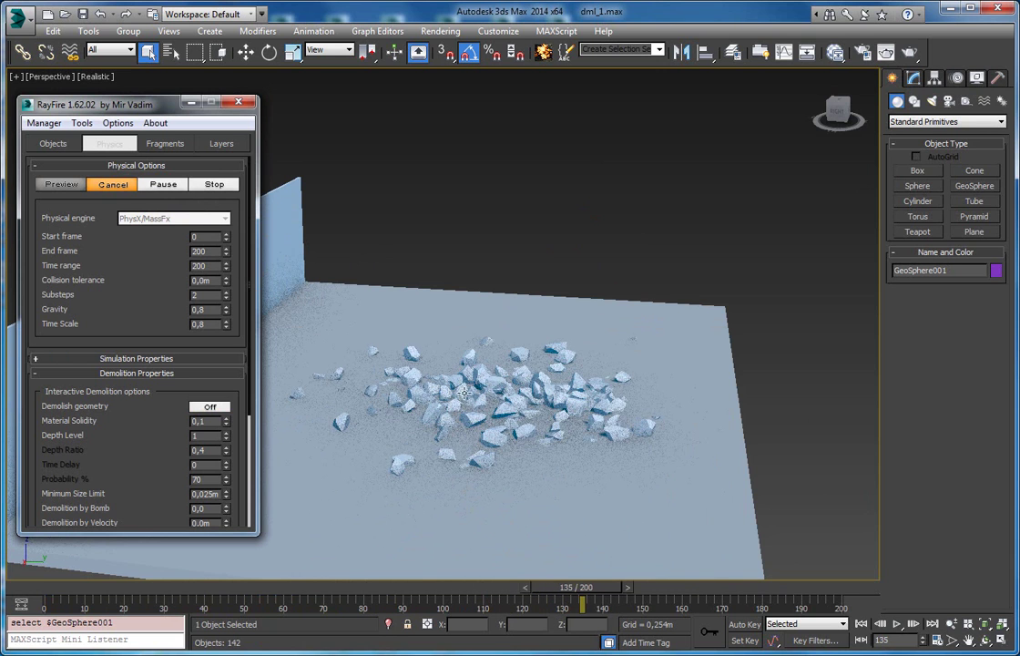
pyautogui.click(212, 185)
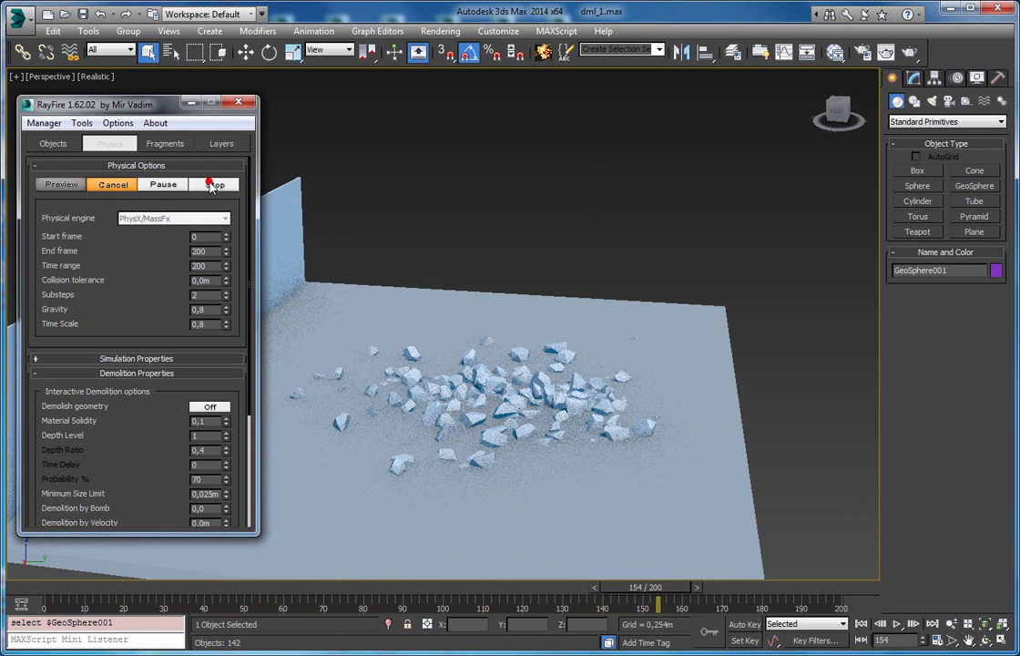
# Step: Scrub the timeline back to the start and forward to frame 28 to review the baked demolition
pyautogui.moveTo(661, 594); pyautogui.dragTo(105, 544)
pyautogui.scroll(-3, 572, 340)
pyautogui.moveTo(97, 587); pyautogui.dragTo(157, 596)
# Step: Inspect one of the fragments making up the rock, and delete the baked demolition fragments with the RayFire manager
pyautogui.click(44, 122)
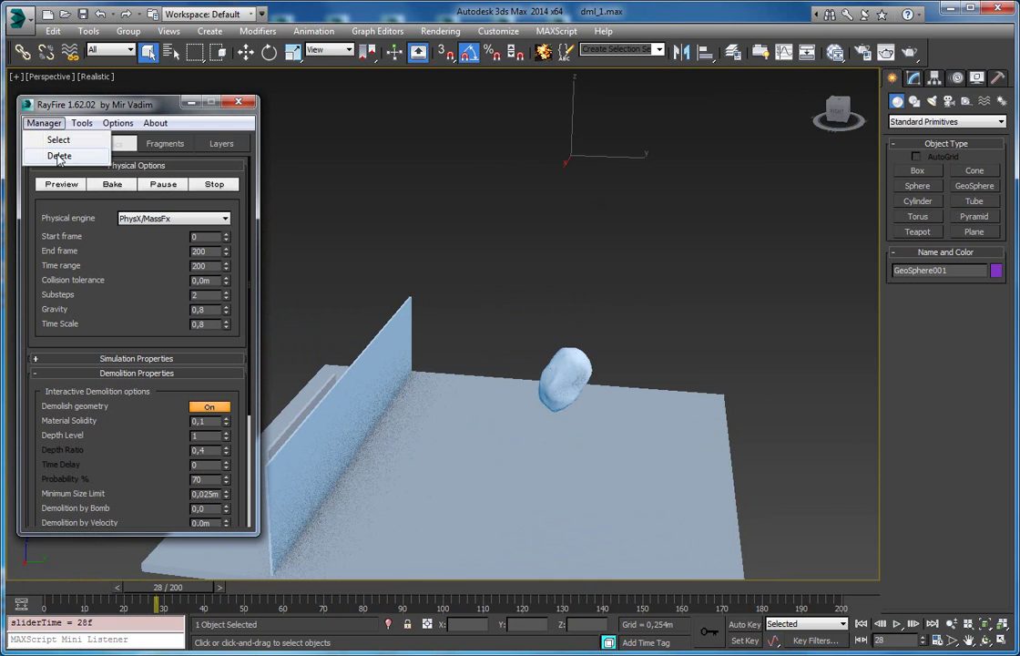
pyautogui.click(96, 198)
pyautogui.click(557, 364)
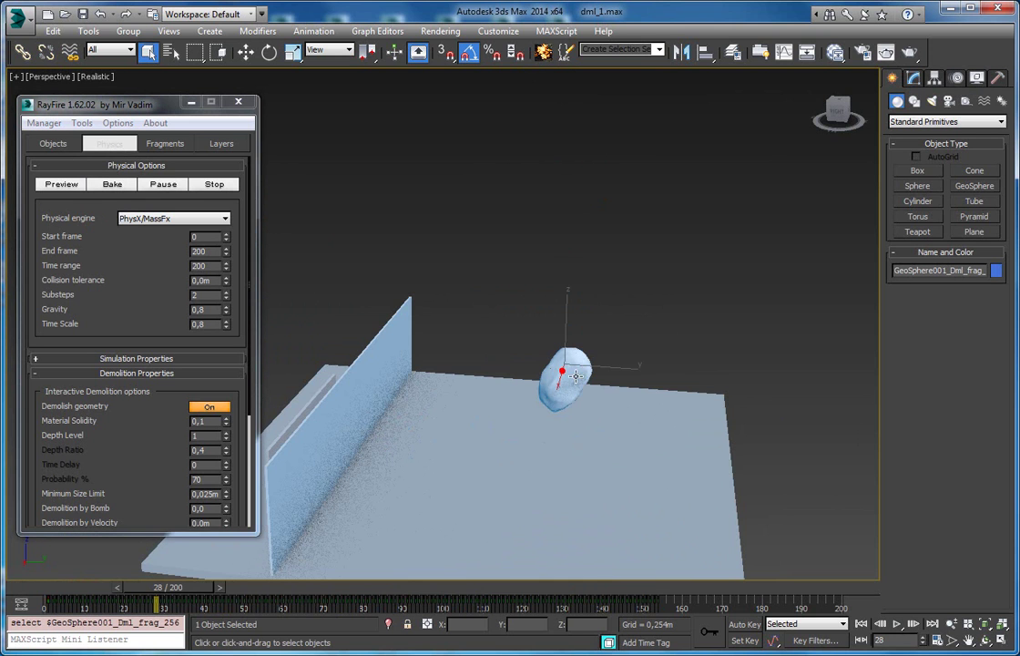
pyautogui.keyDown('alt'); pyautogui.moveTo(557, 365); pyautogui.dragTo(554, 357, button='middle'); pyautogui.keyUp('alt')
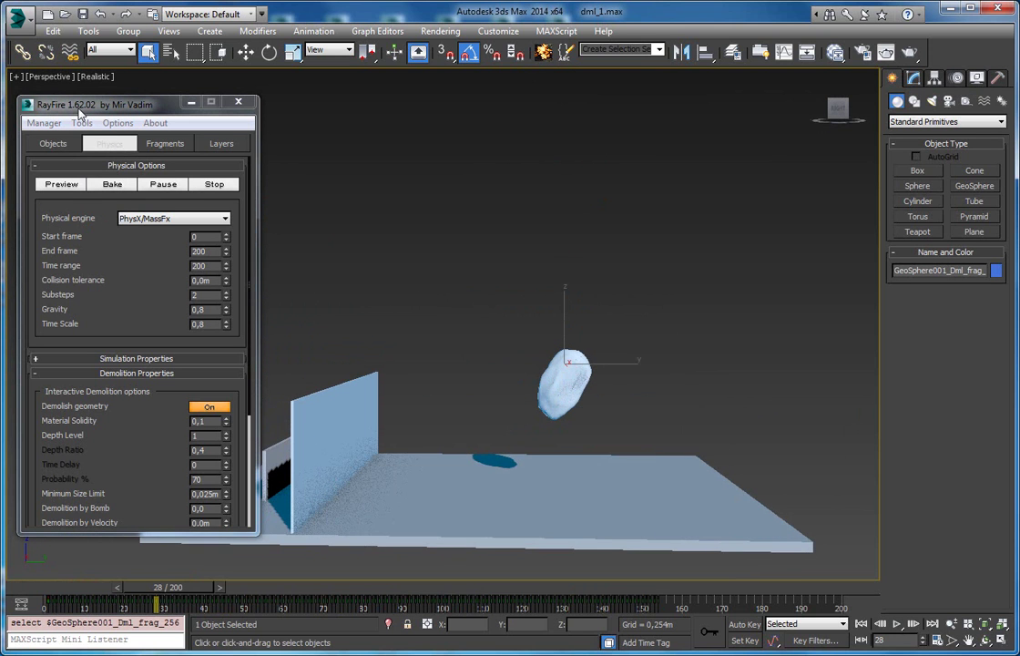
pyautogui.click(43, 122)
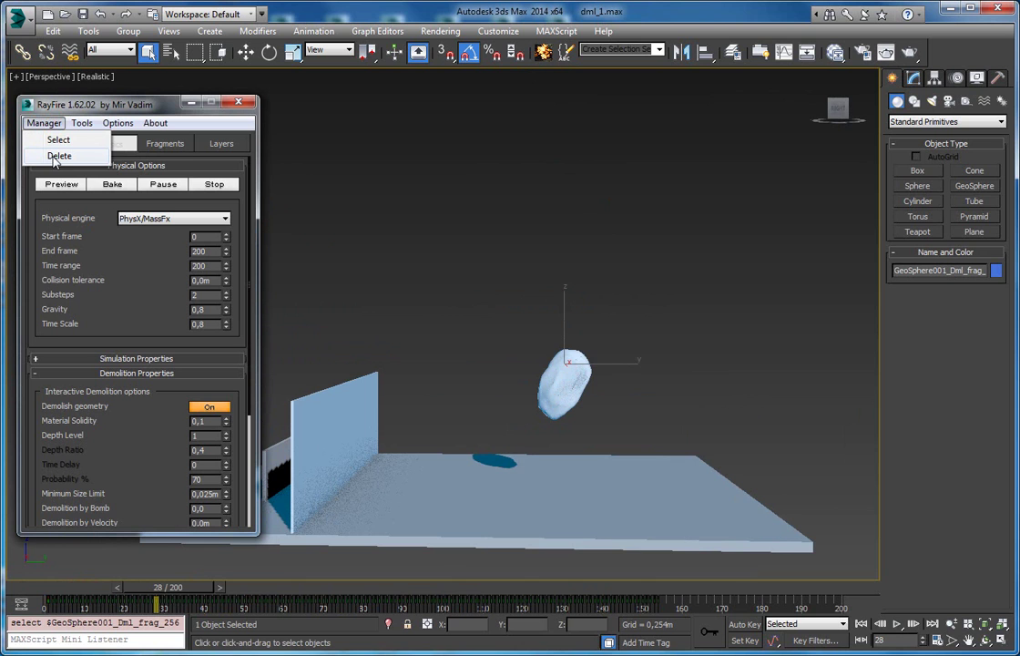
pyautogui.click(55, 157)
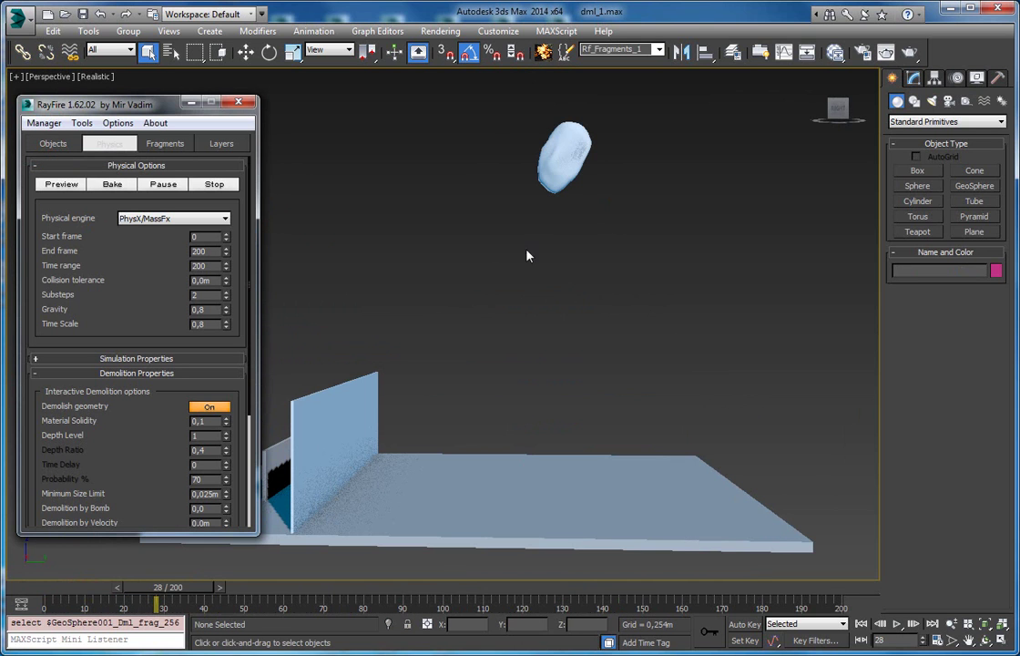
# Step: Duplicate the falling rock in wireframe view by moving a copy of it to the side
pyautogui.click(551, 166)
pyautogui.press('F3')
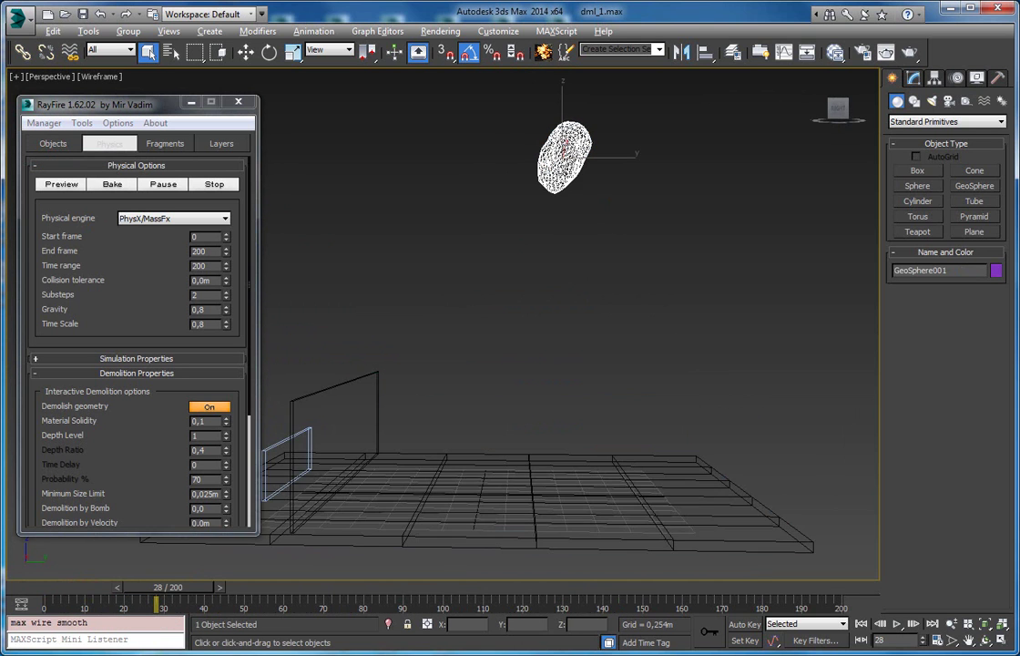
pyautogui.keyDown('alt'); pyautogui.moveTo(655, 228); pyautogui.dragTo(659, 193, button='middle'); pyautogui.keyUp('alt')
pyautogui.press('w')
pyautogui.moveTo(613, 148); pyautogui.dragTo(639, 194, button='middle')
pyautogui.moveTo(624, 182)
pyautogui.keyDown('shift'); pyautogui.mouseDown()
pyautogui.moveTo(457, 141)
pyautogui.moveTo(488, 112)
pyautogui.moveTo(531, 153)
pyautogui.mouseUp(); pyautogui.keyUp('shift')
pyautogui.click(517, 402)
# Step: Rotate the rock copy and move it high above the original, to about Y 0.362 m and Z 5.025 m
pyautogui.press('e')
pyautogui.press('w')
pyautogui.moveTo(531, 153); pyautogui.dragTo(545, 241, button='middle')
pyautogui.moveTo(546, 240)
pyautogui.mouseDown()
pyautogui.moveTo(603, 154)
pyautogui.moveTo(635, 137)
pyautogui.mouseUp()
pyautogui.keyDown('alt'); pyautogui.moveTo(626, 193); pyautogui.dragTo(394, 227, button='middle'); pyautogui.keyUp('alt')
# Step: Add the rock copy to the RayFire dynamic objects and return to the physics settings
pyautogui.click(56, 144)
pyautogui.click(70, 181)
pyautogui.click(108, 141)
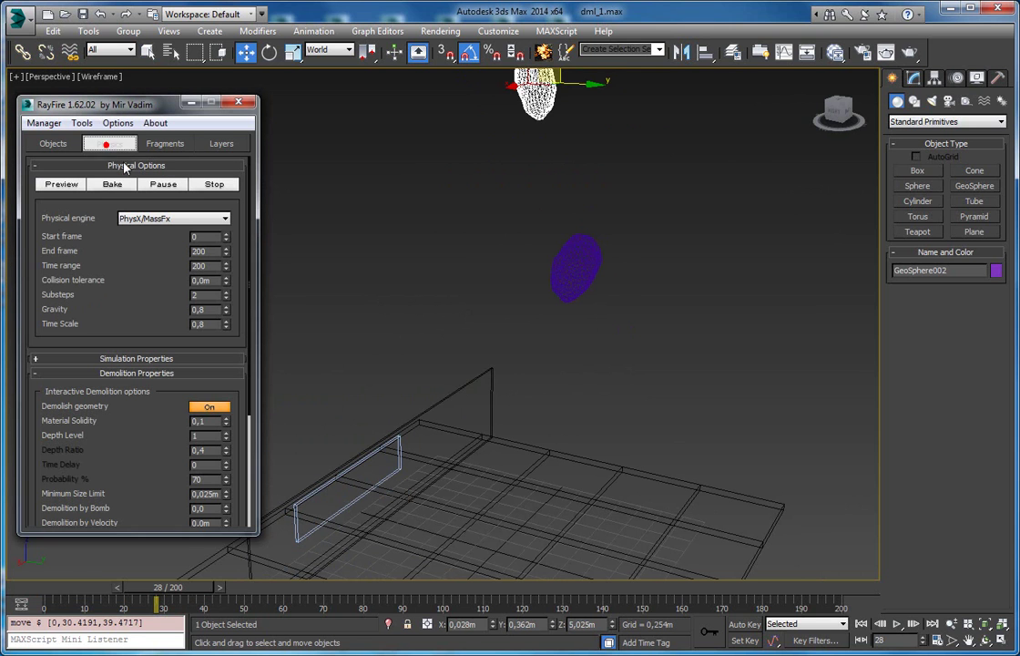
# Step: Bake the demolition simulation with both rocks in shaded view, inspect the scattered debris up close, and stop the run
pyautogui.press('F3')
pyautogui.scroll(-3, 510, 286)
pyautogui.keyDown('alt'); pyautogui.moveTo(492, 259); pyautogui.dragTo(469, 276, button='middle'); pyautogui.keyUp('alt')
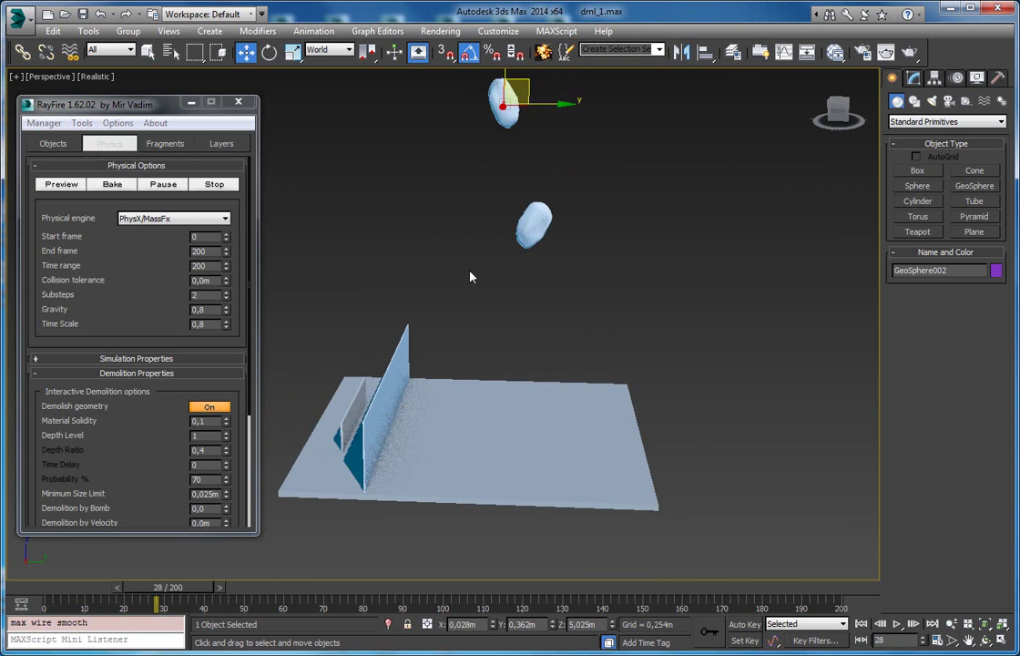
pyautogui.click(112, 184)
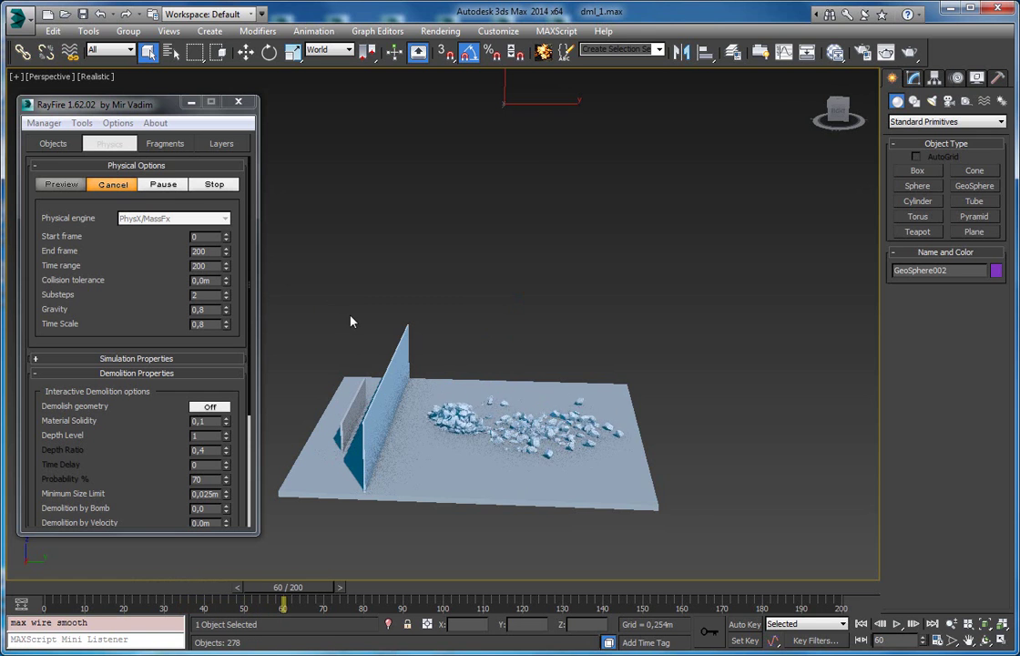
pyautogui.scroll(5, 537, 335)
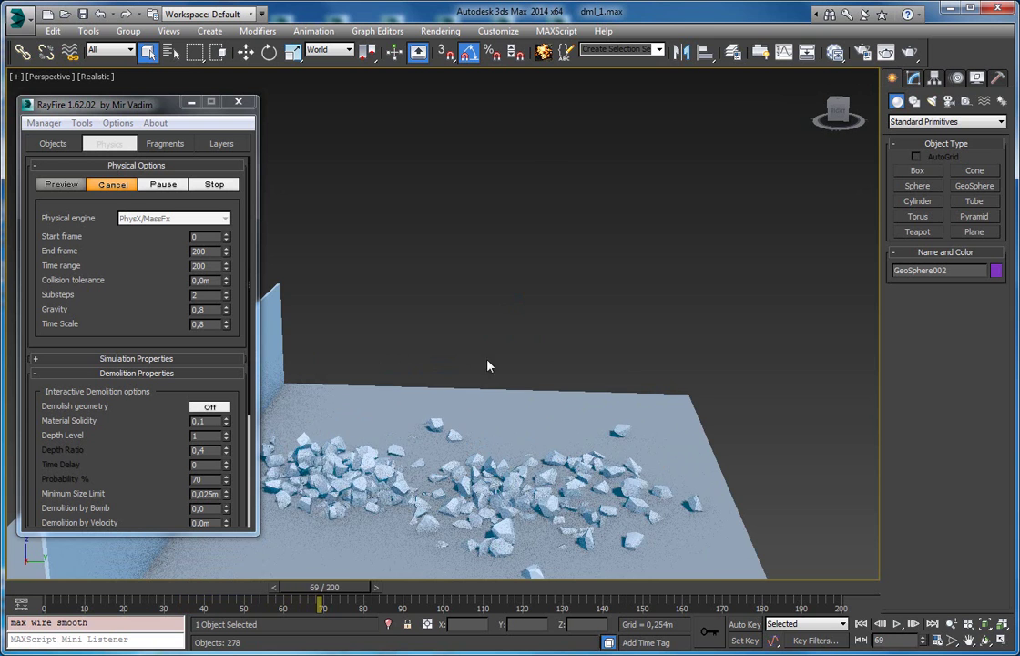
pyautogui.moveTo(478, 354); pyautogui.dragTo(561, 269, button='middle')
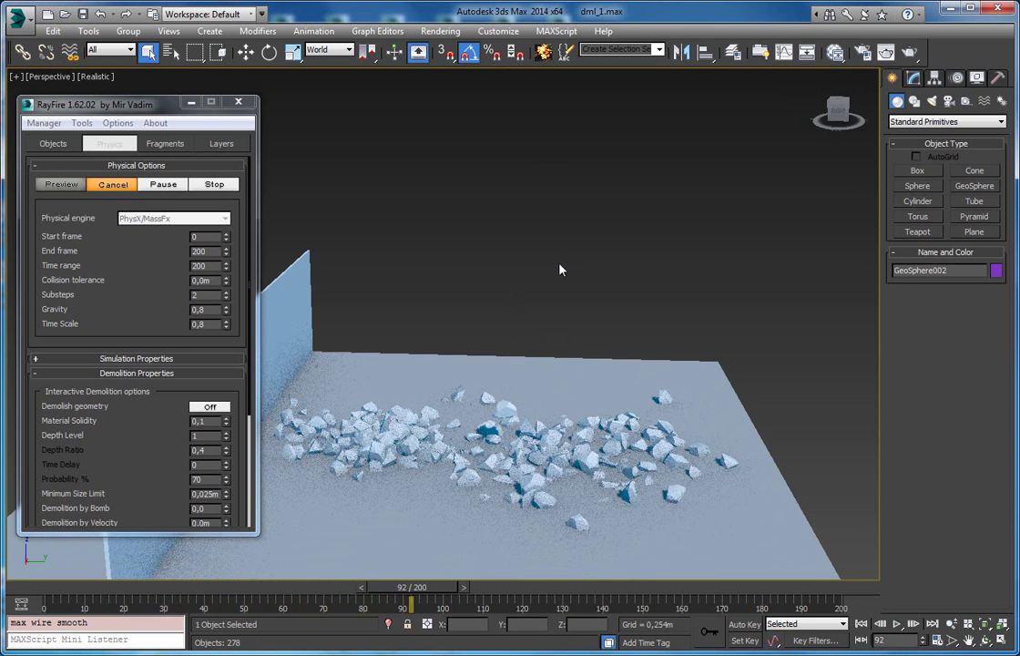
pyautogui.click(219, 187)
# Step: Scrub the timeline back to frame 60 and delete the baked demolition fragments with the RayFire manager
pyautogui.moveTo(495, 605); pyautogui.dragTo(283, 583)
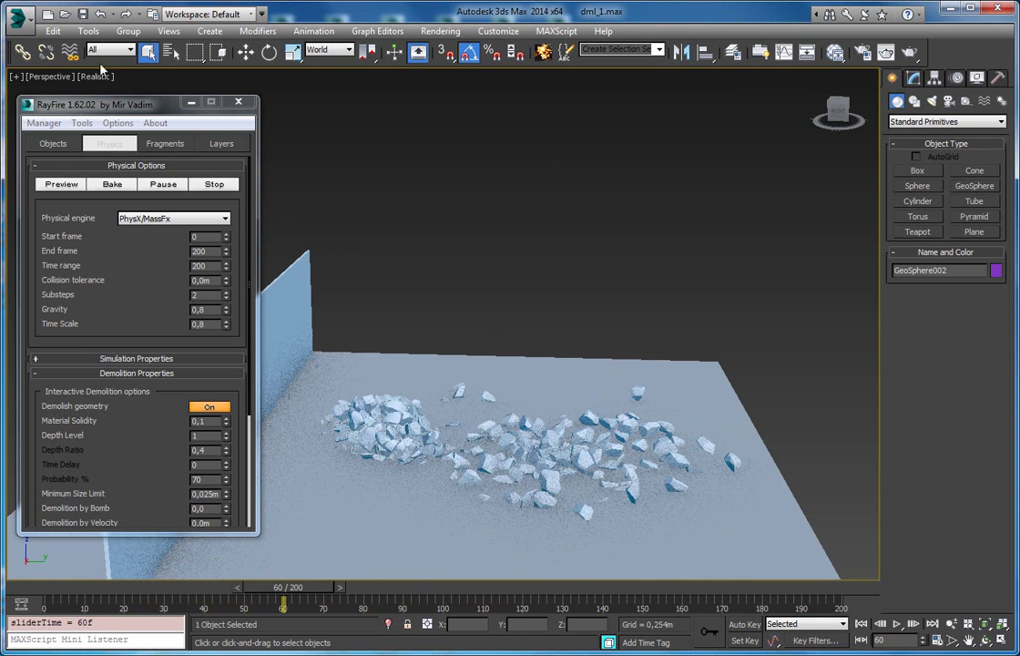
pyautogui.click(46, 125)
pyautogui.click(52, 156)
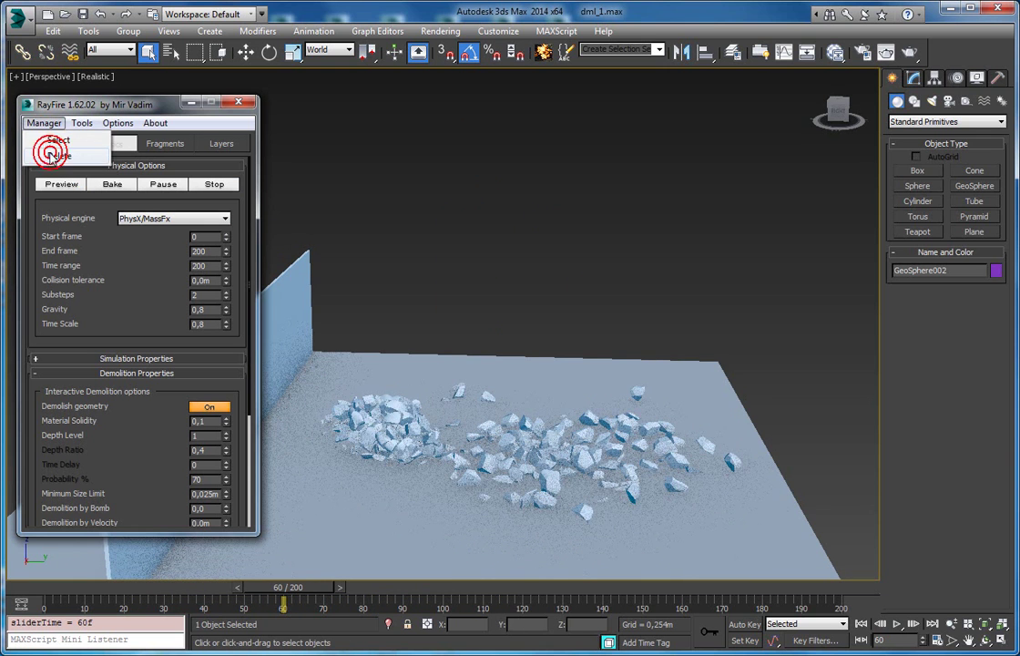
pyautogui.click(570, 160)
pyautogui.scroll(-2, 564, 171)
pyautogui.scroll(-2, 562, 170)
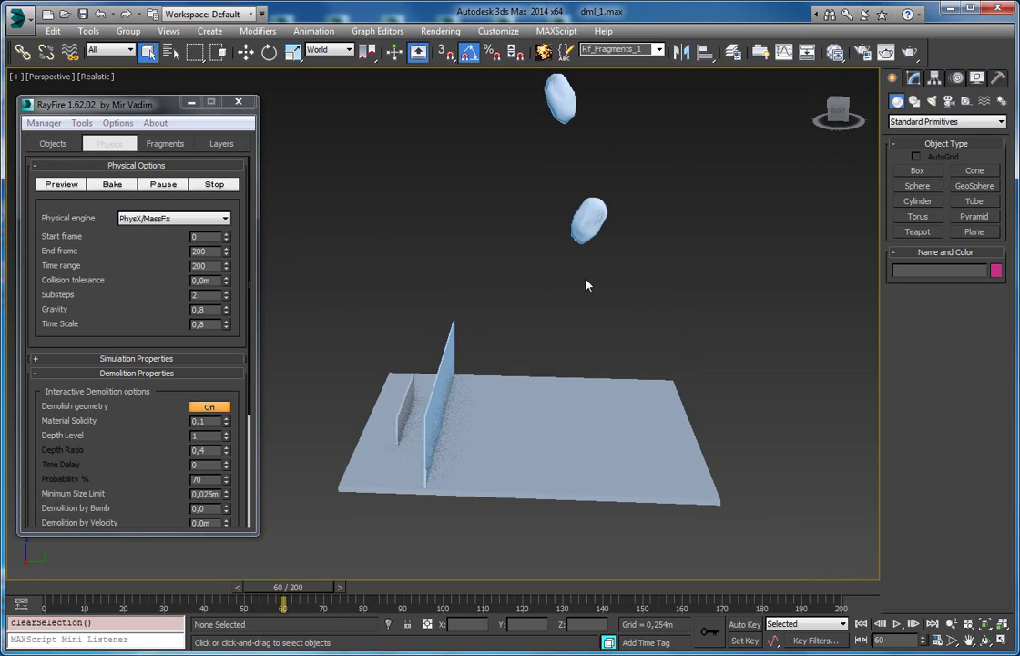
# Step: Move the two rocks apart along Y, the upper one to about -0.059 m and the lower one to about 1.159 m
pyautogui.click(559, 114)
pyautogui.moveTo(603, 121); pyautogui.dragTo(570, 169, button='middle')
pyautogui.press('w')
pyautogui.moveTo(569, 161); pyautogui.dragTo(553, 157)
pyautogui.click(560, 264)
pyautogui.moveTo(608, 270); pyautogui.dragTo(635, 270)
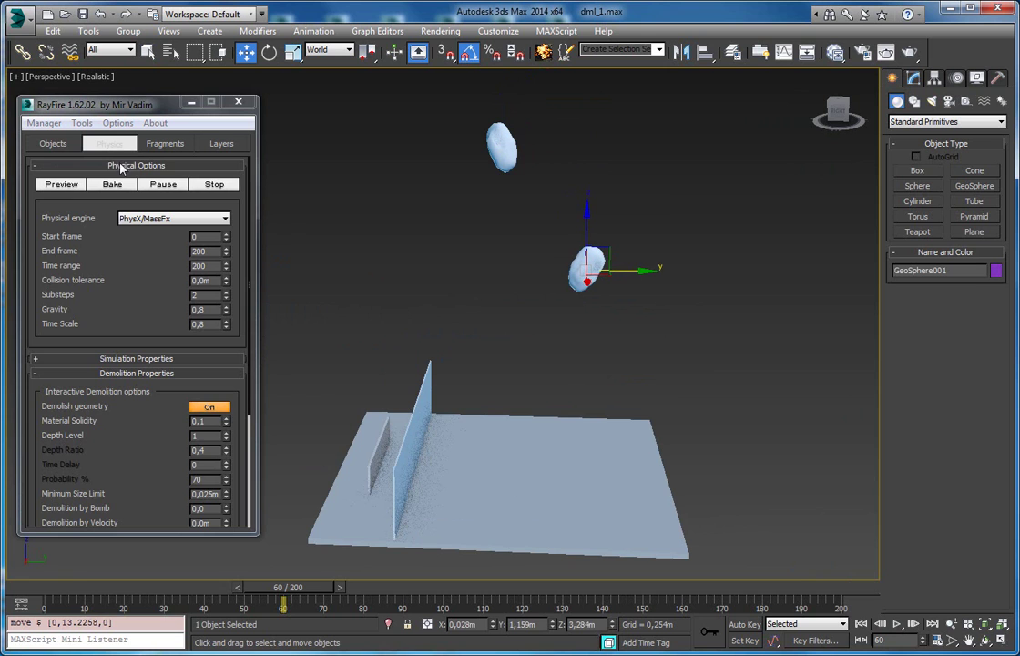
# Step: Set the material of the dynamic objects to Heavy metal
pyautogui.click(45, 146)
pyautogui.click(80, 300)
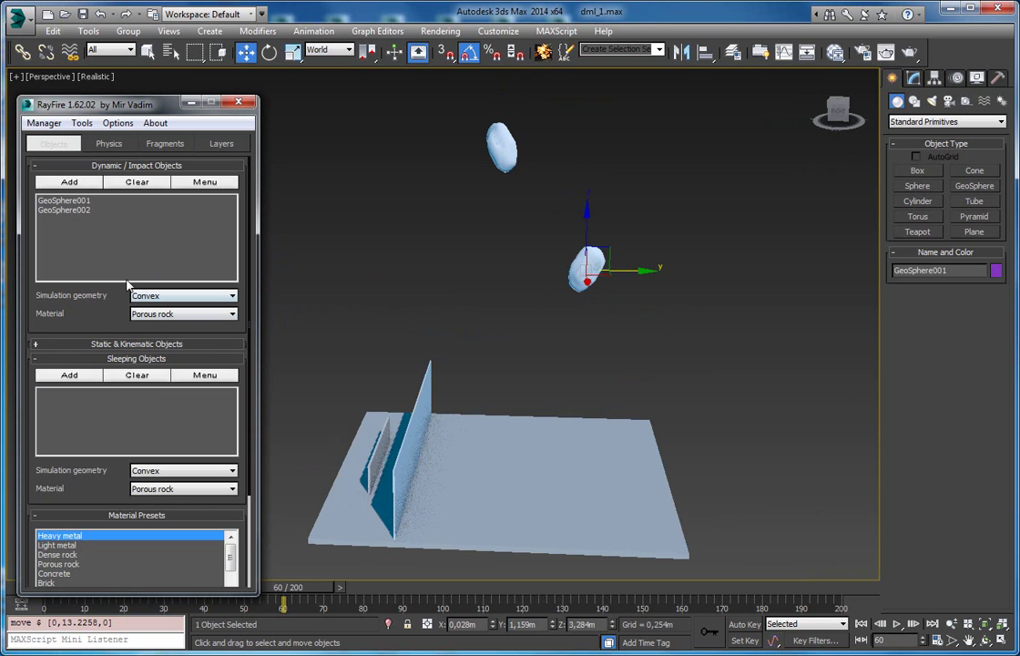
pyautogui.click(148, 315)
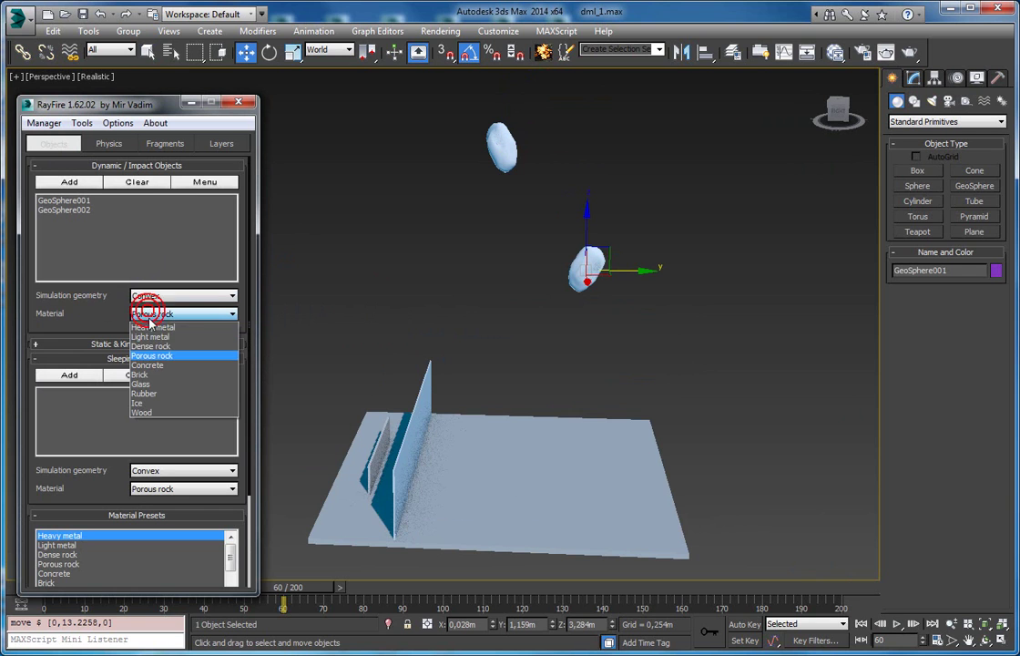
pyautogui.click(155, 317)
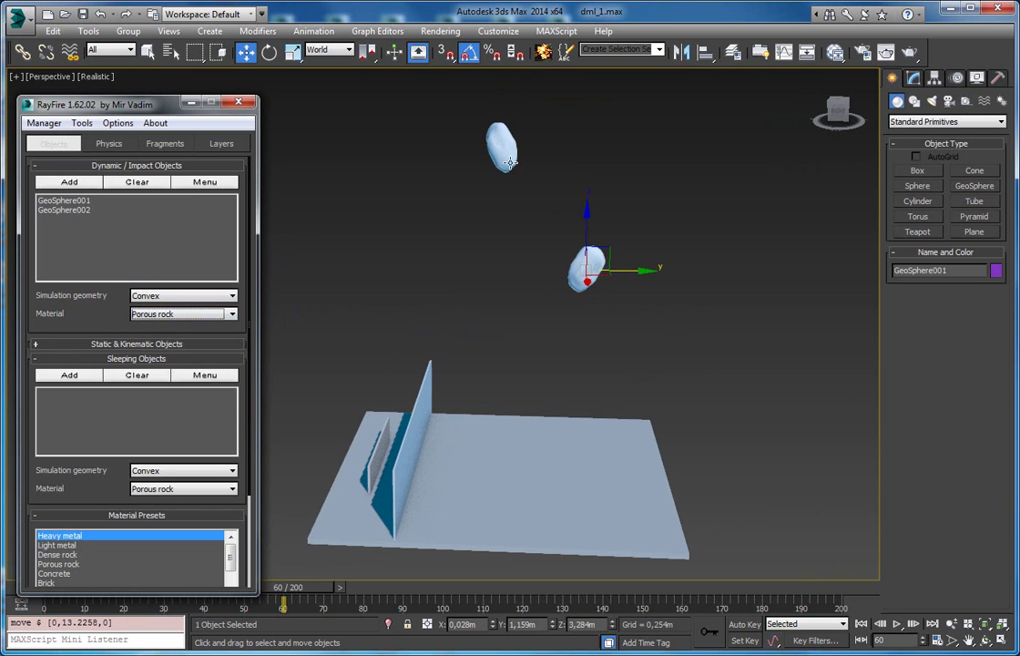
pyautogui.click(182, 313)
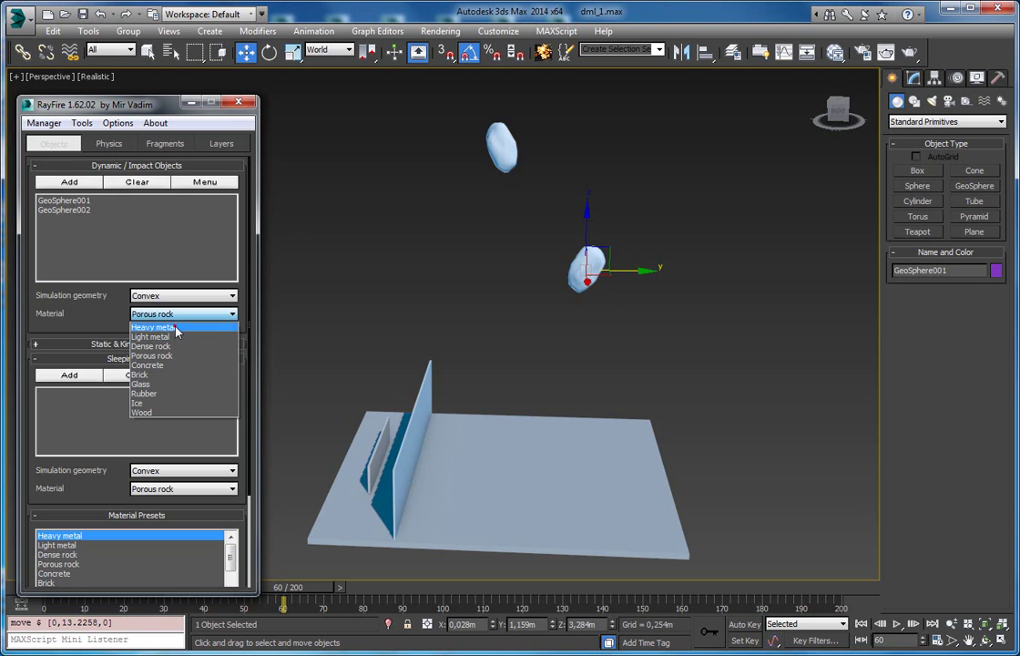
pyautogui.click(177, 331)
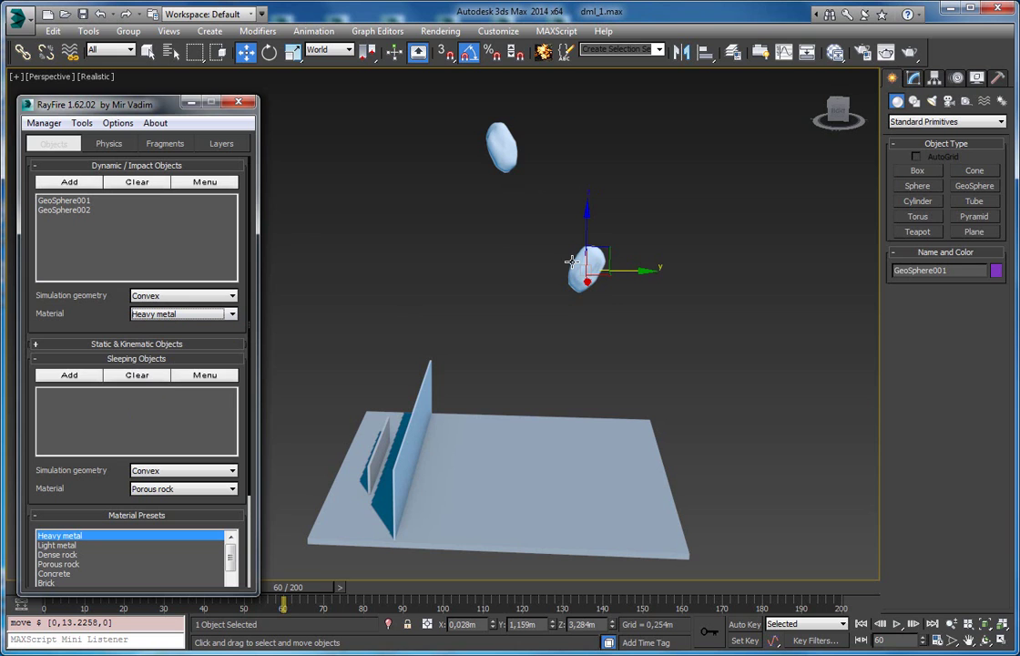
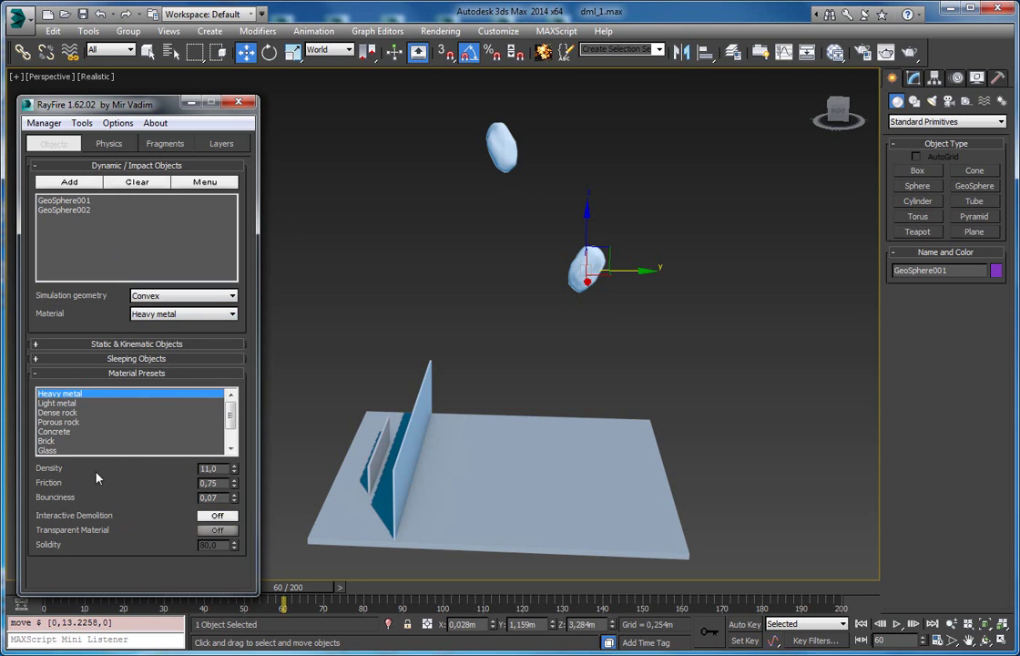
# Step: Compare the density, demolition and solidity settings of the Light metal, Dense rock, Porous rock and Heavy metal presets
pyautogui.click(58, 403)
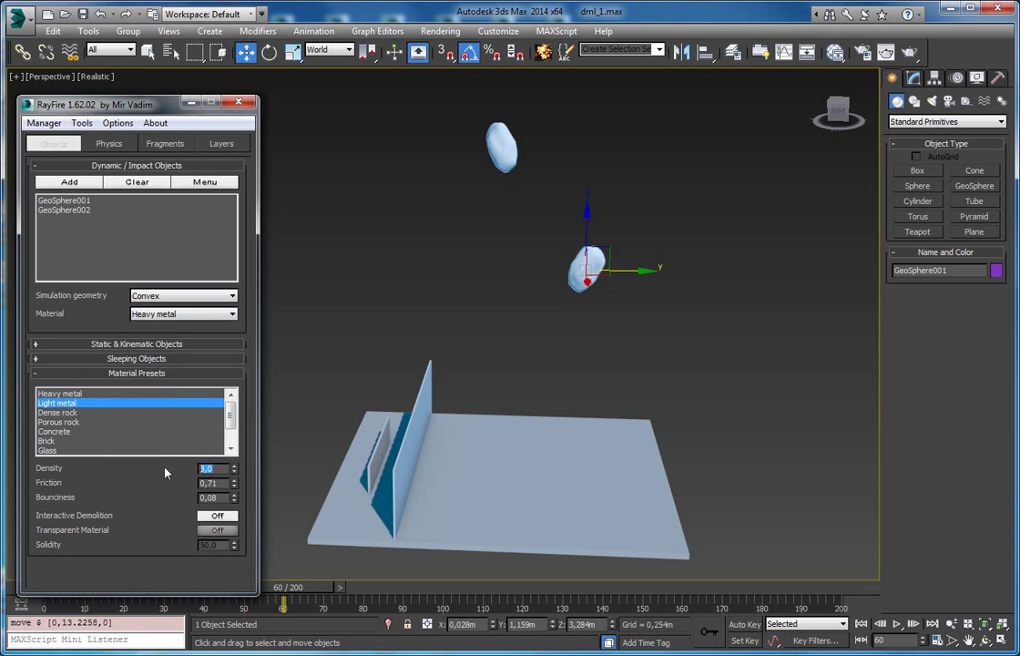
pyautogui.write('8')
pyautogui.click(63, 414)
pyautogui.moveTo(215, 468); pyautogui.dragTo(189, 468)
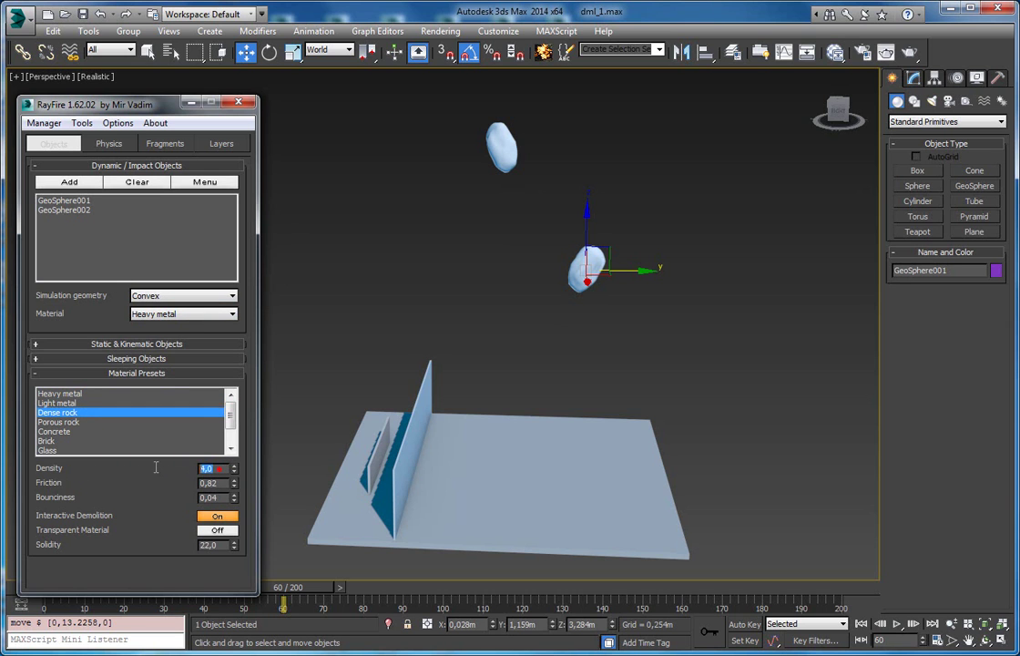
pyautogui.click(77, 423)
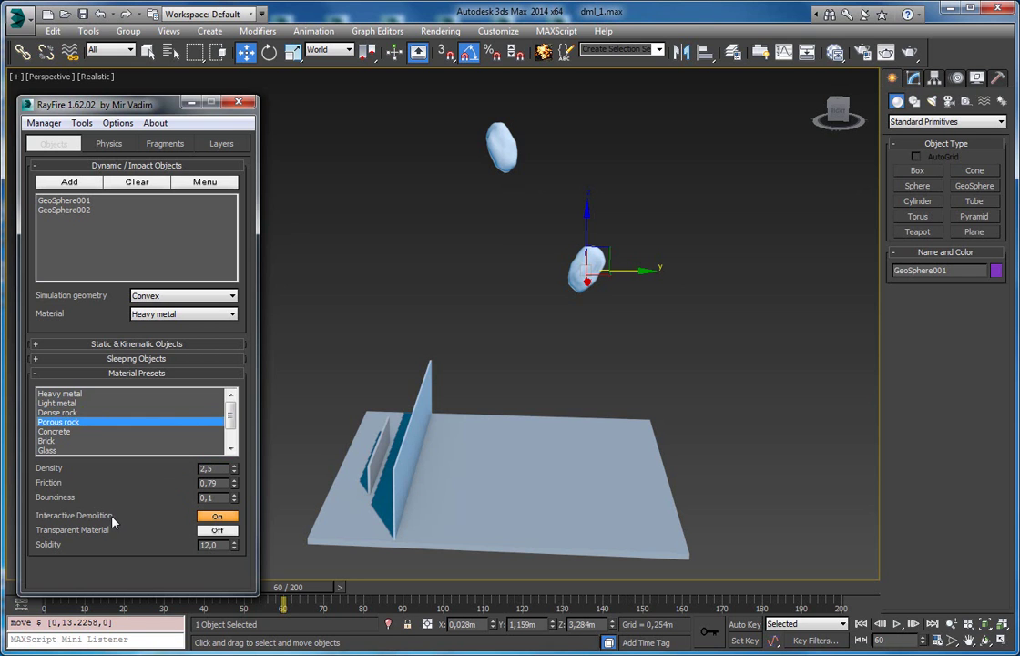
pyautogui.click(64, 415)
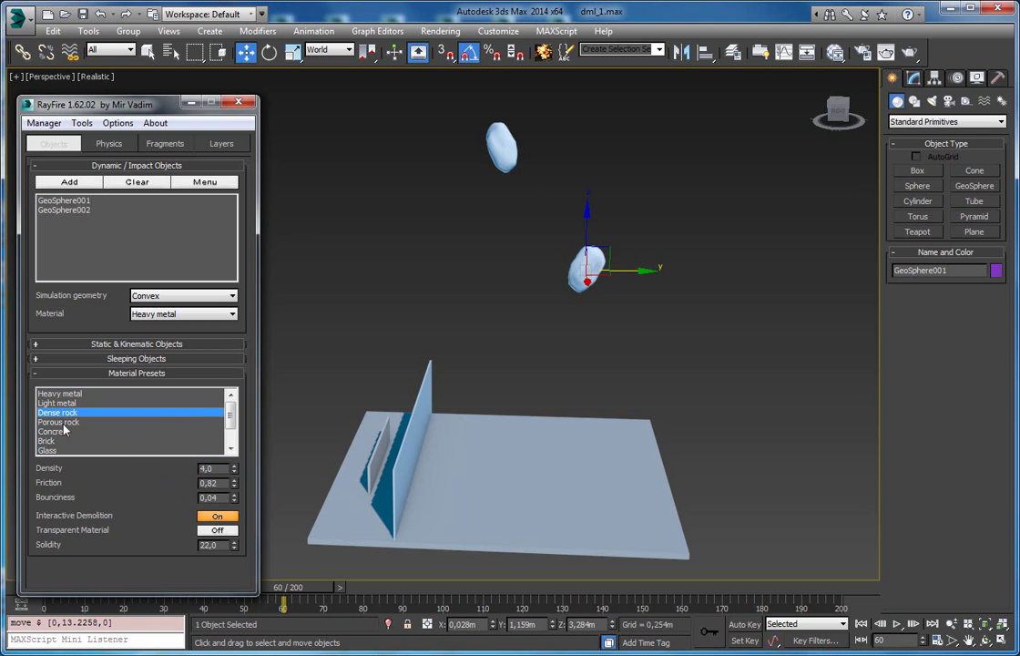
pyautogui.click(62, 422)
pyautogui.click(69, 403)
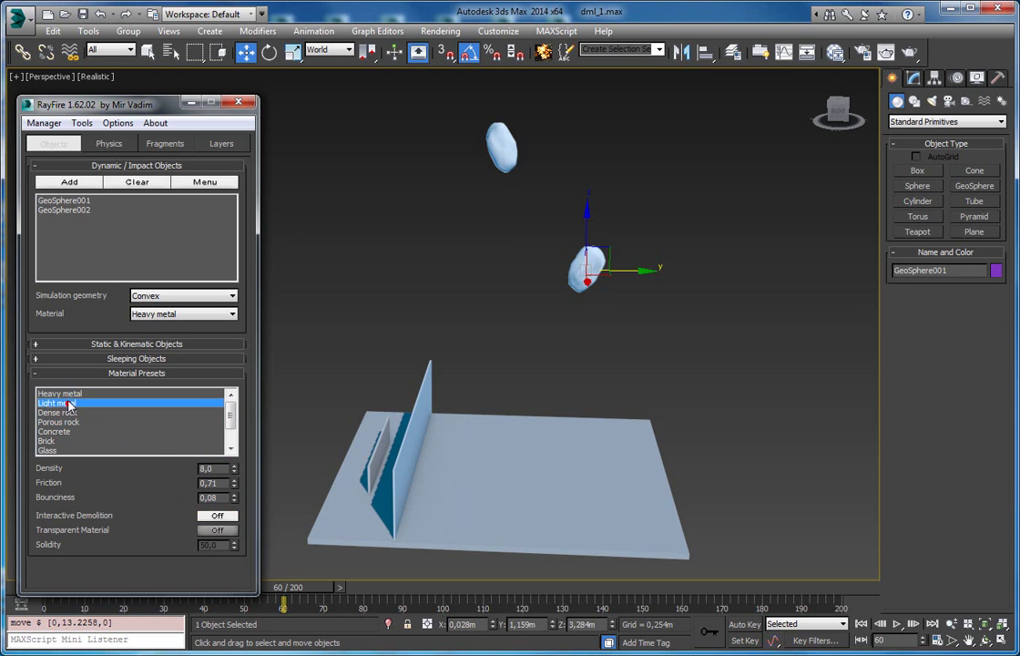
pyautogui.click(63, 394)
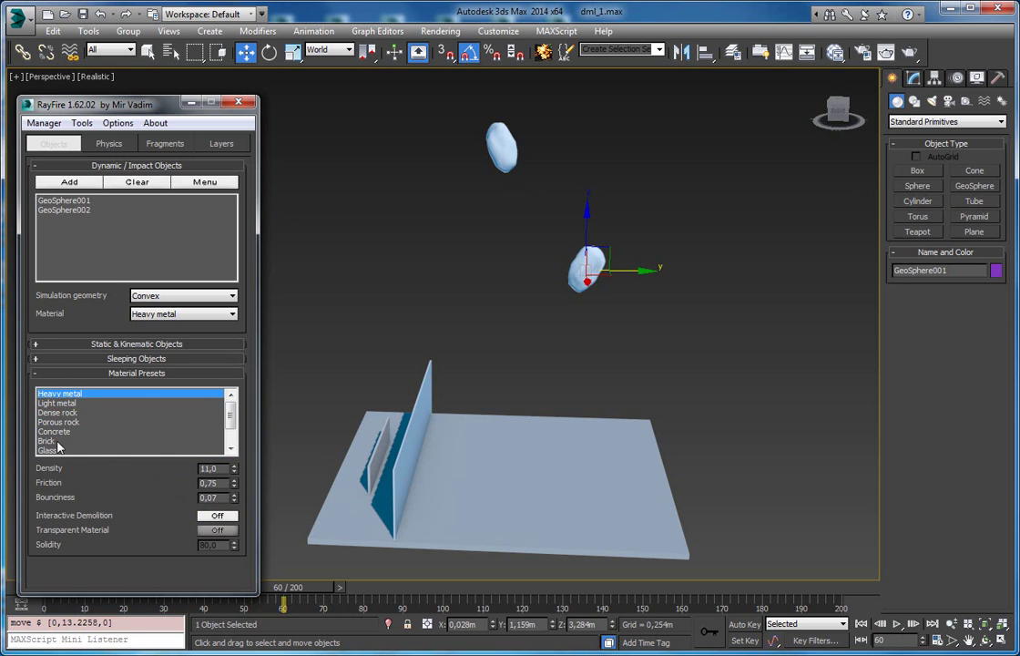
# Step: Examine the bounciness, demolition, transparency and solidity settings of the Rubber, Glass and Brick presets
pyautogui.scroll(-1, 126, 446)
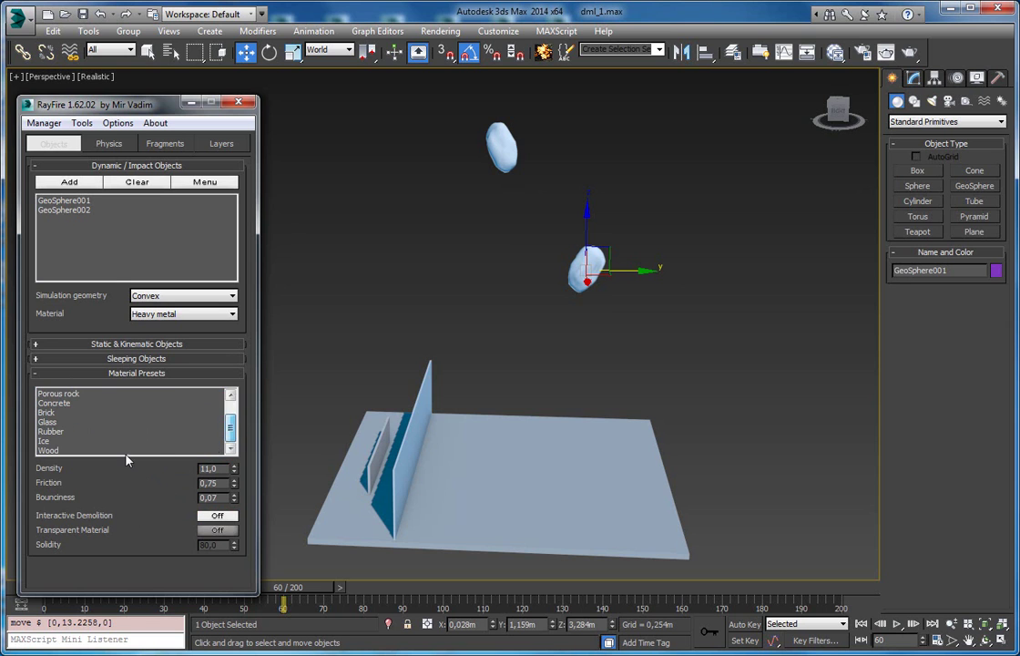
pyautogui.click(59, 431)
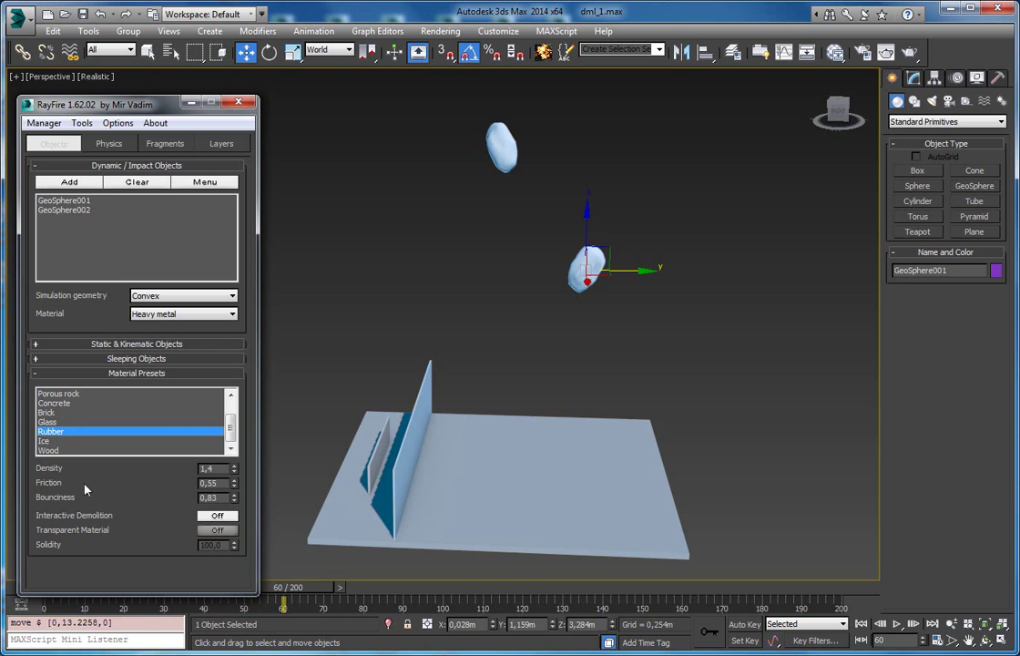
pyautogui.click(57, 423)
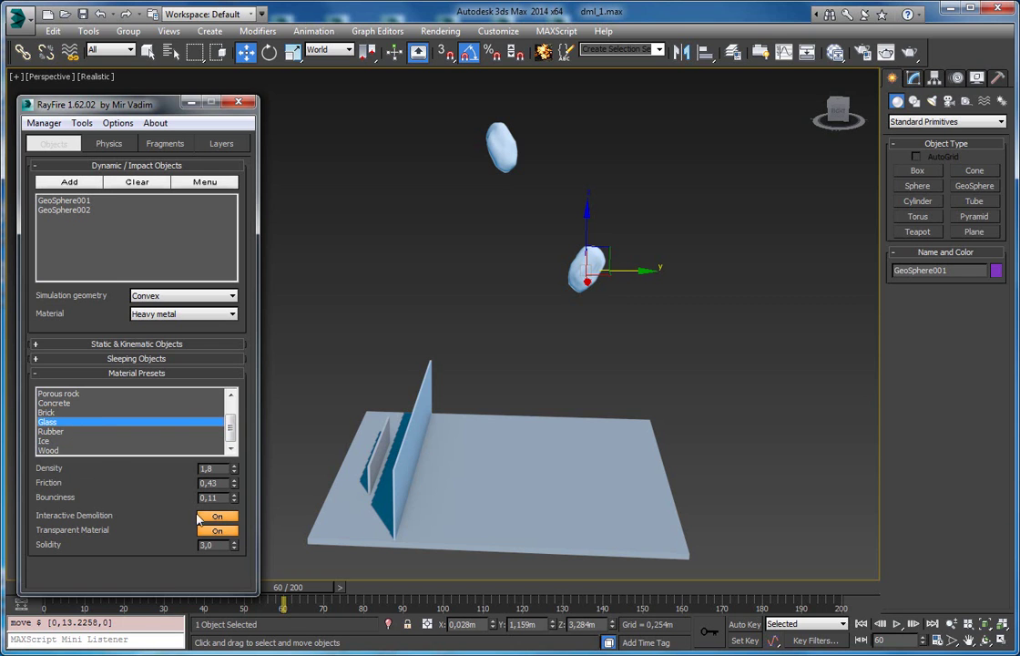
pyautogui.click(80, 415)
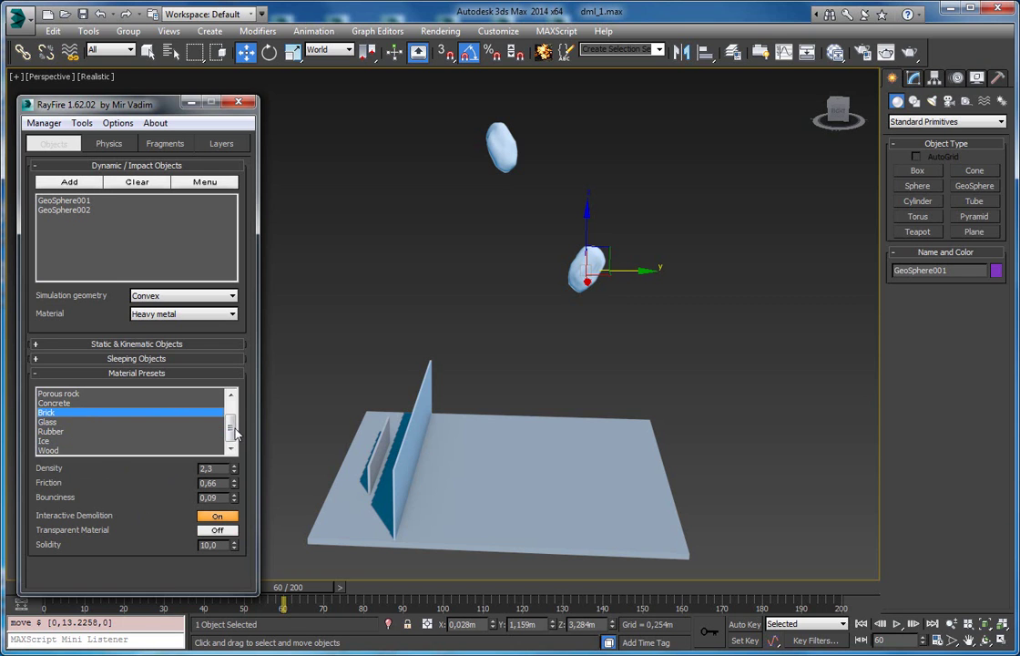
pyautogui.scroll(1, 235, 439)
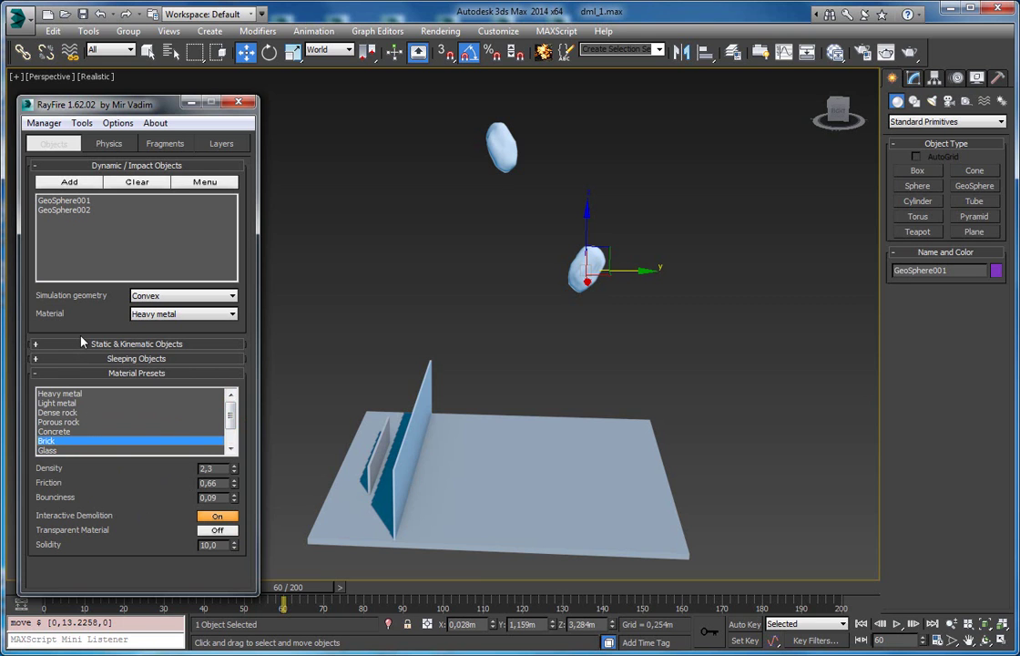
# Step: Set the material of the dynamic objects to Porous rock and select the upper rock
pyautogui.click(144, 314)
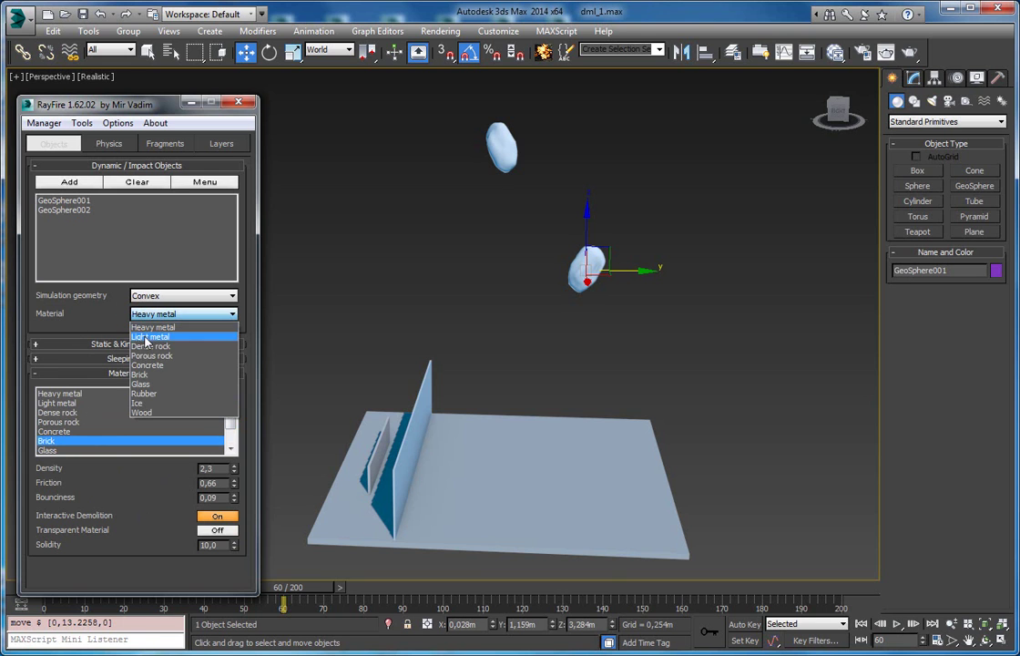
pyautogui.click(146, 356)
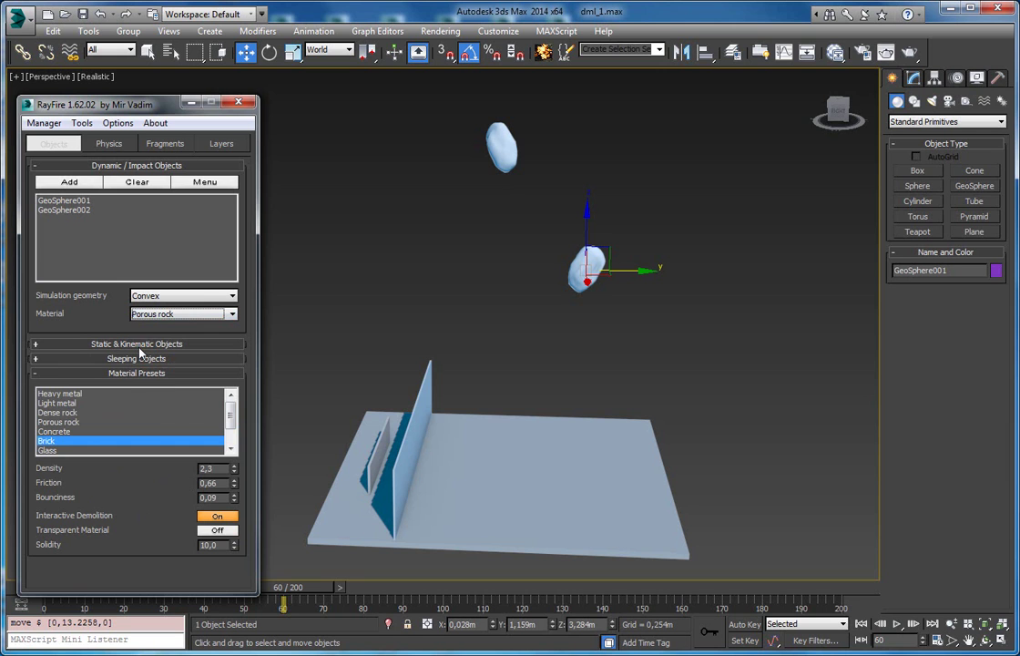
pyautogui.click(499, 151)
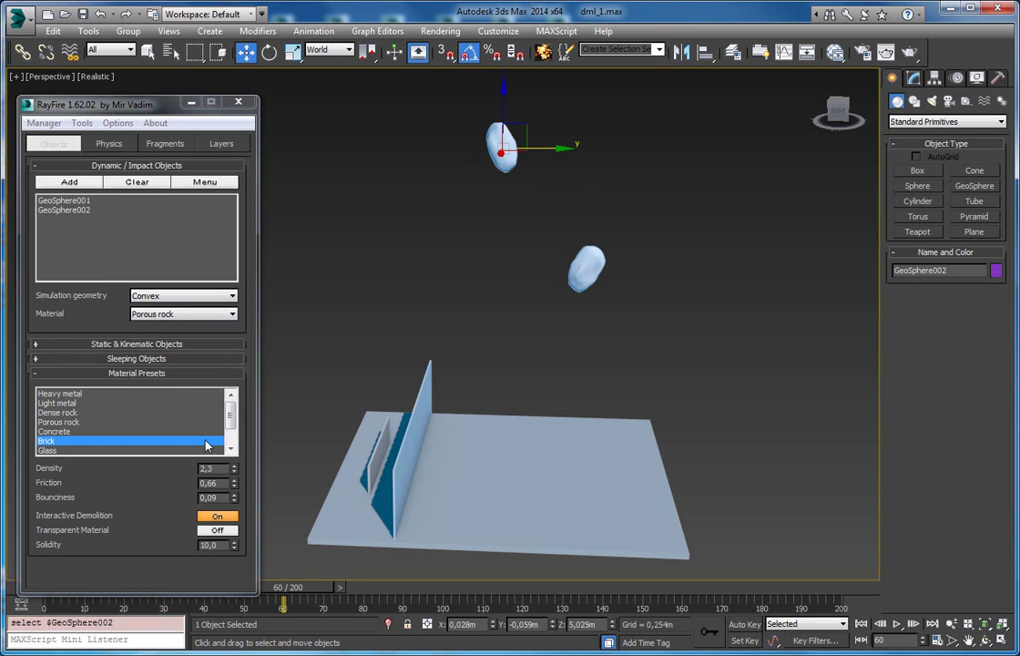
pyautogui.click(208, 518)
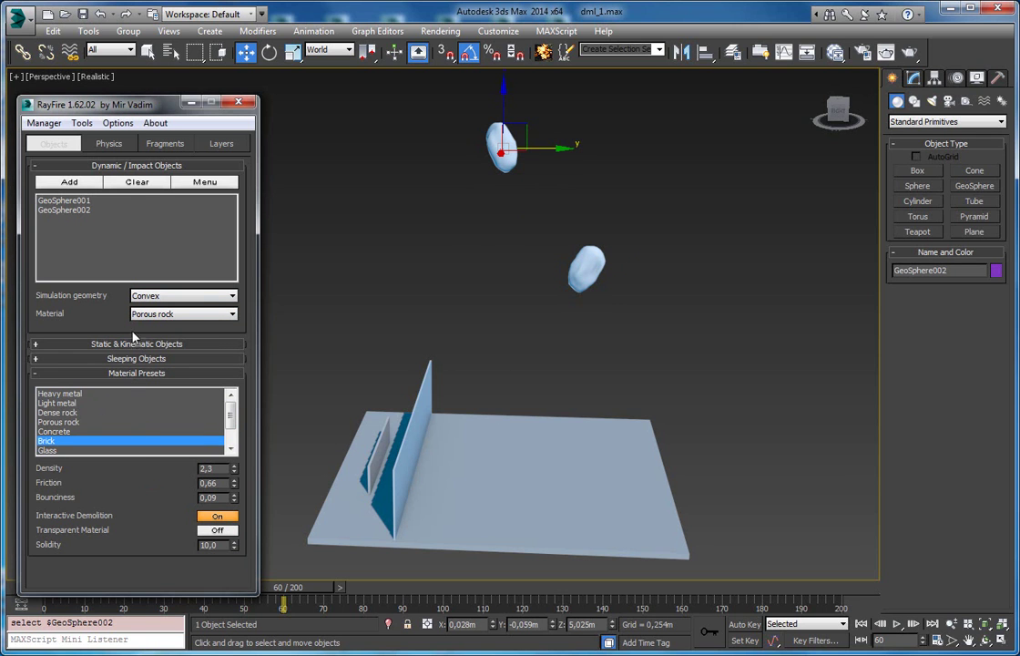
pyautogui.click(156, 314)
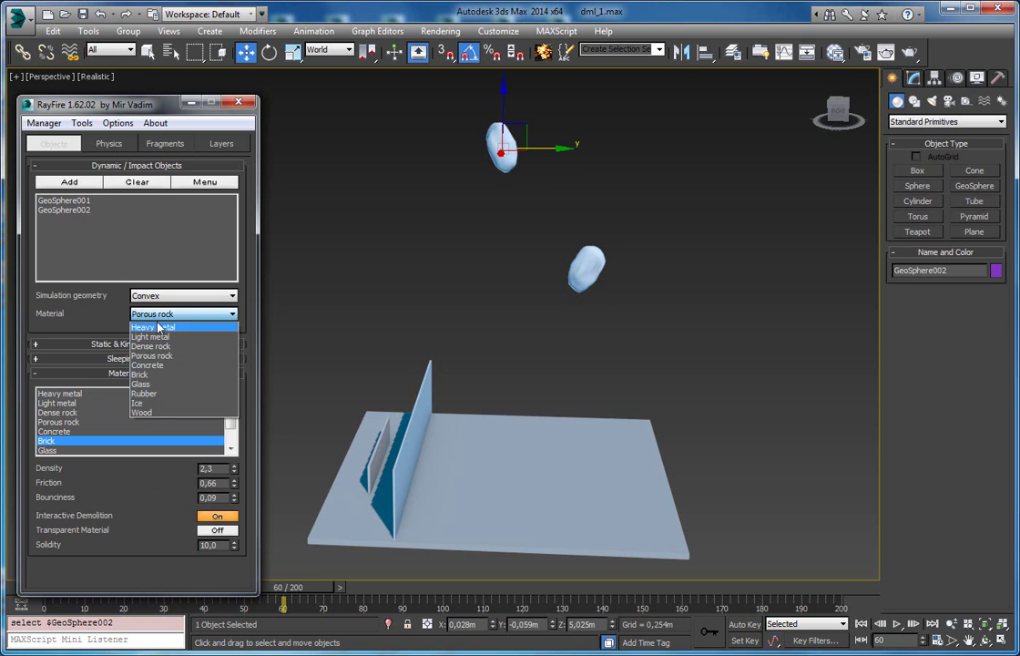
pyautogui.click(156, 314)
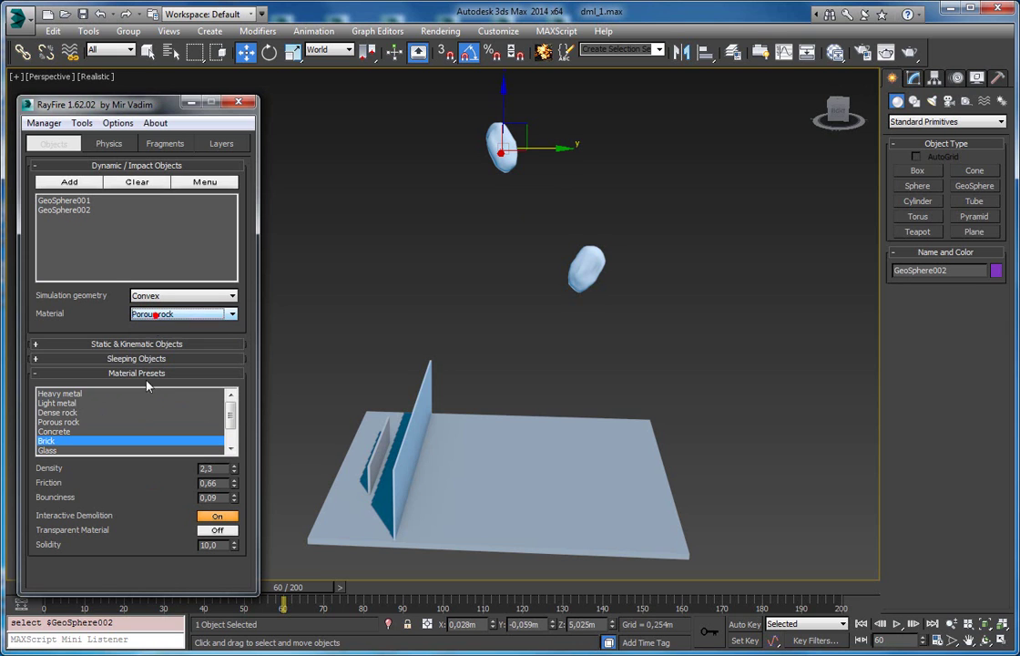
# Step: Review the density, bounciness and demolition settings of the Porous rock preset, and compare them with Dense rock
pyautogui.click(55, 421)
pyautogui.doubleClick(216, 469)
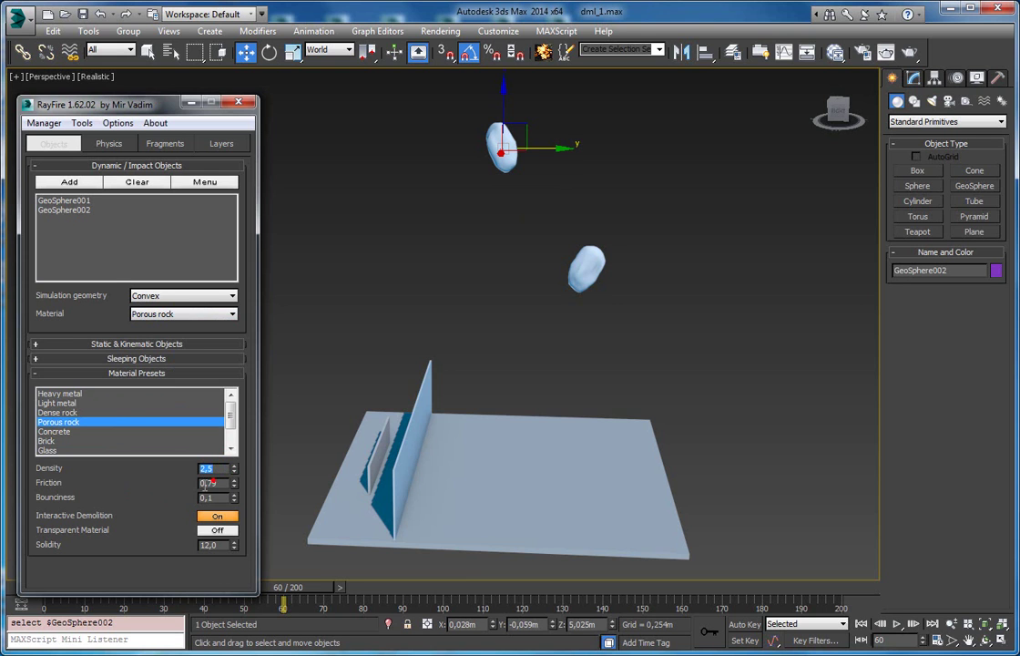
pyautogui.doubleClick(218, 497)
pyautogui.click(147, 521)
pyautogui.click(54, 413)
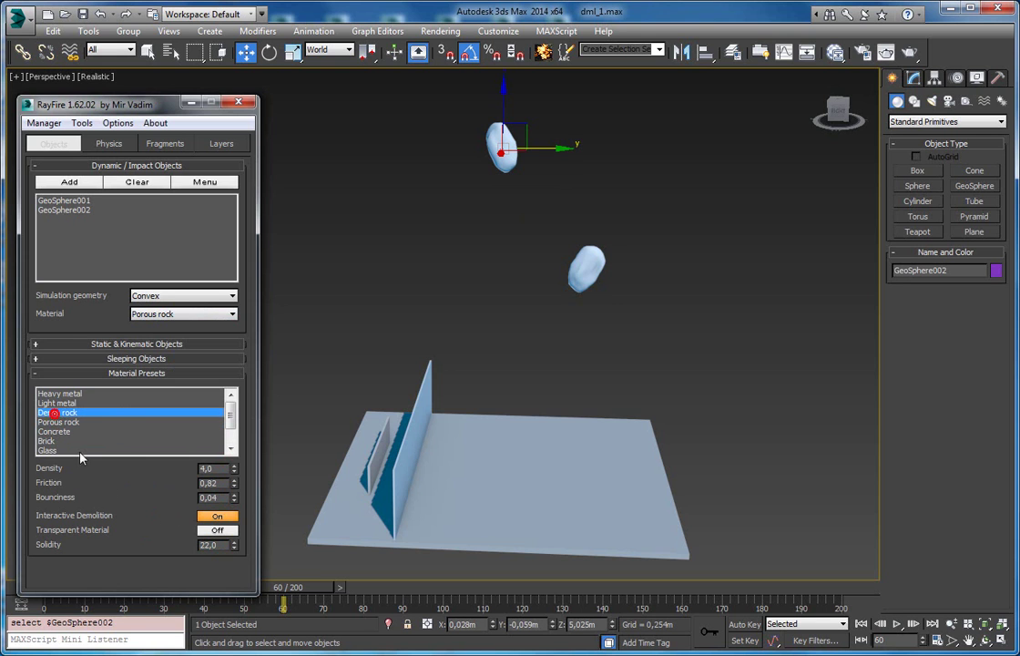
# Step: Compare the Porous rock preset's demolition and solidity settings with those of Dense rock once more
pyautogui.click(59, 422)
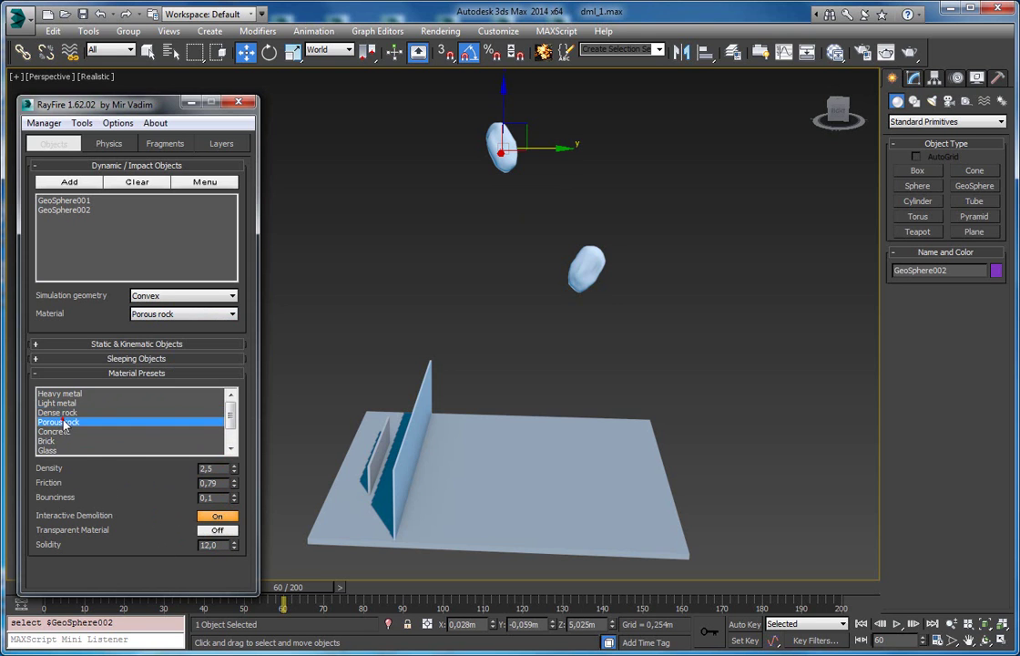
pyautogui.click(146, 531)
pyautogui.click(96, 412)
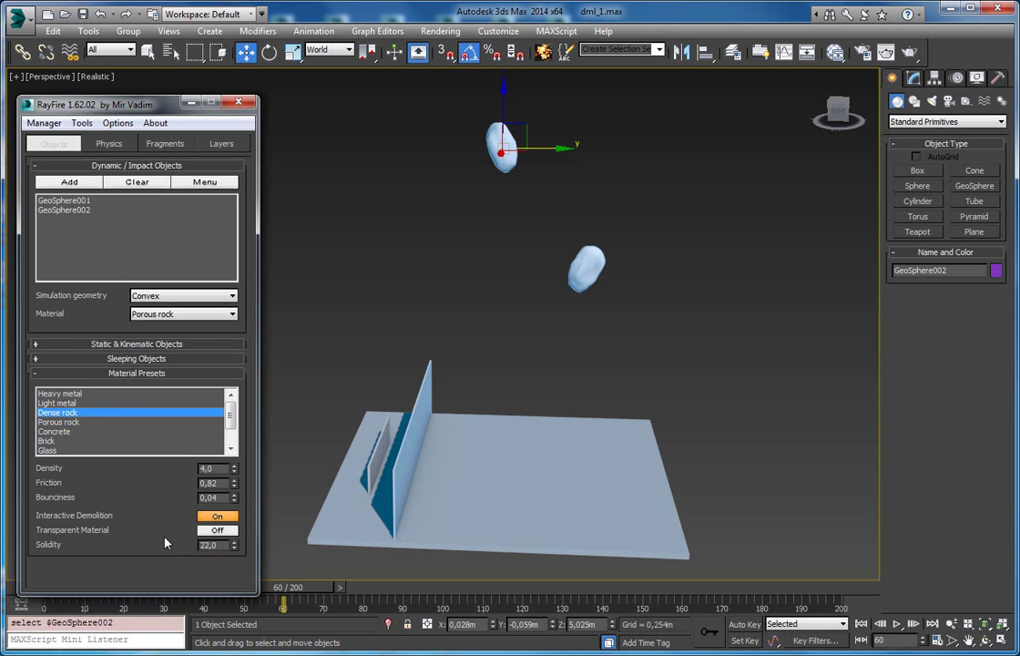
pyautogui.click(146, 516)
# Step: Review the interactive demolition options in the physics settings, especially Material Solidity and Depth Level
pyautogui.click(575, 270)
pyautogui.click(125, 146)
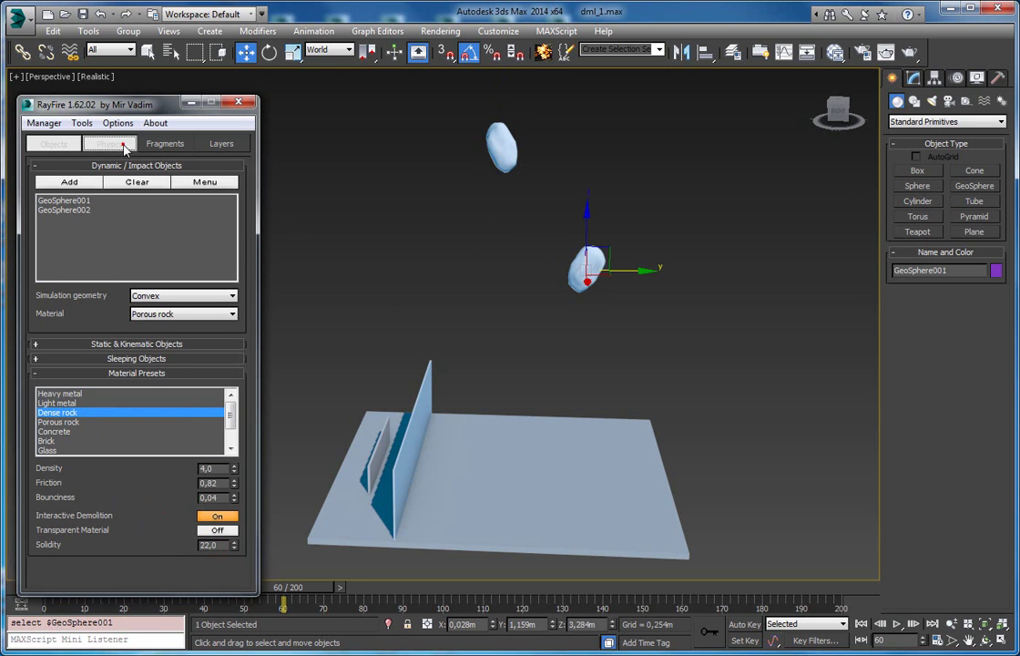
pyautogui.scroll(-3, 129, 368)
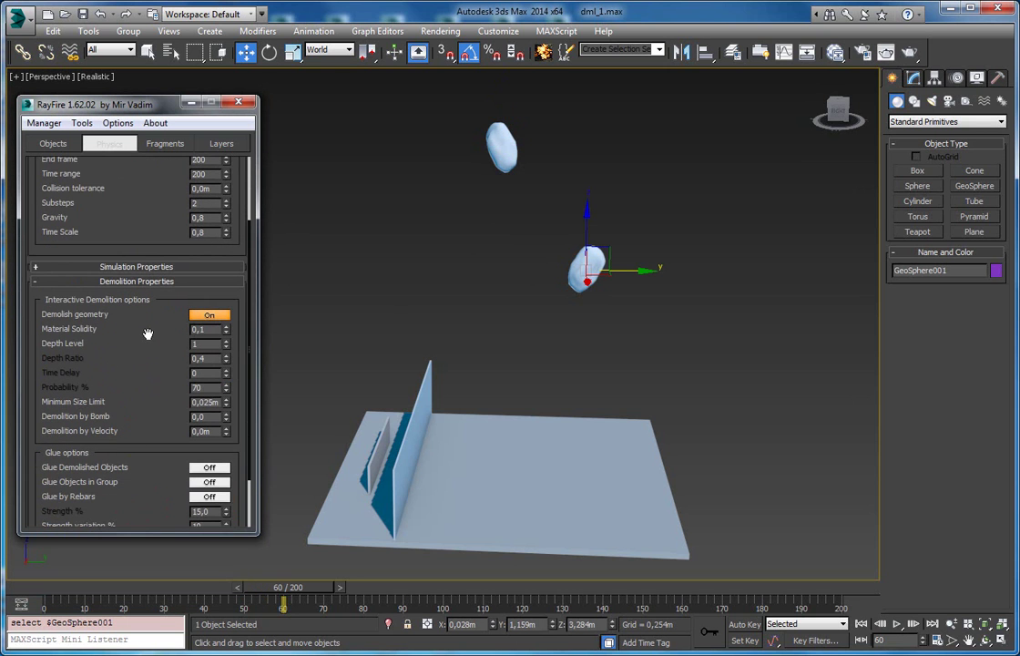
pyautogui.click(517, 293)
pyautogui.click(214, 329)
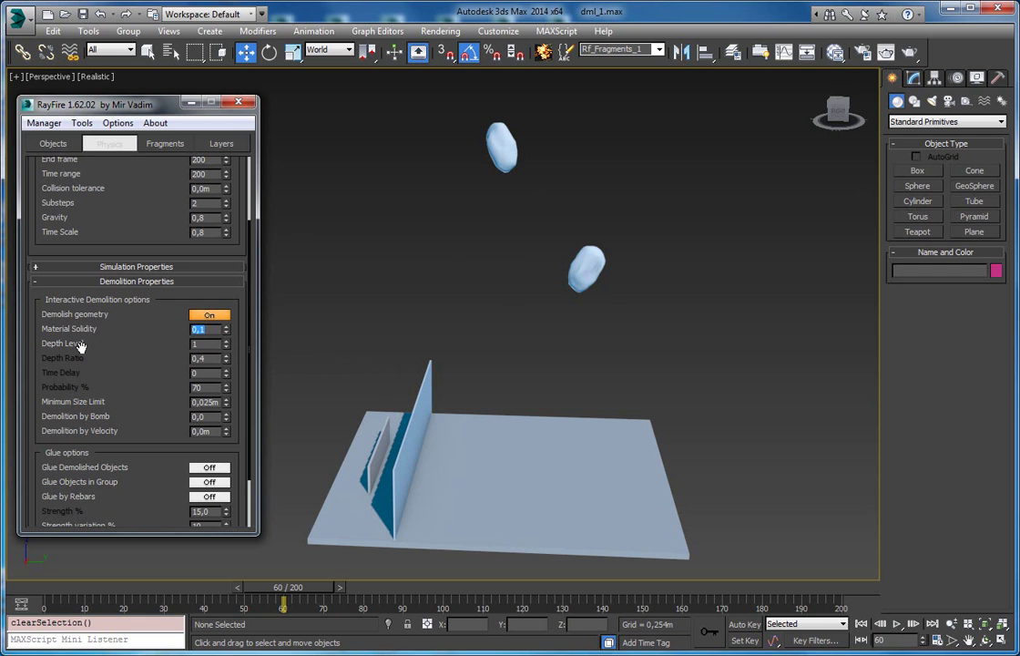
pyautogui.click(185, 343)
pyautogui.click(406, 255)
pyautogui.click(194, 343)
# Step: Delete the upper rock and move the remaining rock along Y to about 0.739 m
pyautogui.click(500, 145)
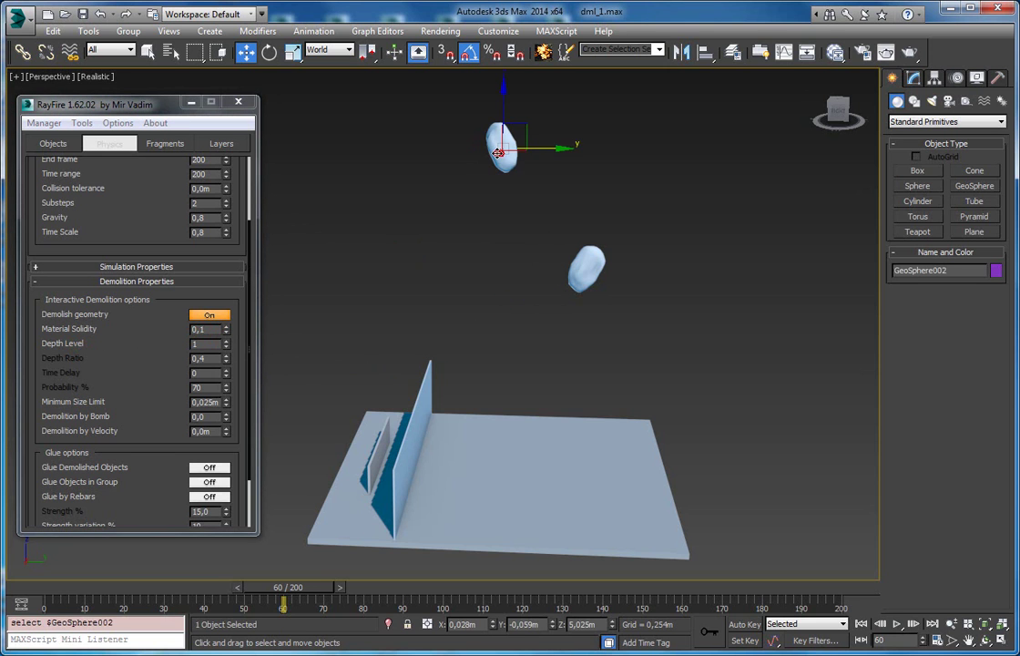
pyautogui.press('Delete')
pyautogui.click(582, 266)
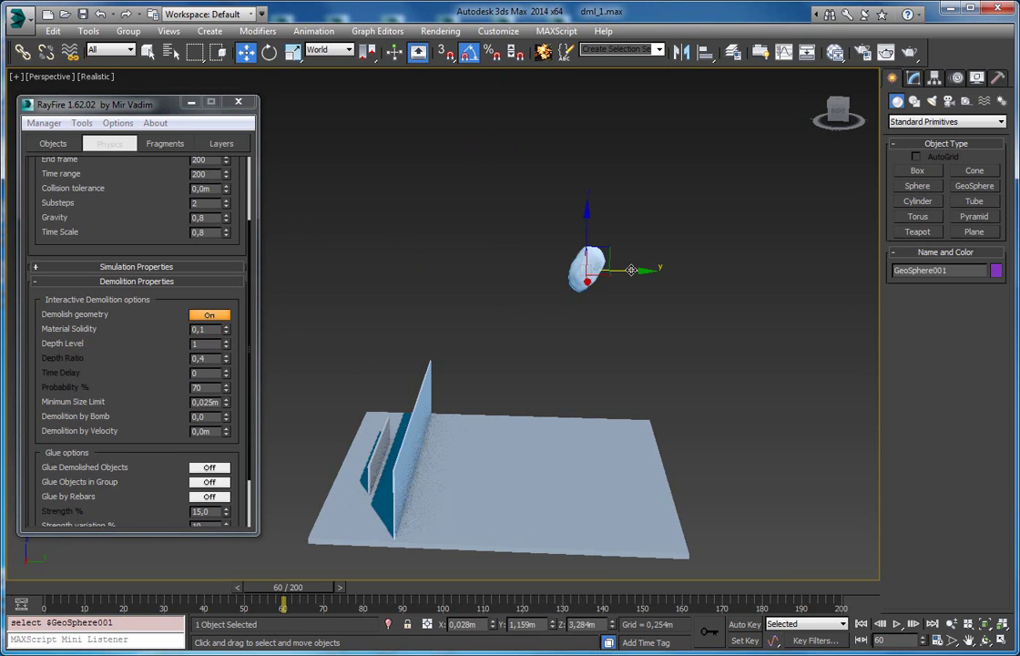
pyautogui.moveTo(544, 238); pyautogui.dragTo(516, 235)
# Step: Set the Voronoi - Uniform fragmentation to 15 iterations
pyautogui.click(162, 144)
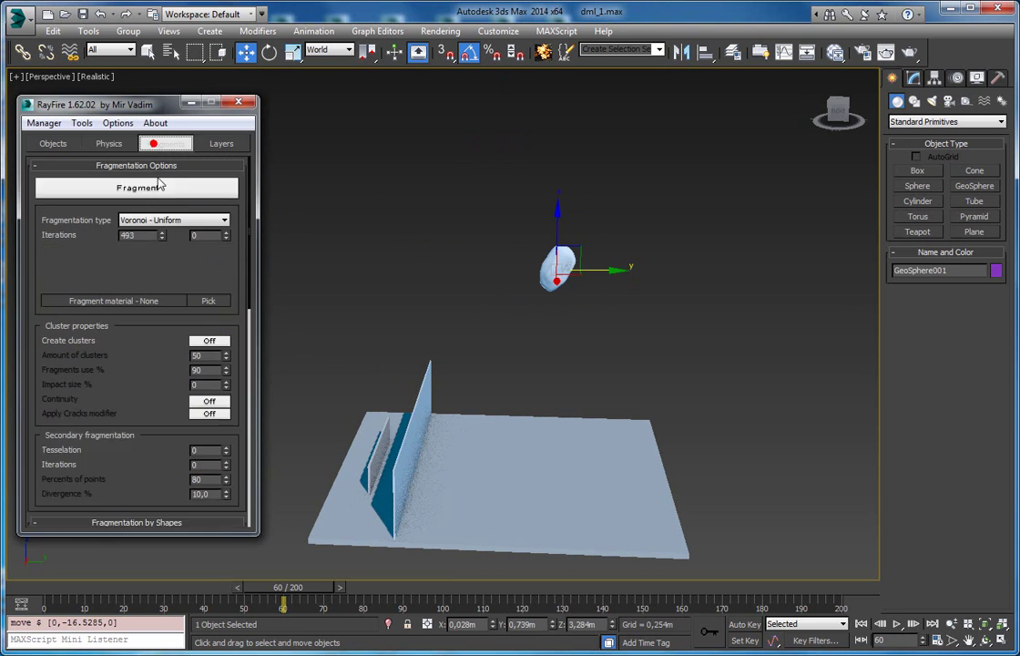
pyautogui.click(132, 235)
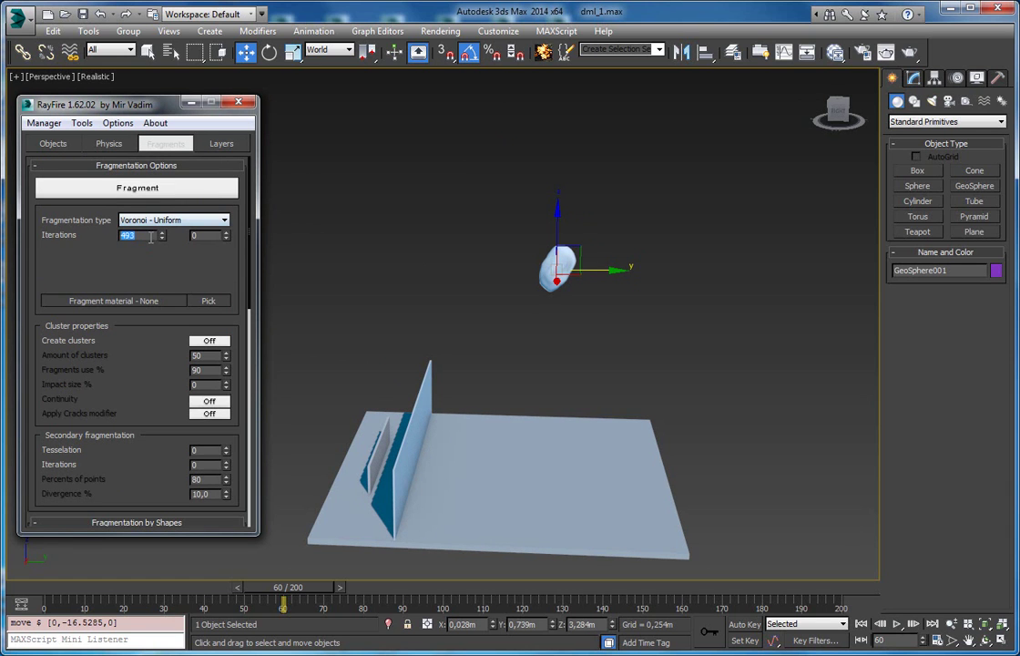
pyautogui.write('15')
# Step: Run the physics simulation with a Depth Level of 1, inspect the rock's fragments on the ground, and cancel the simulation
pyautogui.click(100, 142)
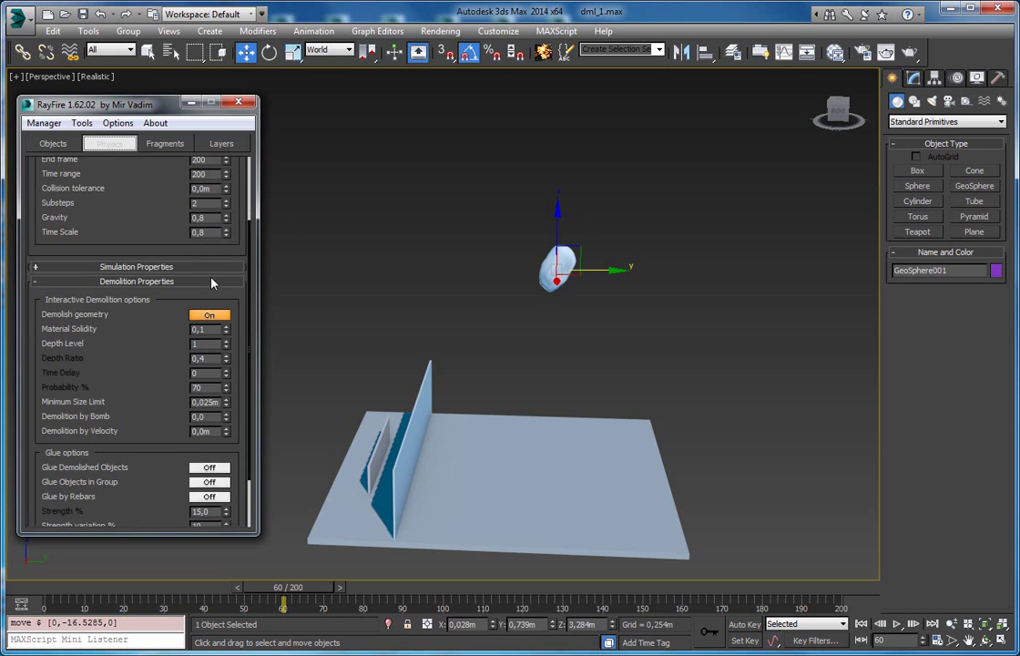
pyautogui.scroll(4, 137, 253)
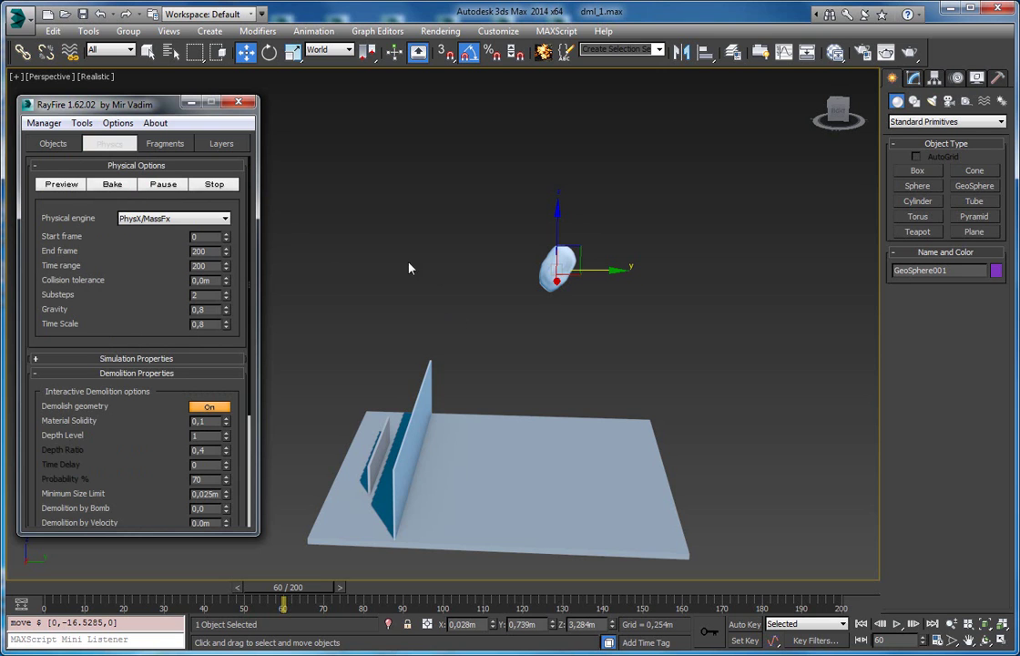
pyautogui.click(110, 184)
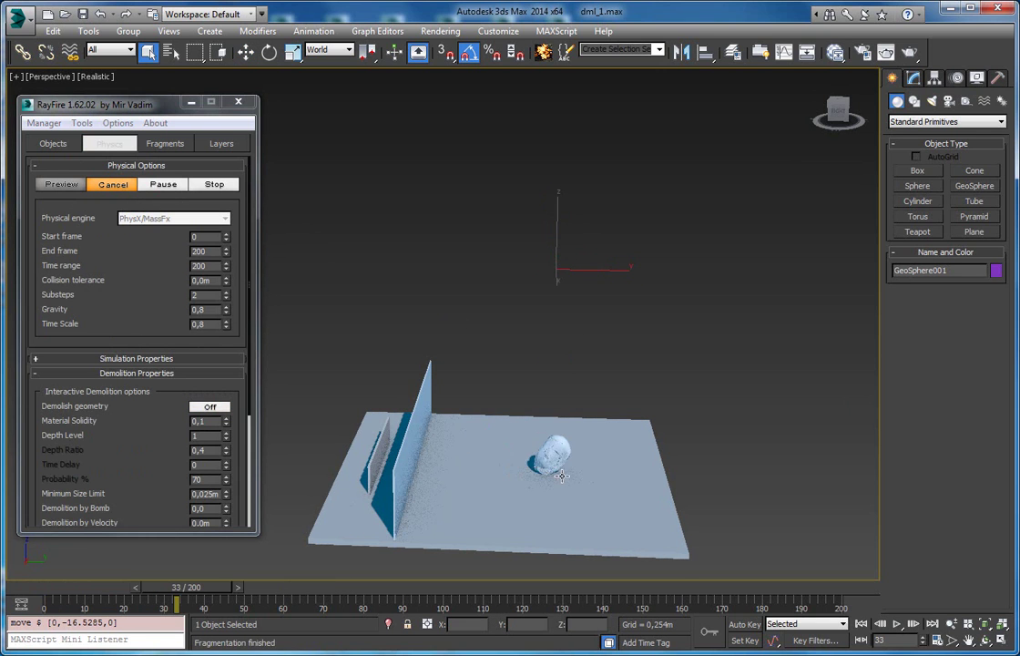
pyautogui.scroll(5, 546, 359)
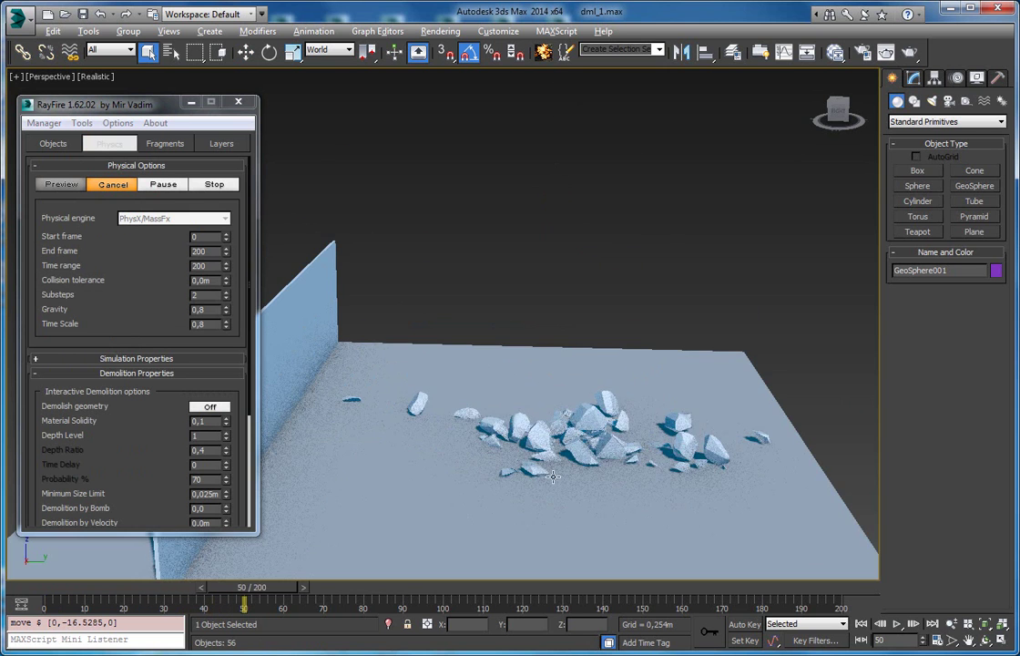
pyautogui.keyDown('alt'); pyautogui.moveTo(547, 462); pyautogui.dragTo(488, 341, button='middle'); pyautogui.keyUp('alt')
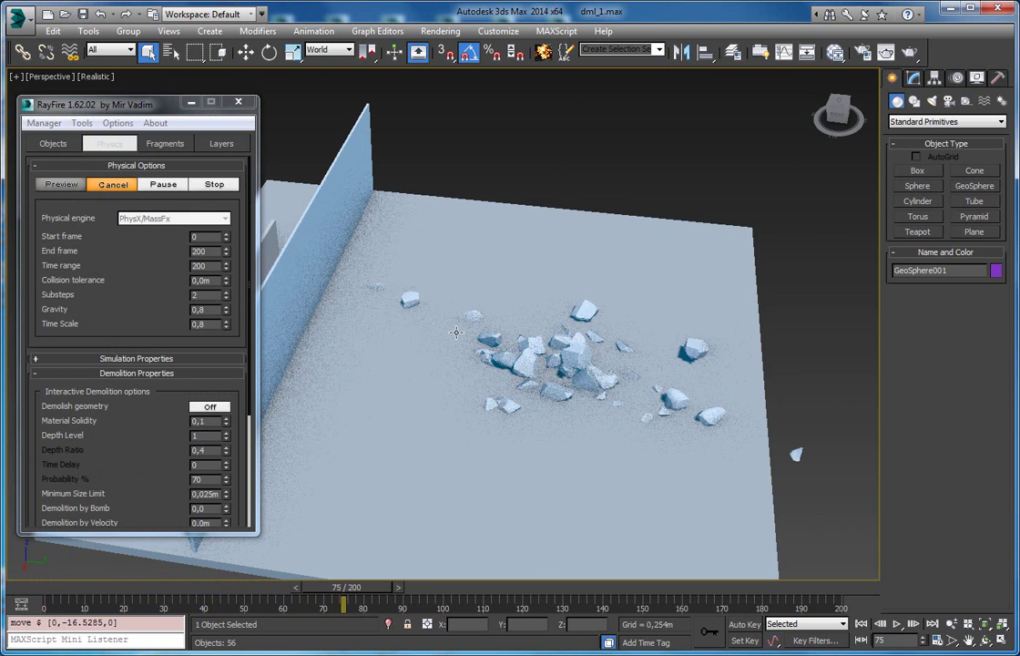
pyautogui.click(112, 183)
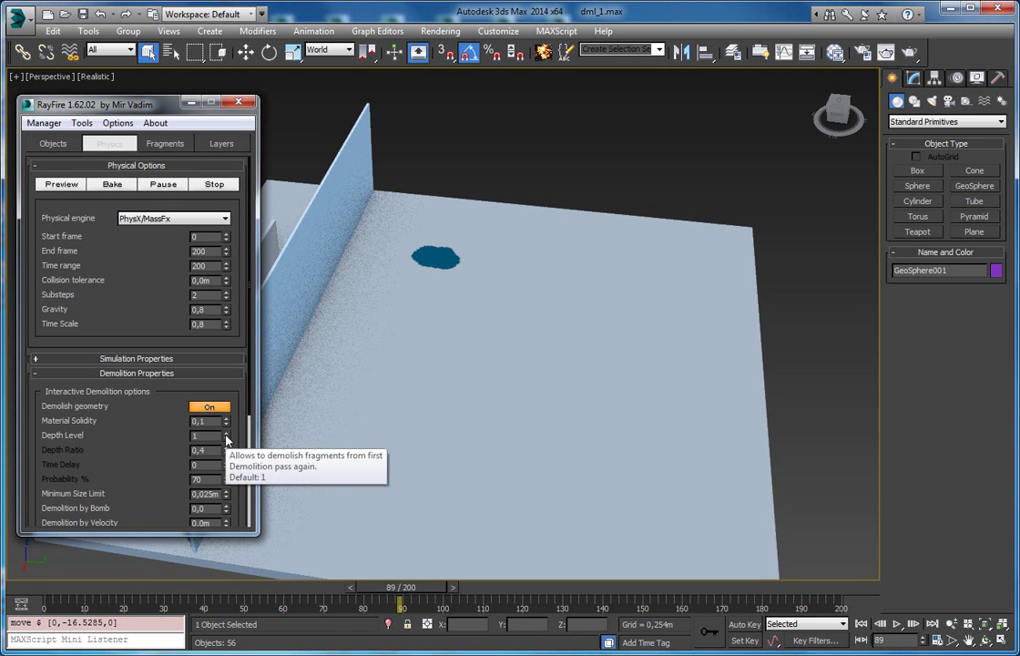
# Step: Set the Depth Level to 2, run the simulation again with the impact area in view, and pause it at frame 35
pyautogui.click(226, 433)
pyautogui.moveTo(474, 325); pyautogui.dragTo(398, 423, button='middle')
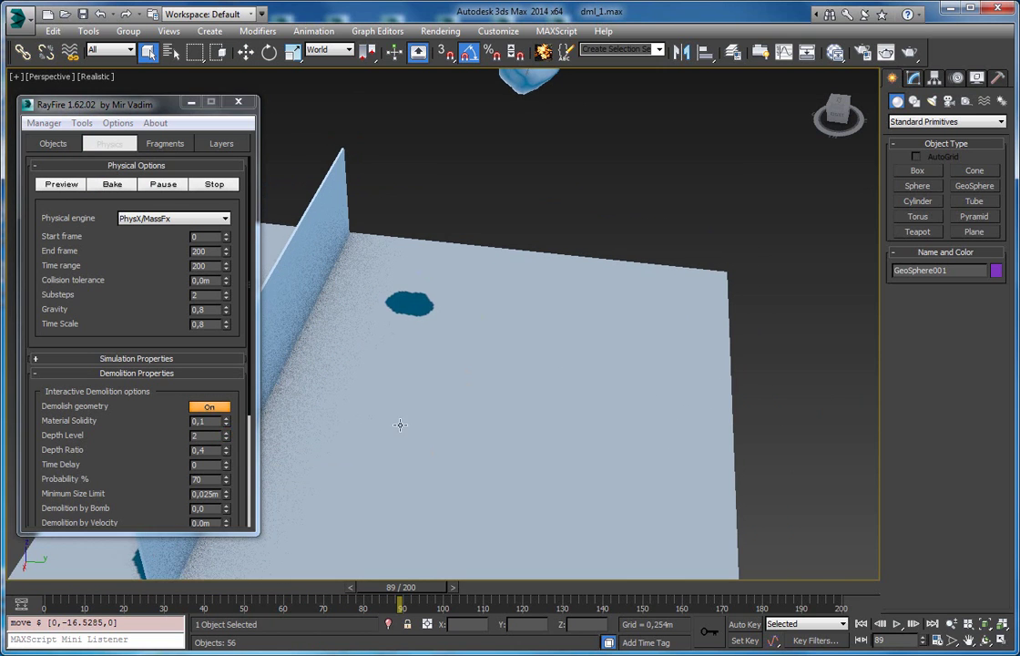
pyautogui.click(69, 186)
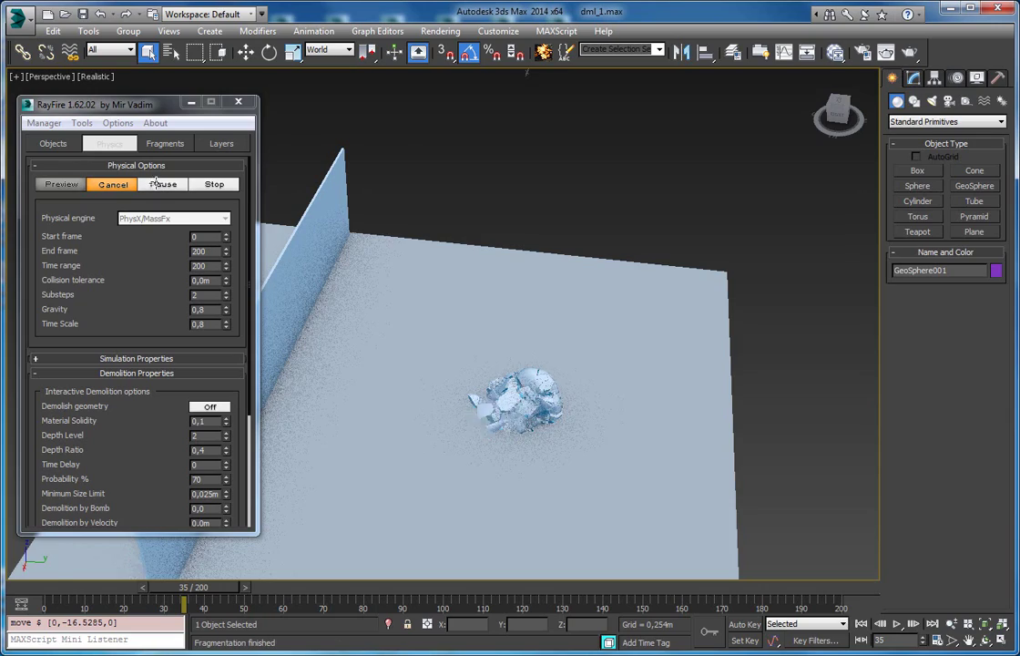
pyautogui.click(155, 183)
# Step: Inspect the paused, shattered rock up close in wireframe and with edged faces shown
pyautogui.click(612, 428)
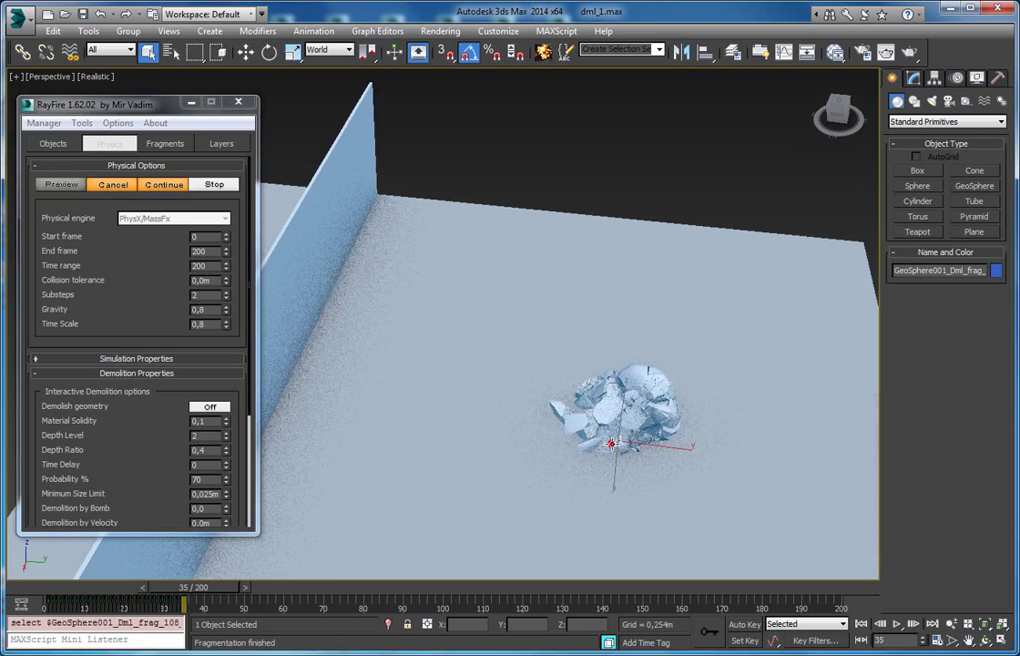
pyautogui.scroll(5, 526, 390)
pyautogui.press('F3')
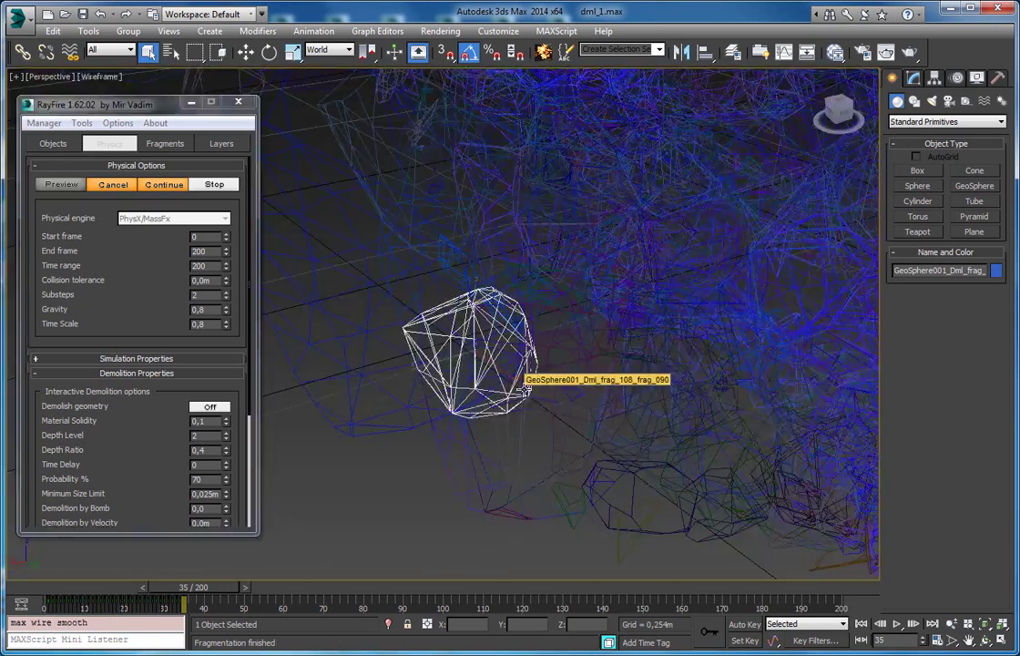
pyautogui.press('F3')
pyautogui.scroll(-3, 553, 342)
pyautogui.scroll(-6, 662, 330)
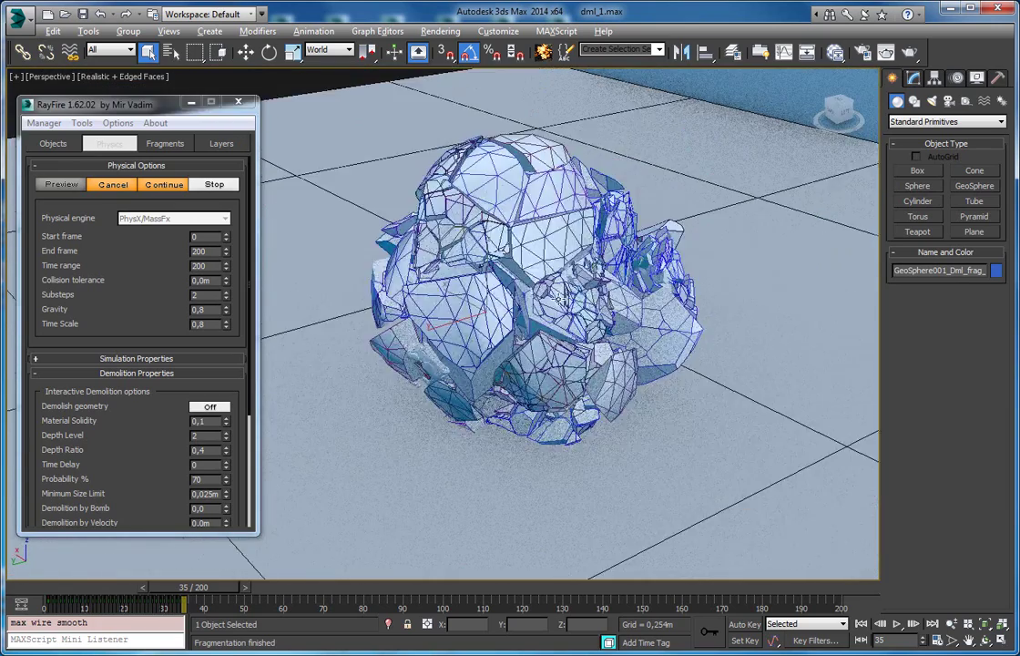
pyautogui.scroll(2, 566, 297)
# Step: Scrub between frames 32 and 35 to examine the rock's breakup, and zoom in on a selected fragment
pyautogui.moveTo(206, 587)
pyautogui.mouseDown()
pyautogui.moveTo(175, 590)
pyautogui.moveTo(195, 590)
pyautogui.mouseUp()
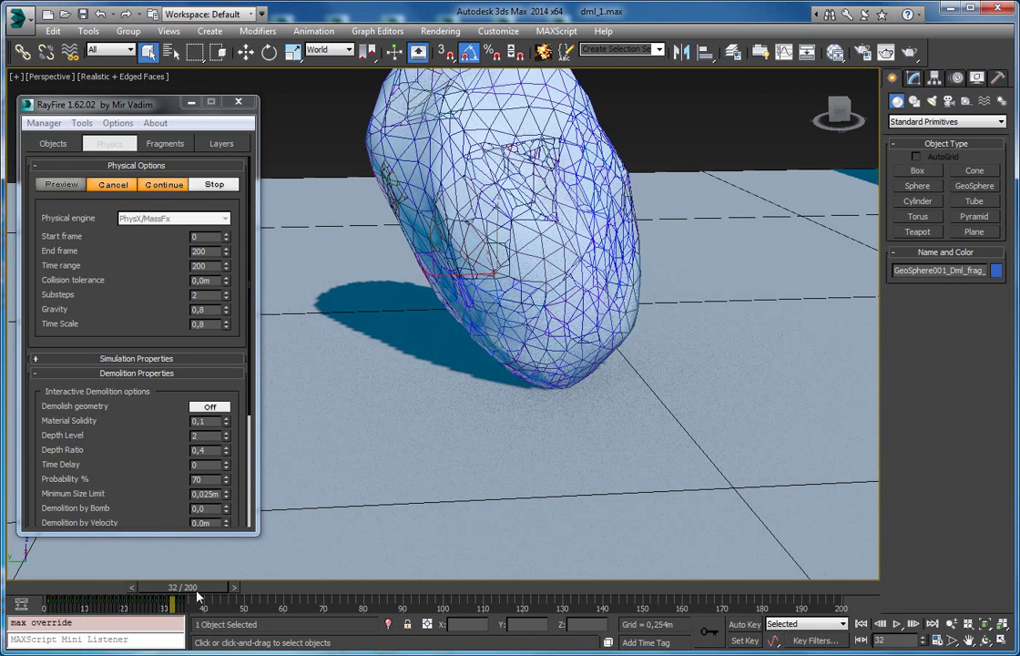
pyautogui.moveTo(206, 593); pyautogui.dragTo(218, 593)
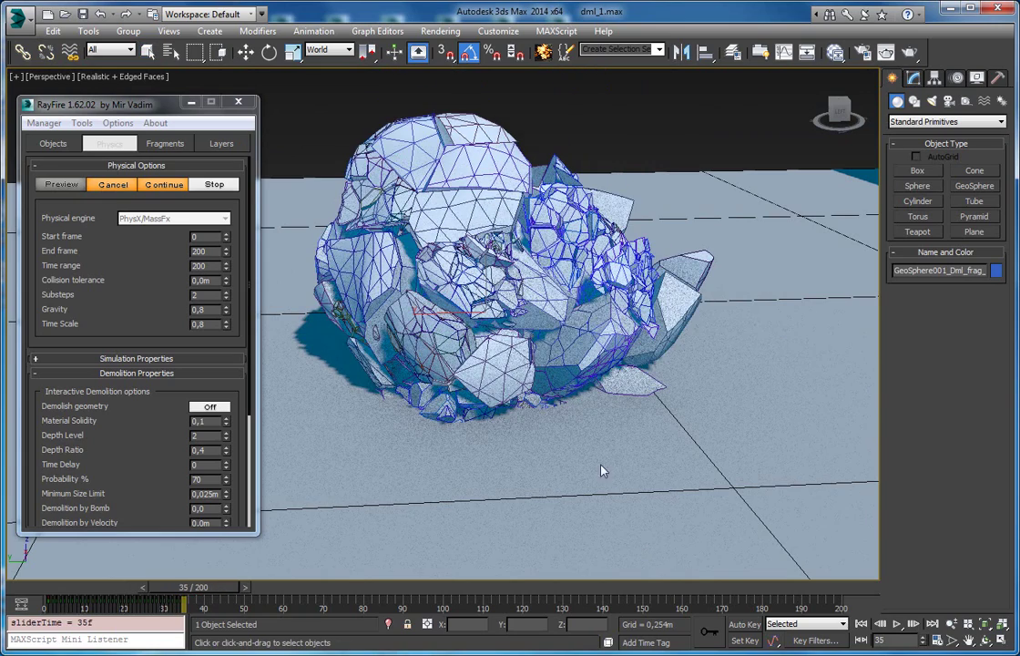
pyautogui.click(671, 315)
pyautogui.keyDown('alt'); pyautogui.moveTo(701, 317); pyautogui.dragTo(435, 267, button='middle'); pyautogui.keyUp('alt')
pyautogui.click(572, 344)
pyautogui.press('z')
# Step: Advance from frame 34 to 36 with edged faces hidden, and examine the second-level fragments with the edges shown again
pyautogui.moveTo(207, 589); pyautogui.dragTo(203, 589)
pyautogui.keyDown('alt'); pyautogui.moveTo(516, 396); pyautogui.dragTo(468, 326, button='middle'); pyautogui.keyUp('alt')
pyautogui.press('F4')
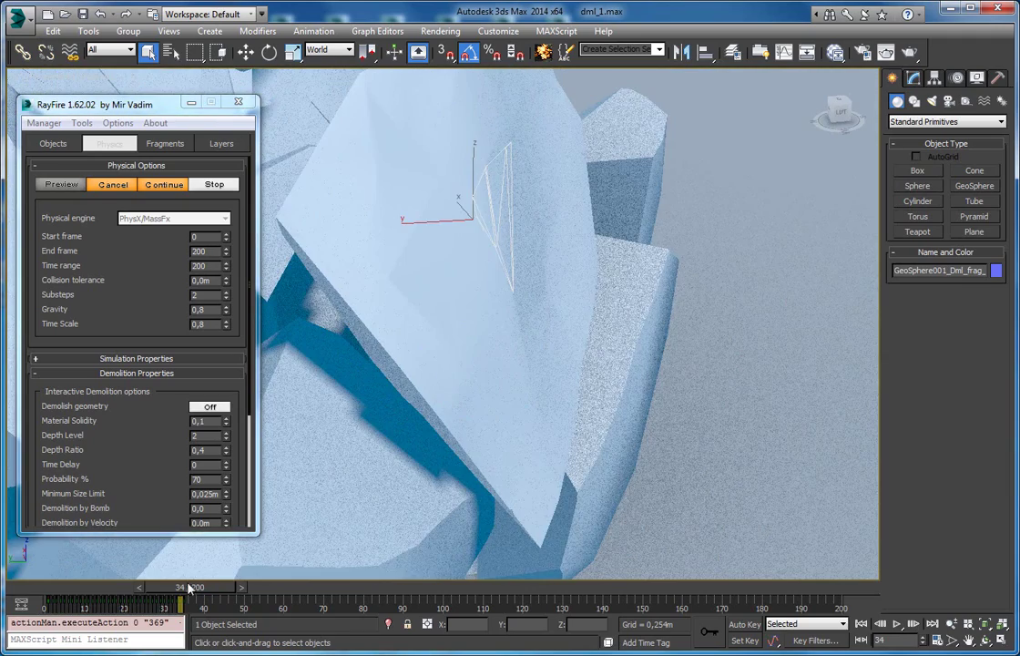
pyautogui.press('.')
pyautogui.press('.')
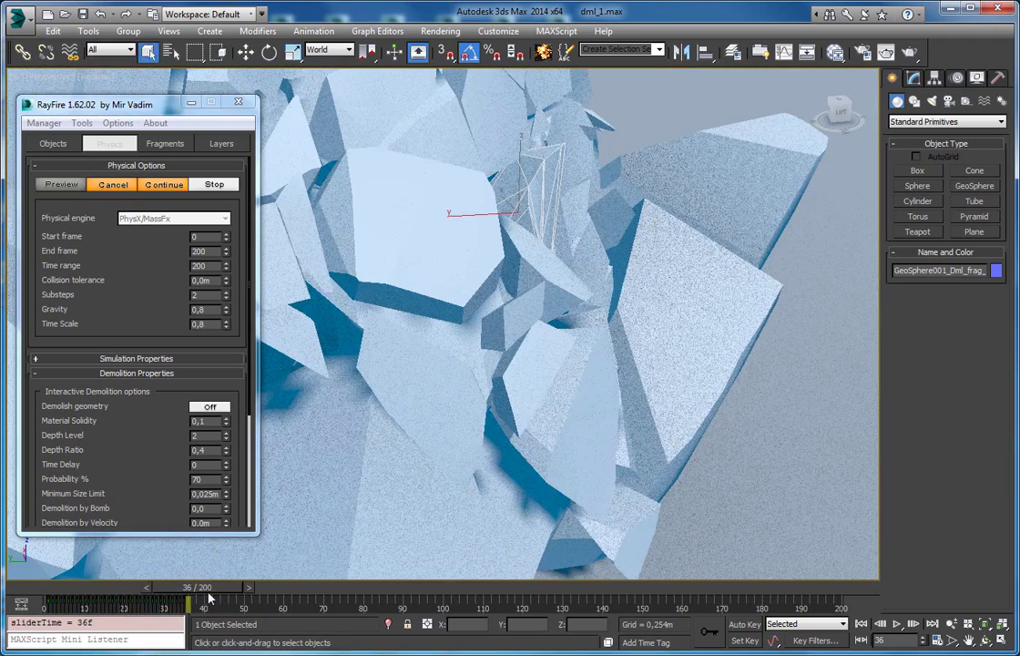
pyautogui.press('F4')
pyautogui.scroll(-4, 730, 214)
pyautogui.keyDown('alt'); pyautogui.moveTo(730, 213); pyautogui.dragTo(523, 221, button='middle'); pyautogui.keyUp('alt')
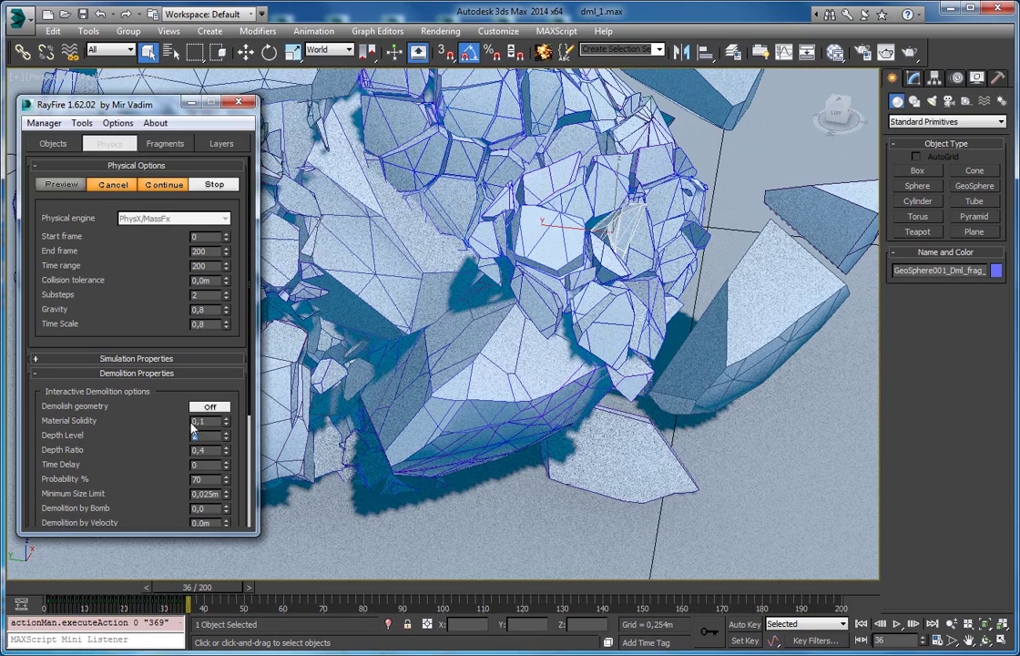
pyautogui.keyDown('alt'); pyautogui.moveTo(579, 207); pyautogui.dragTo(596, 268, button='middle'); pyautogui.keyUp('alt')
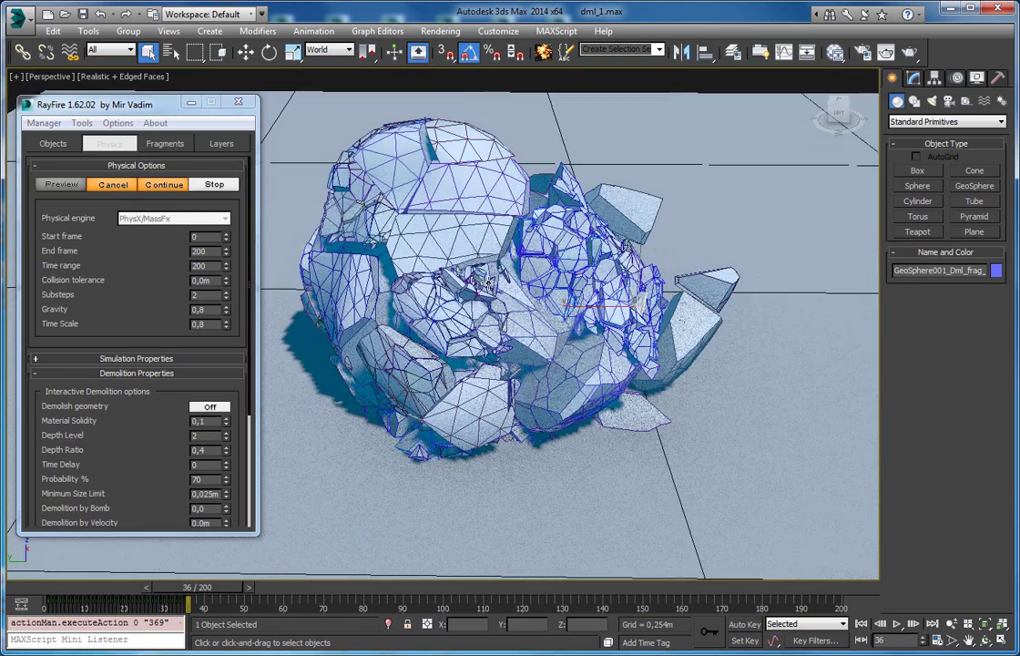
# Step: Continue the simulation with edged faces hidden, view the spreading rubble from above, and pause at frame 48
pyautogui.click(153, 189)
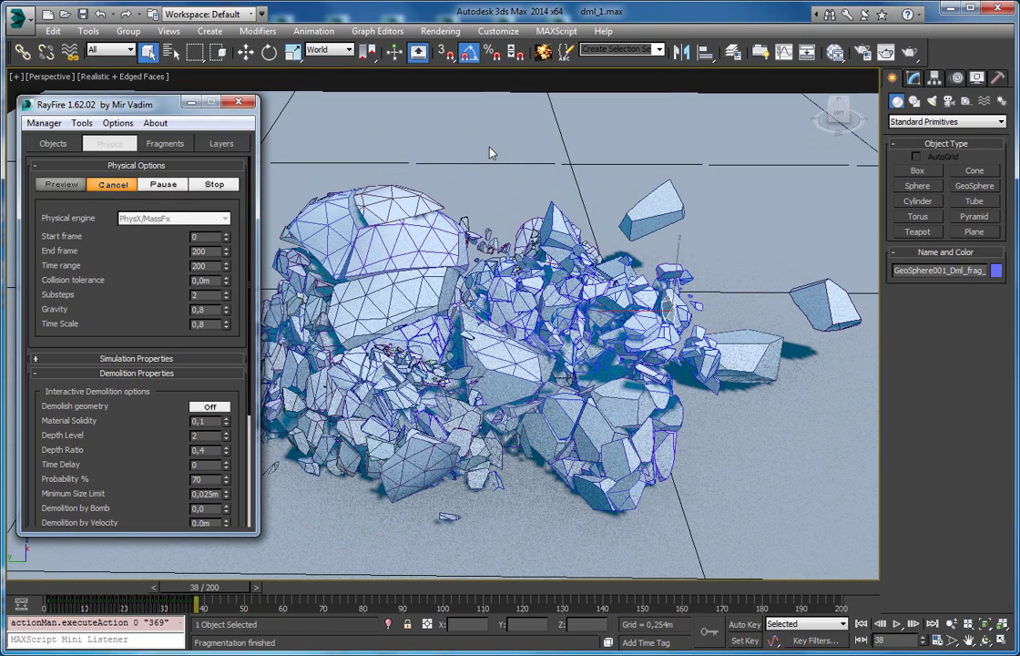
pyautogui.press('F4')
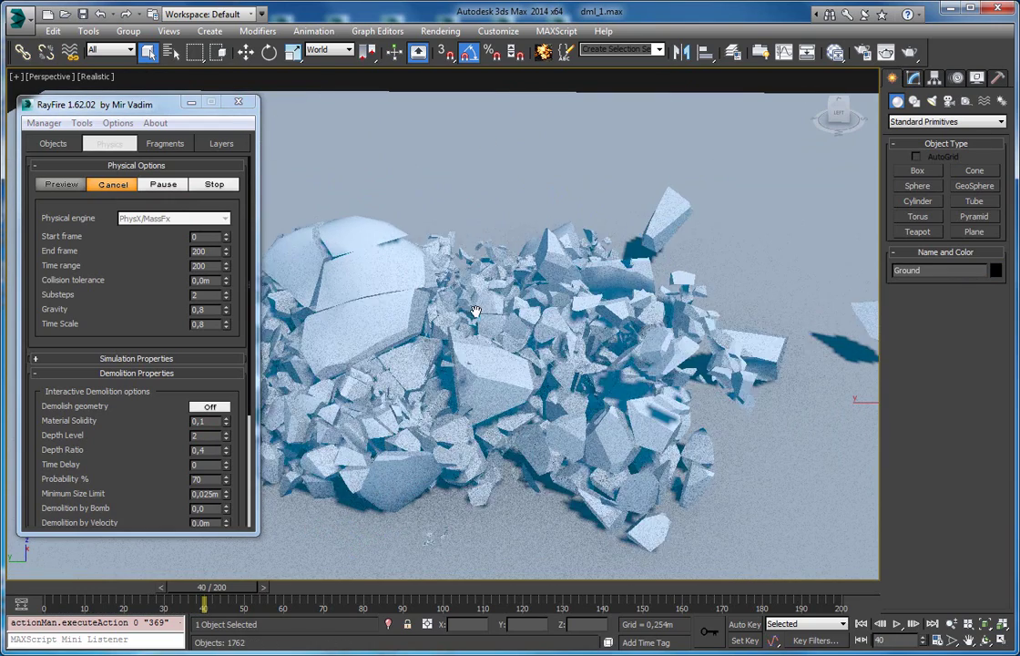
pyautogui.scroll(-3, 566, 248)
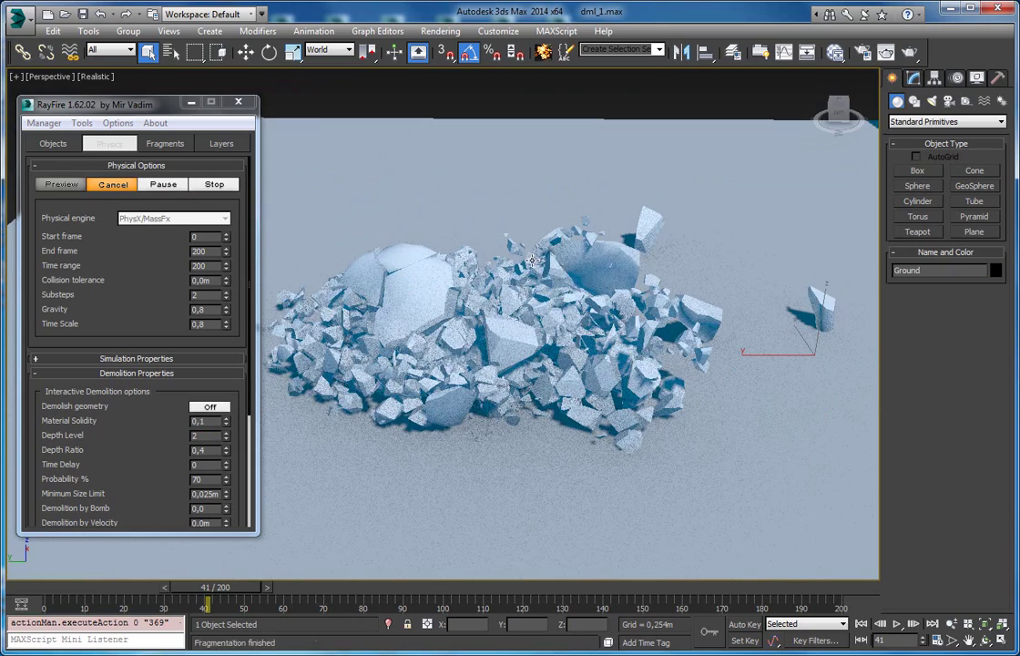
pyautogui.keyDown('alt'); pyautogui.moveTo(515, 316); pyautogui.dragTo(510, 371, button='middle'); pyautogui.keyUp('alt')
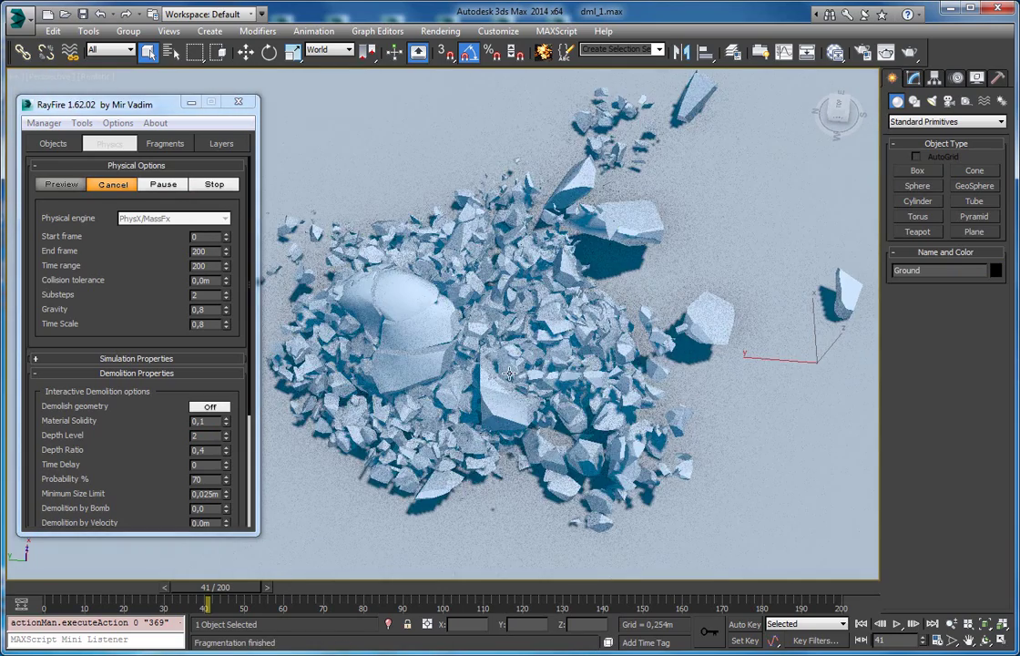
pyautogui.scroll(-5, 509, 371)
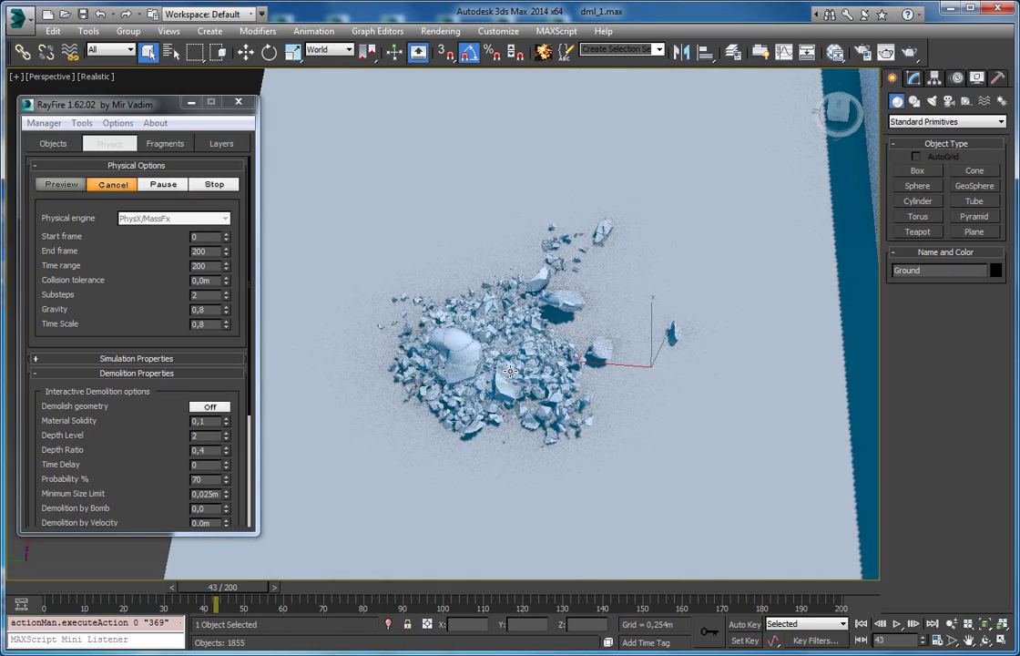
pyautogui.scroll(3, 508, 371)
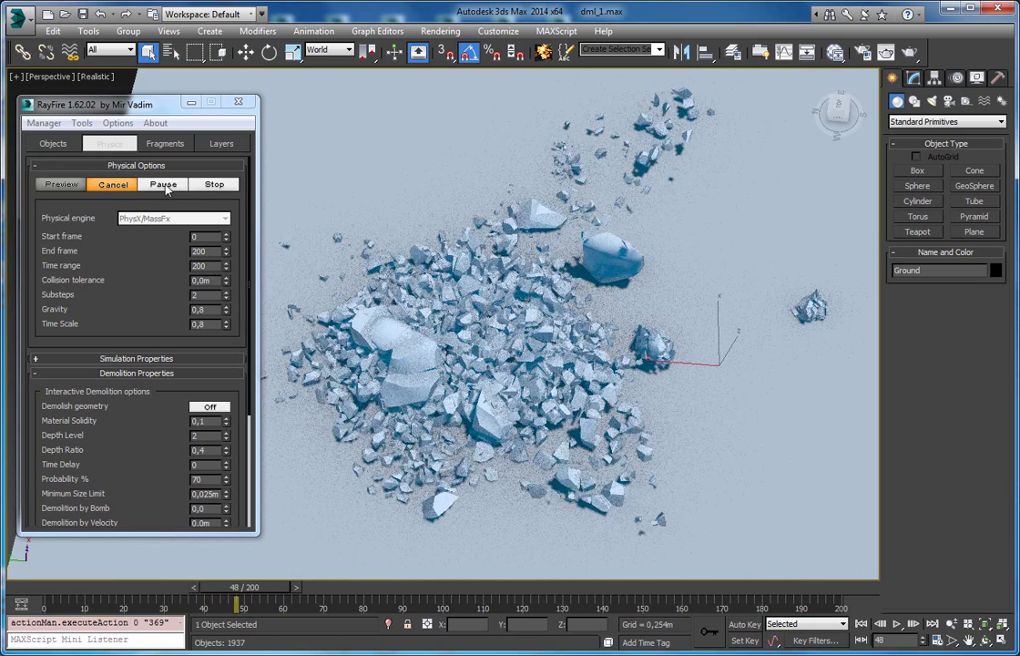
pyautogui.click(164, 184)
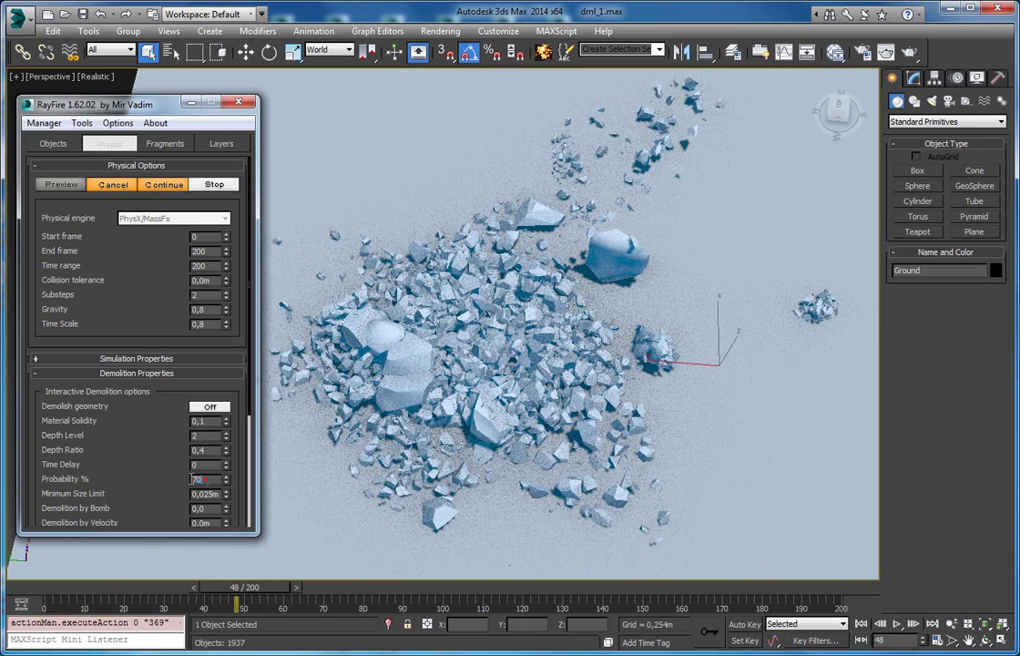
# Step: Return to frame 33 to view the first cracks in the rock, and open the demolition Probability value for editing
pyautogui.keyDown('alt'); pyautogui.moveTo(405, 269); pyautogui.dragTo(267, 437, button='middle'); pyautogui.keyUp('alt')
pyautogui.keyDown('alt'); pyautogui.moveTo(410, 286); pyautogui.dragTo(405, 326, button='middle'); pyautogui.keyUp('alt')
pyautogui.moveTo(254, 590); pyautogui.dragTo(201, 594)
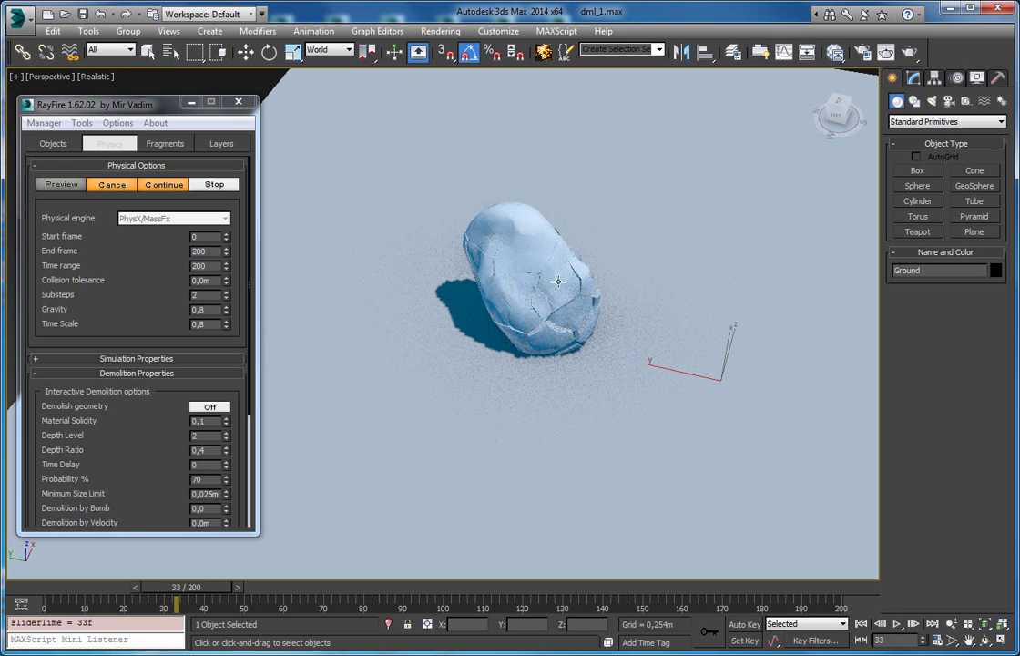
pyautogui.doubleClick(202, 480)
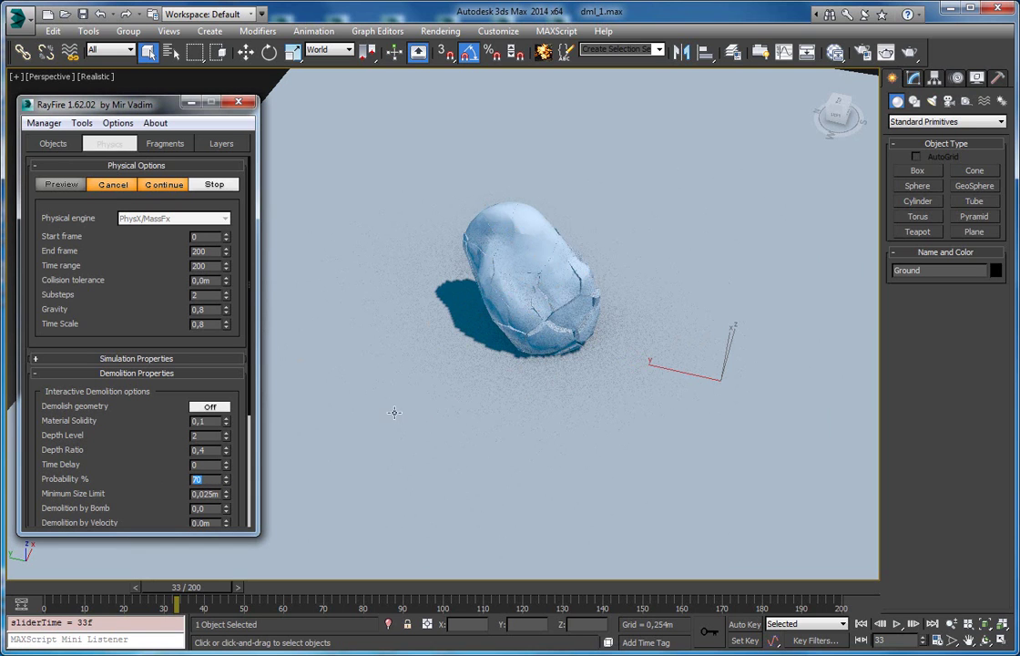
# Step: Cancel the paused simulation, and set Material Solidity to 0,2 and Probability to 15 %
pyautogui.click(105, 185)
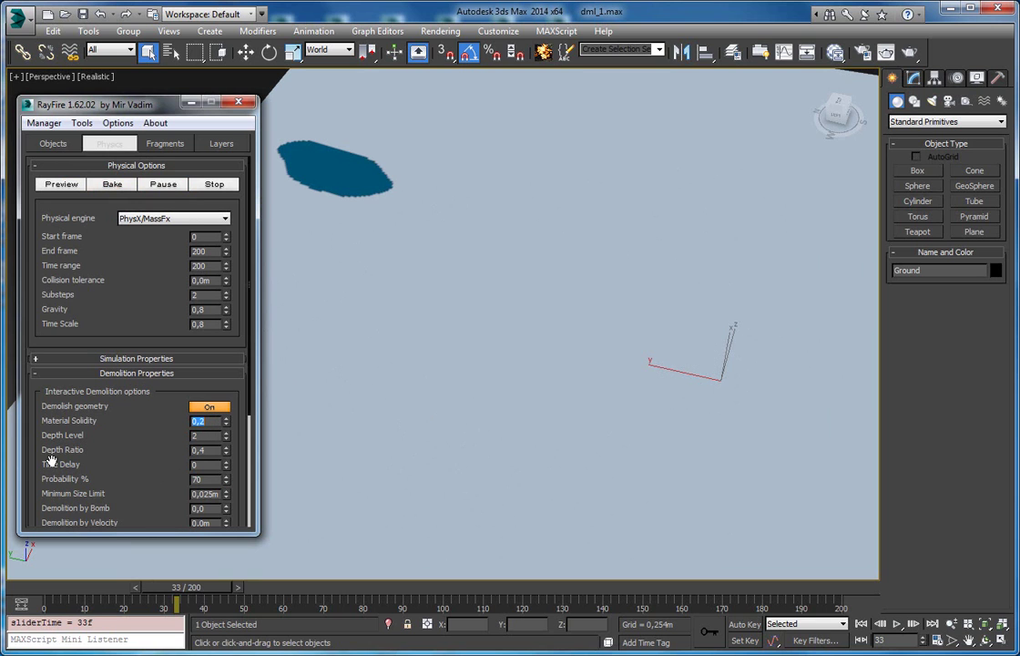
pyautogui.doubleClick(206, 480)
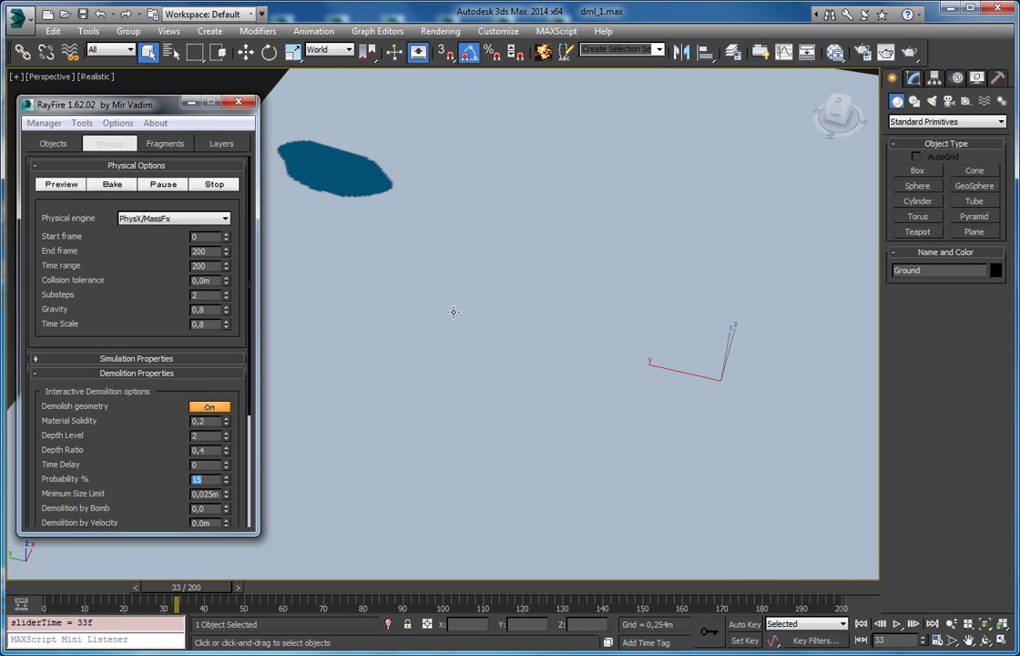
pyautogui.keyDown('alt'); pyautogui.moveTo(452, 311); pyautogui.dragTo(497, 365, button='middle'); pyautogui.keyUp('alt')
# Step: Bake the demolition with the reduced Probability, examine the scattered fragments up close, and cancel the simulation
pyautogui.click(108, 184)
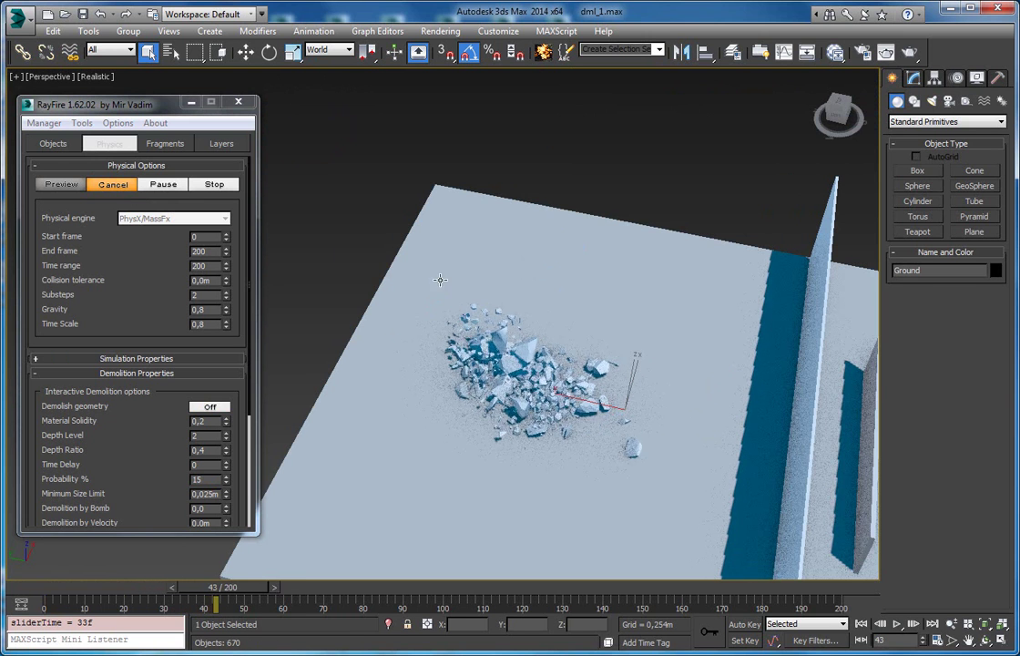
pyautogui.scroll(5, 501, 374)
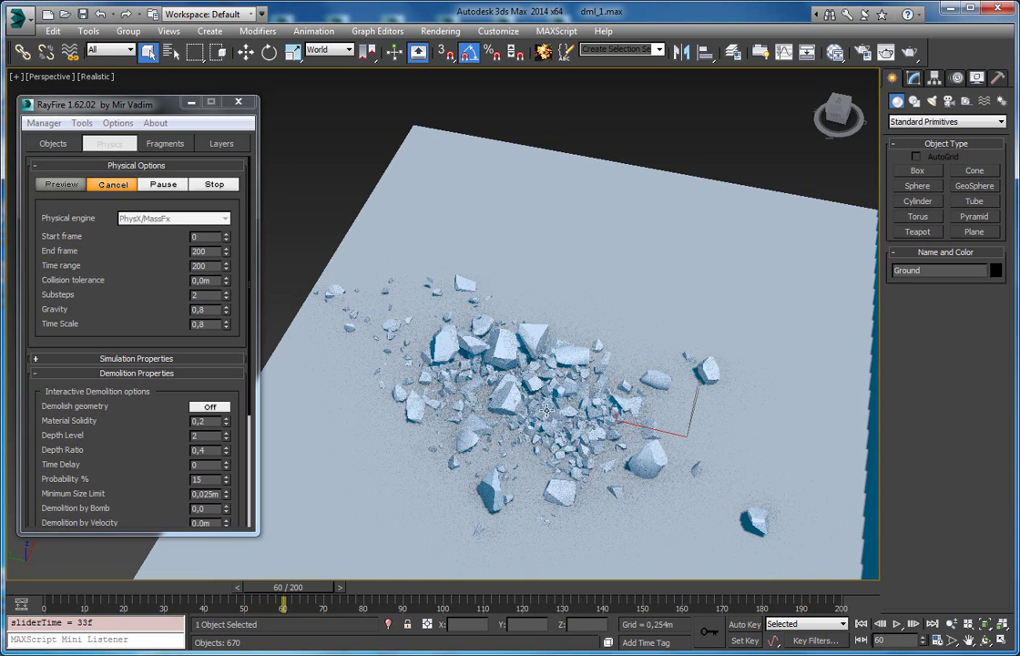
pyautogui.scroll(3, 588, 384)
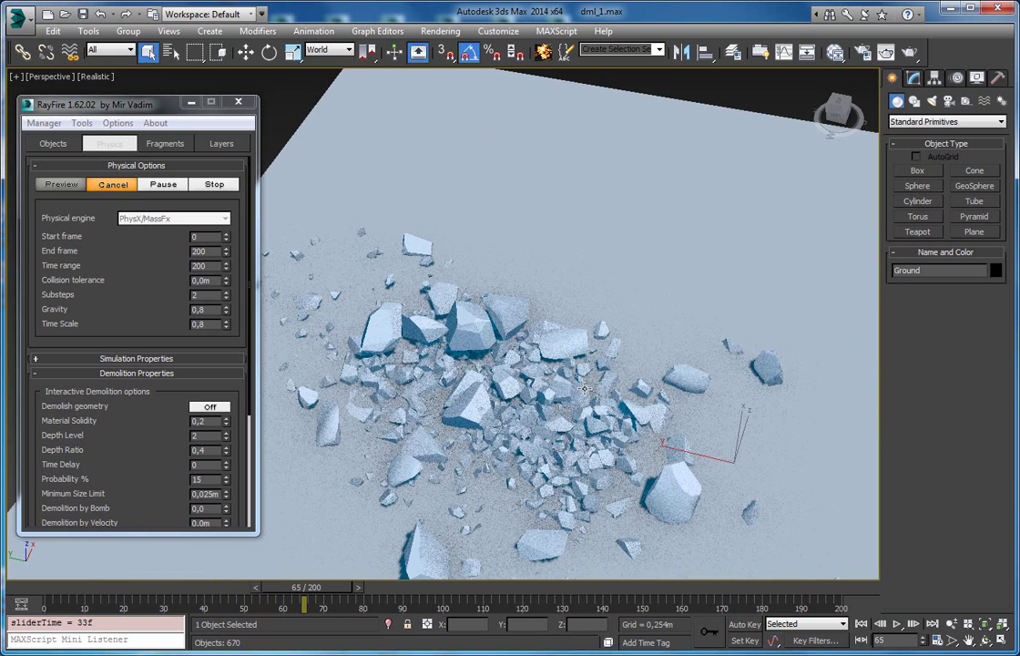
pyautogui.click(113, 185)
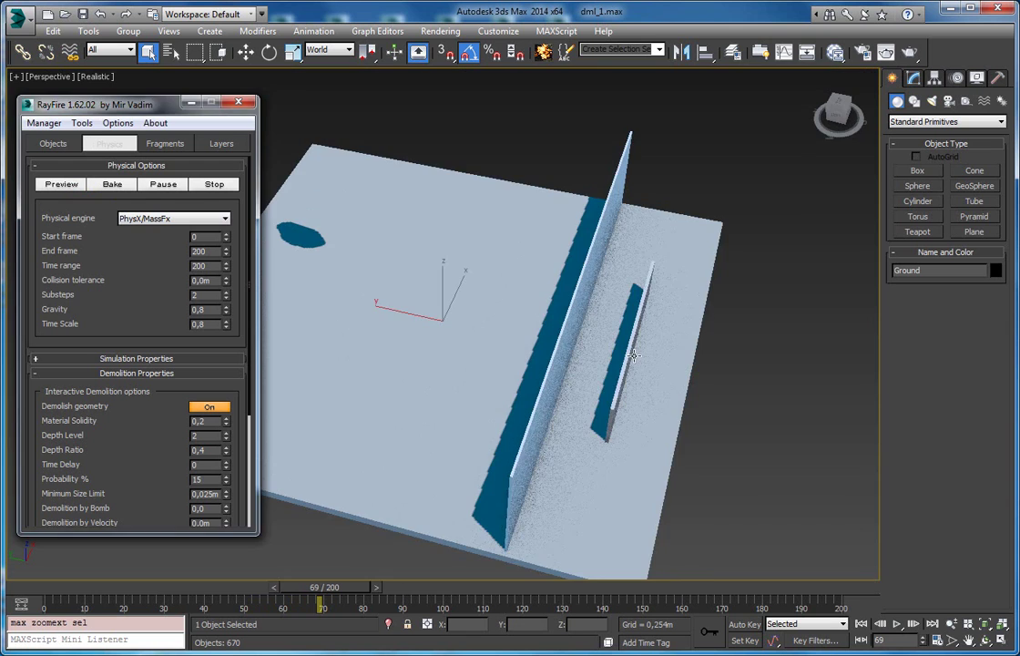
# Step: Set the interactive demolition Probability to 8 %
pyautogui.press('z')
pyautogui.scroll(4, 414, 305)
pyautogui.doubleClick(214, 479)
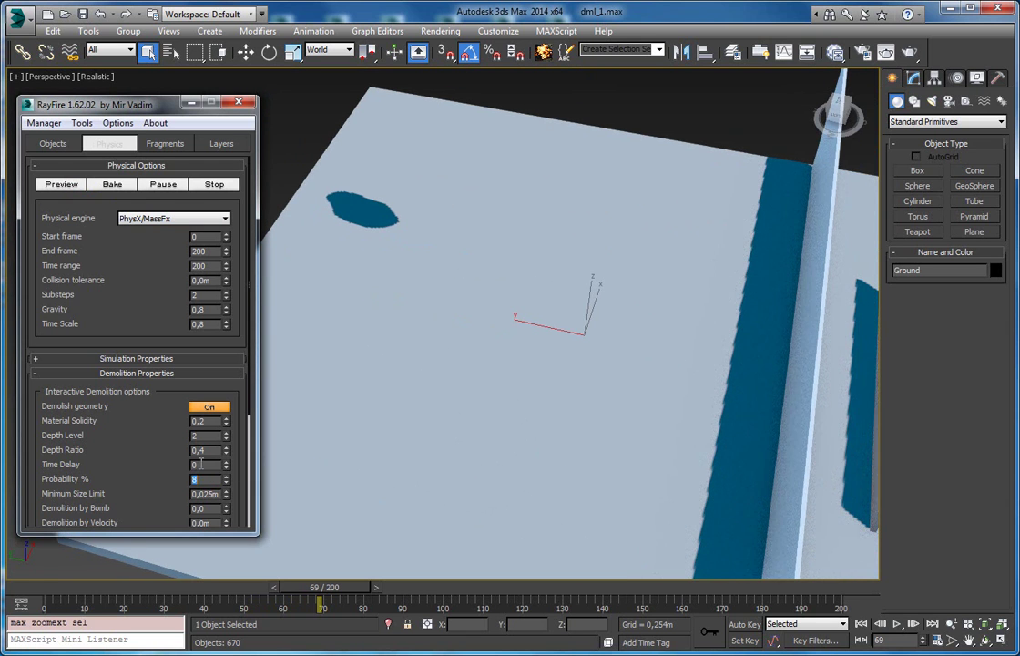
# Step: Bake the demolition at 8 % Probability, examine the mix of large and small fragments, and cancel the simulation
pyautogui.click(112, 184)
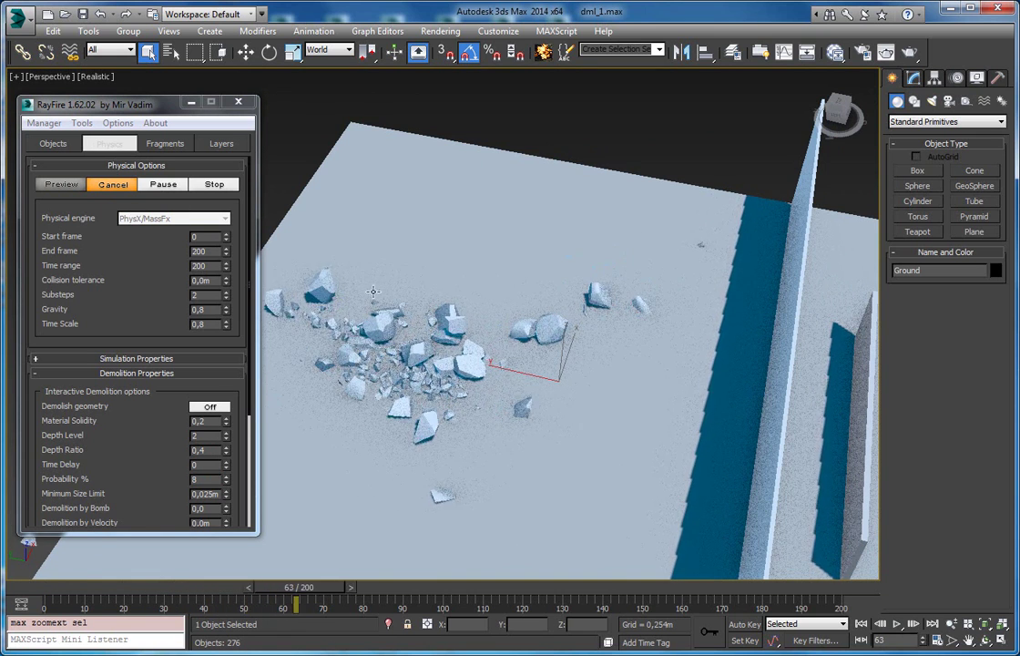
pyautogui.scroll(2, 465, 277)
pyautogui.scroll(3, 528, 284)
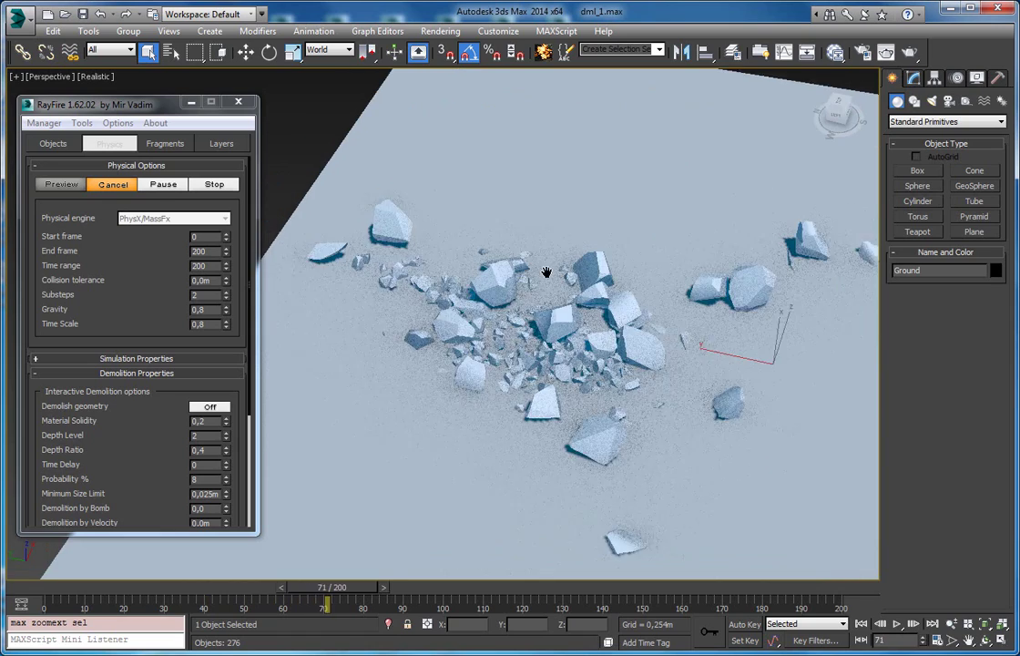
pyautogui.scroll(3, 550, 273)
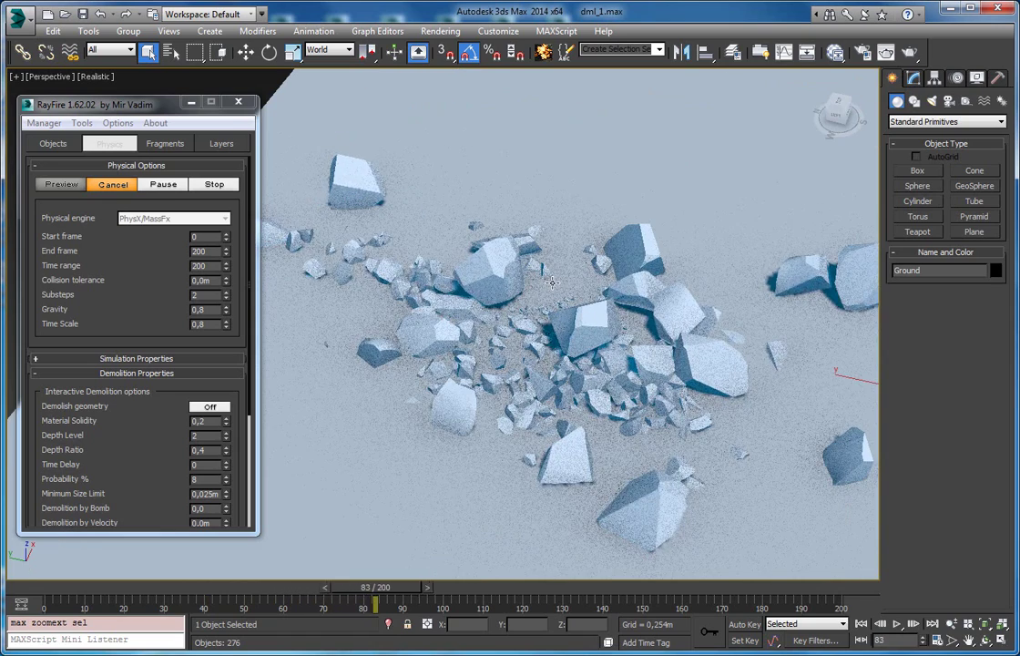
pyautogui.click(109, 186)
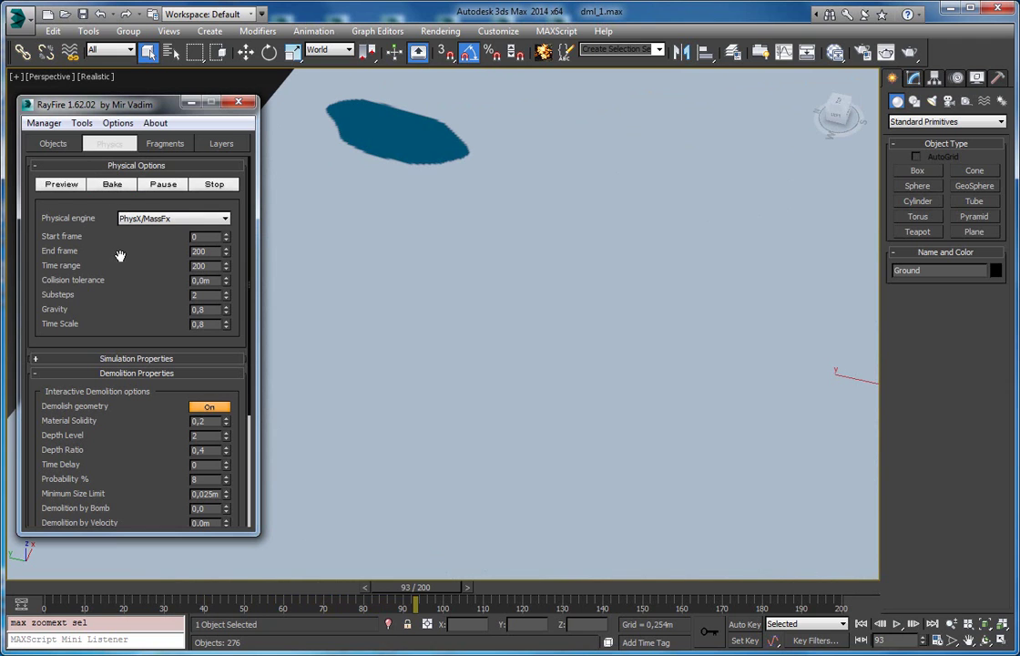
# Step: Set the secondary fragmentation Tesselation to 1 and return to the physics settings
pyautogui.click(165, 145)
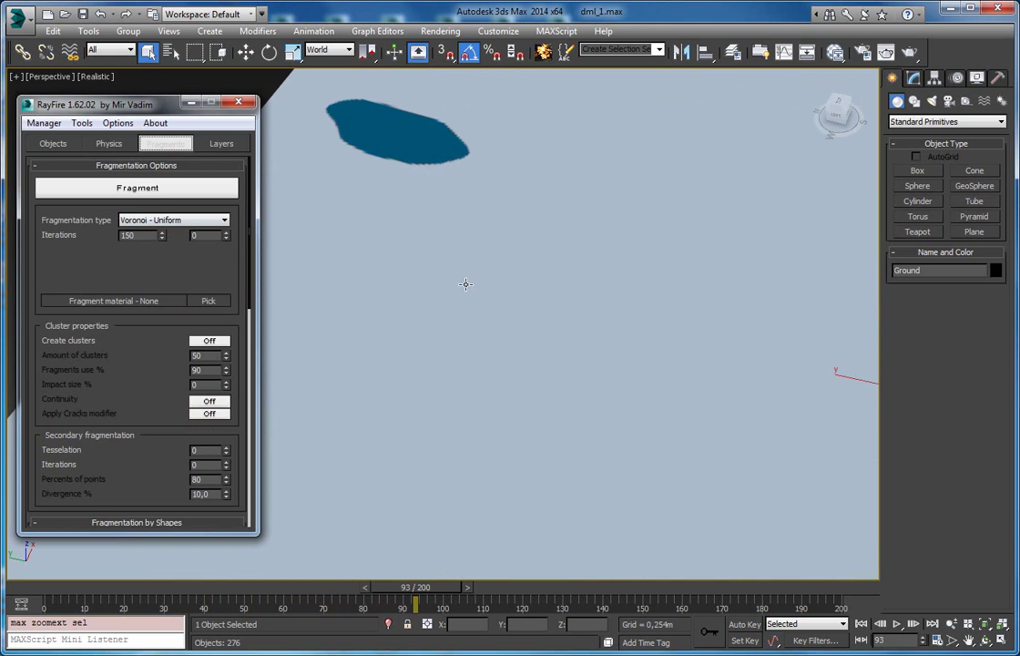
pyautogui.keyDown('alt'); pyautogui.moveTo(537, 234); pyautogui.dragTo(498, 361, button='middle'); pyautogui.keyUp('alt')
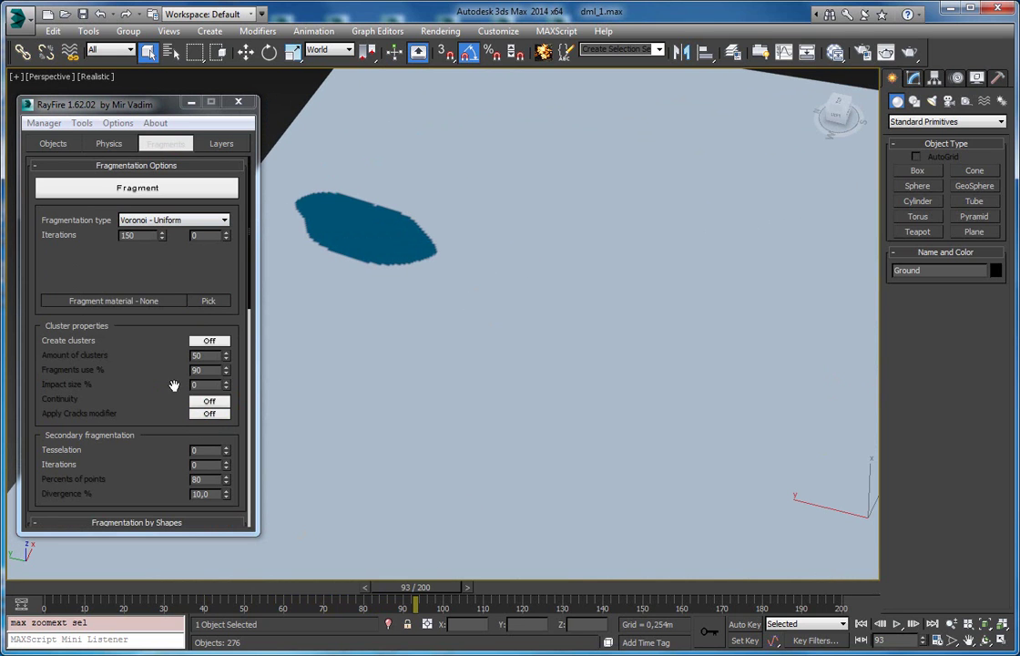
pyautogui.click(226, 447)
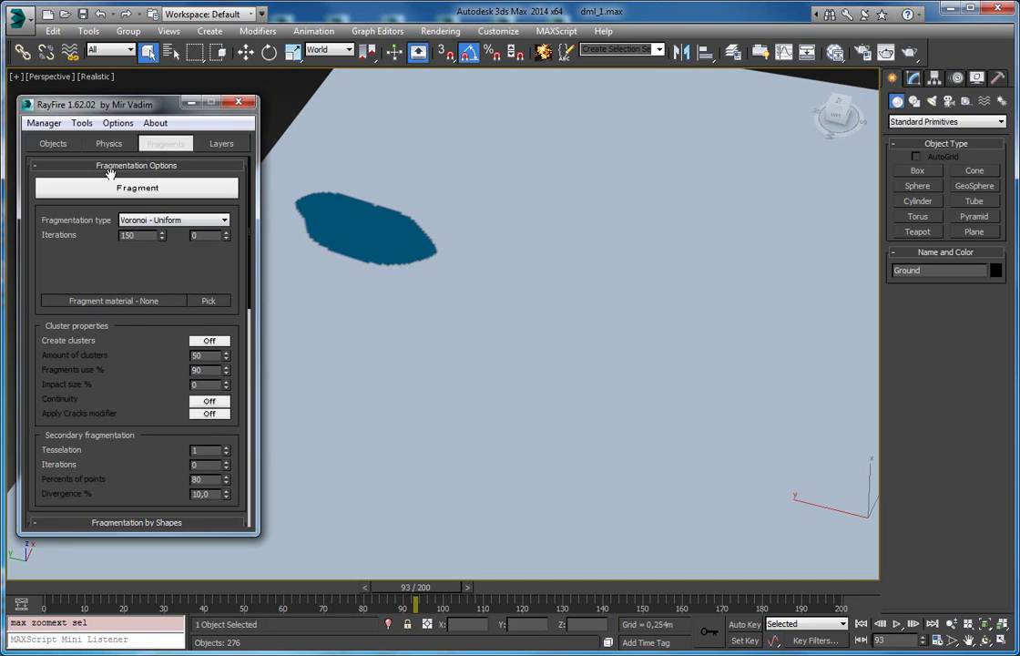
pyautogui.doubleClick(201, 450)
pyautogui.click(108, 143)
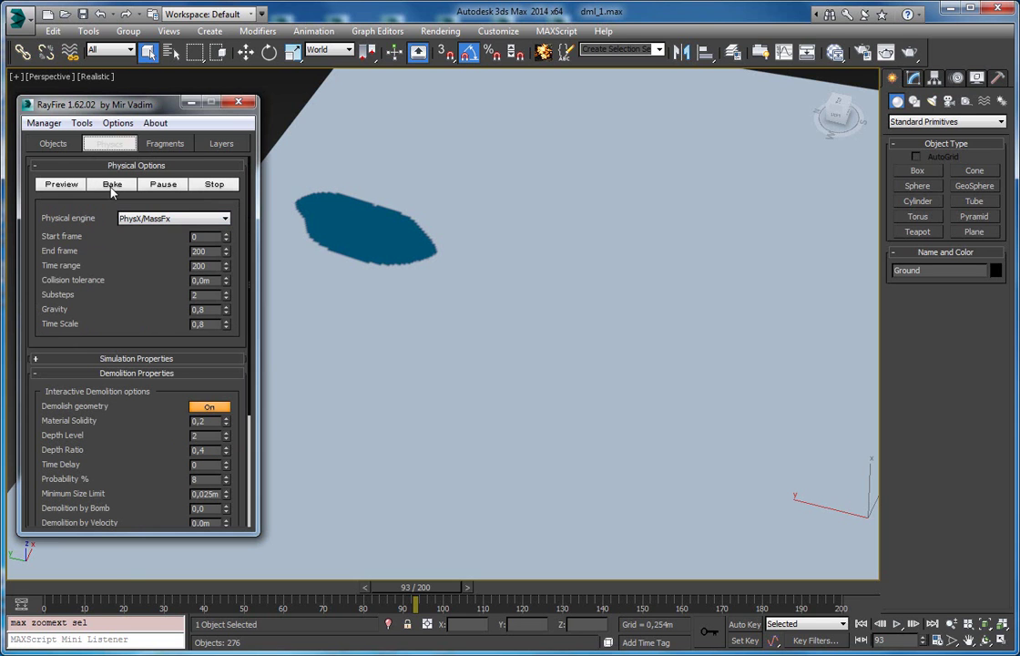
# Step: Bake the demolition with tessellated fragments, examine the rubble, stop the simulation, and go to frame 92
pyautogui.click(113, 184)
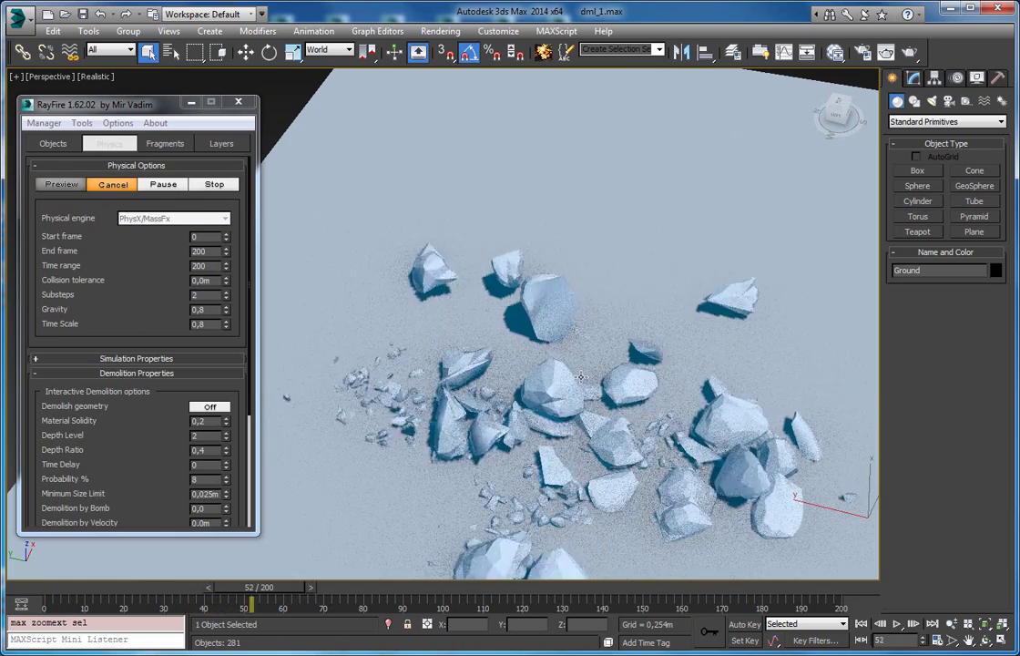
pyautogui.moveTo(580, 376); pyautogui.dragTo(521, 195, button='middle')
pyautogui.scroll(6, 510, 219)
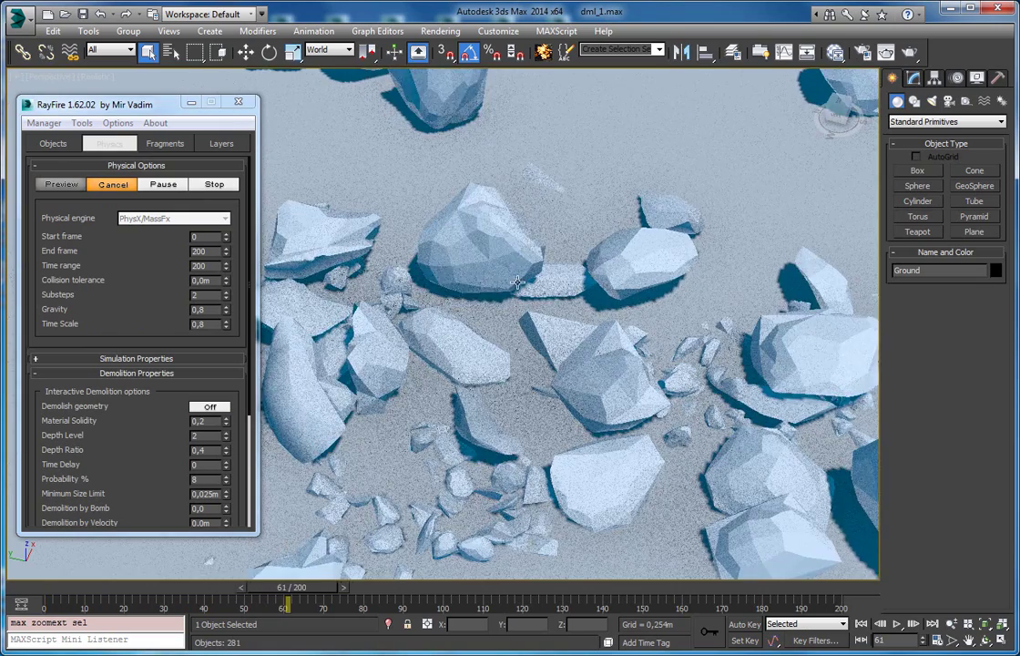
pyautogui.scroll(-8, 505, 278)
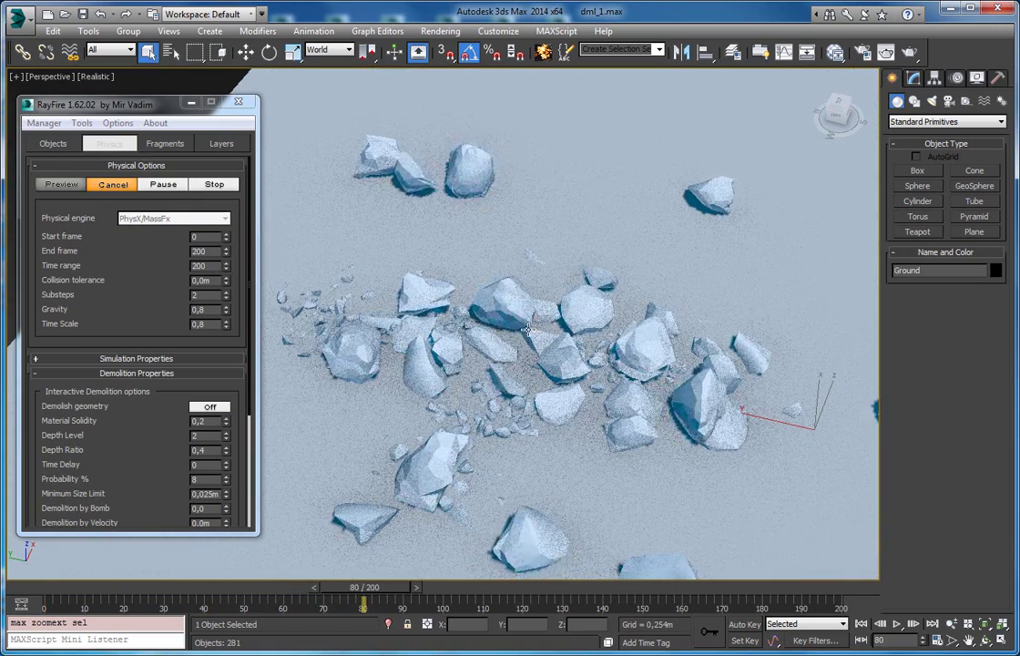
pyautogui.click(215, 186)
pyautogui.moveTo(414, 587)
pyautogui.mouseDown()
pyautogui.moveTo(207, 586)
pyautogui.moveTo(218, 607)
pyautogui.moveTo(409, 608)
pyautogui.mouseUp()
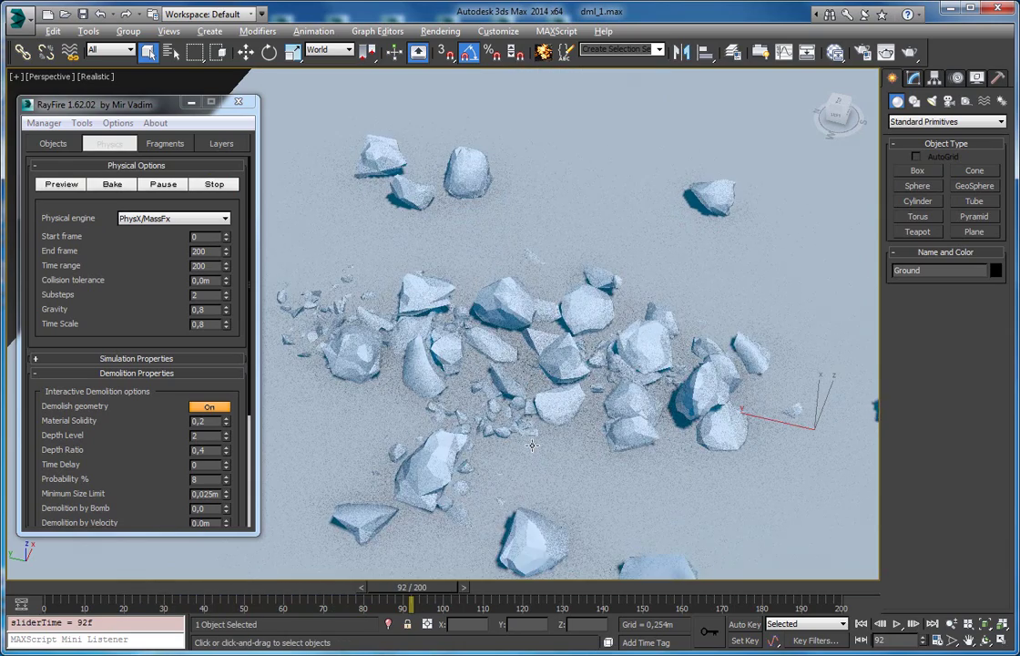
# Step: Examine the tessellated fragments up close around a selected piece, collapse the physics settings, and scrub back through the breakup
pyautogui.click(499, 393)
pyautogui.press('z')
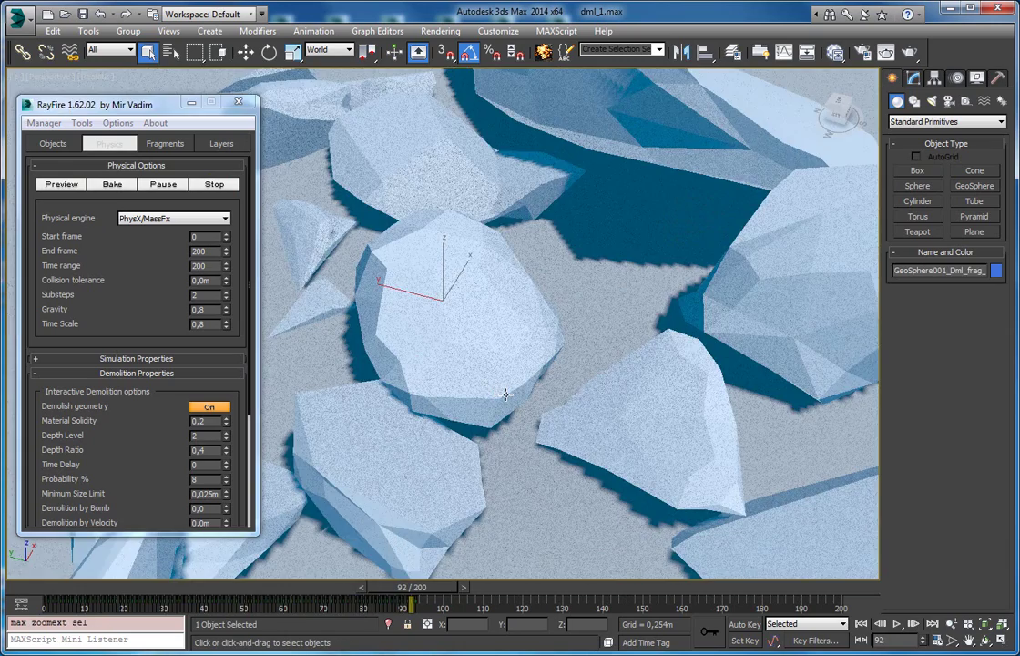
pyautogui.keyDown('alt'); pyautogui.moveTo(500, 401); pyautogui.dragTo(795, 525, button='middle'); pyautogui.keyUp('alt')
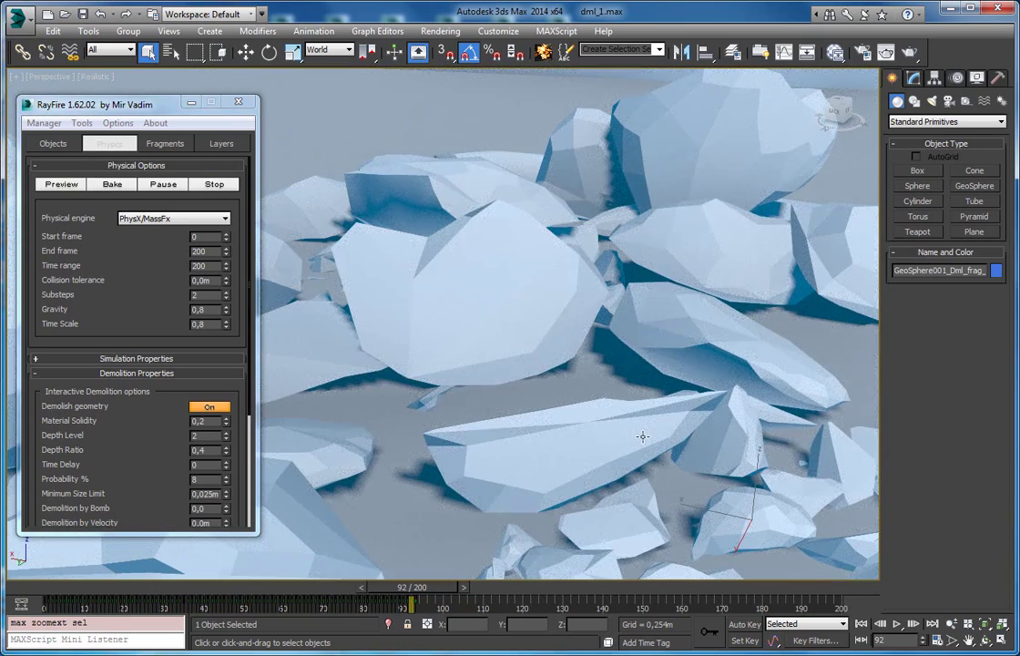
pyautogui.scroll(-6, 642, 436)
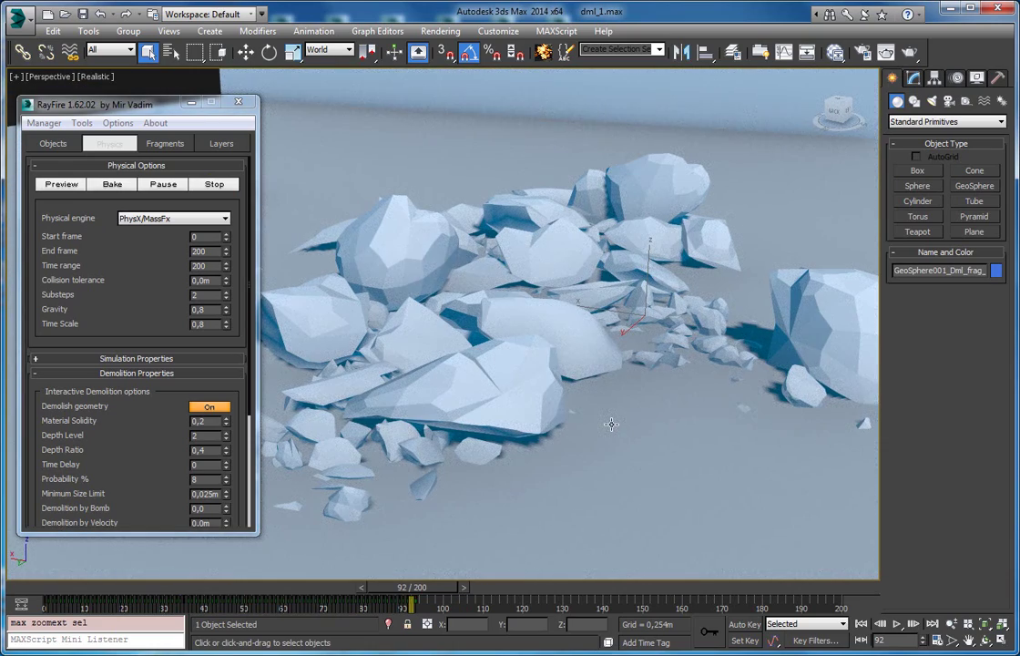
pyautogui.click(109, 142)
pyautogui.scroll(-5, 396, 325)
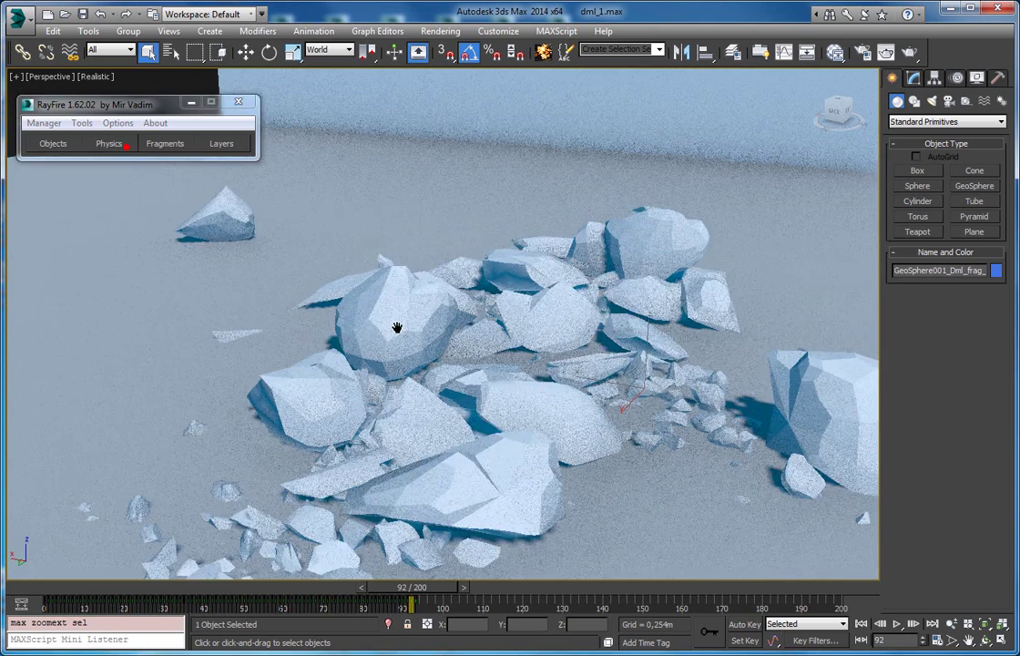
pyautogui.moveTo(419, 598); pyautogui.dragTo(325, 601)
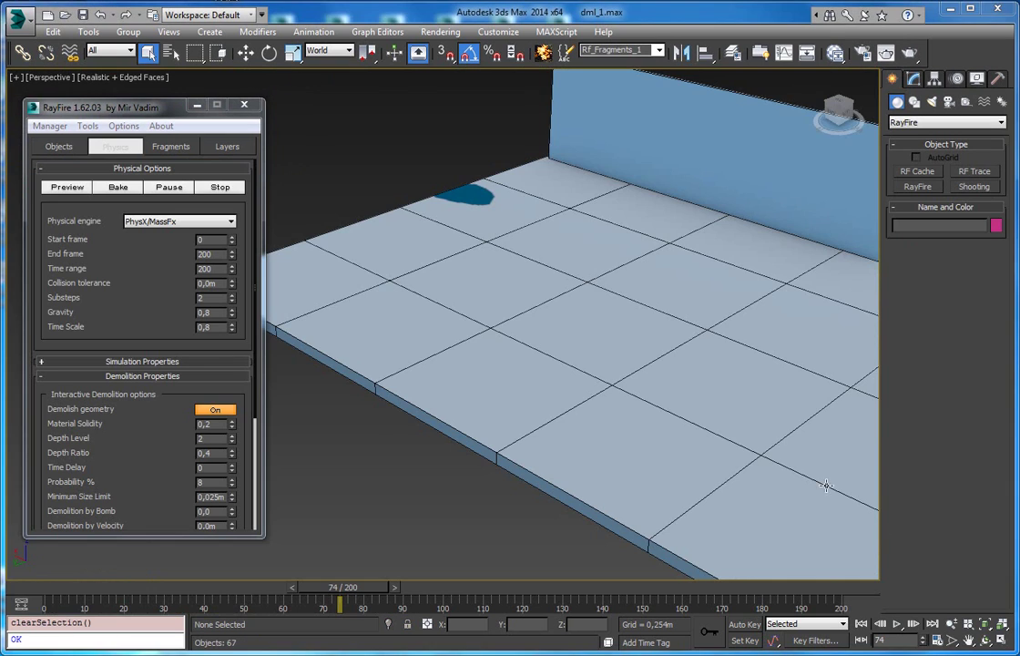
# Step: Review the demolition Depth Ratio and the Iterations value of the Voronoi - Uniform fragmentation type
pyautogui.moveTo(653, 330); pyautogui.dragTo(558, 373, button='middle')
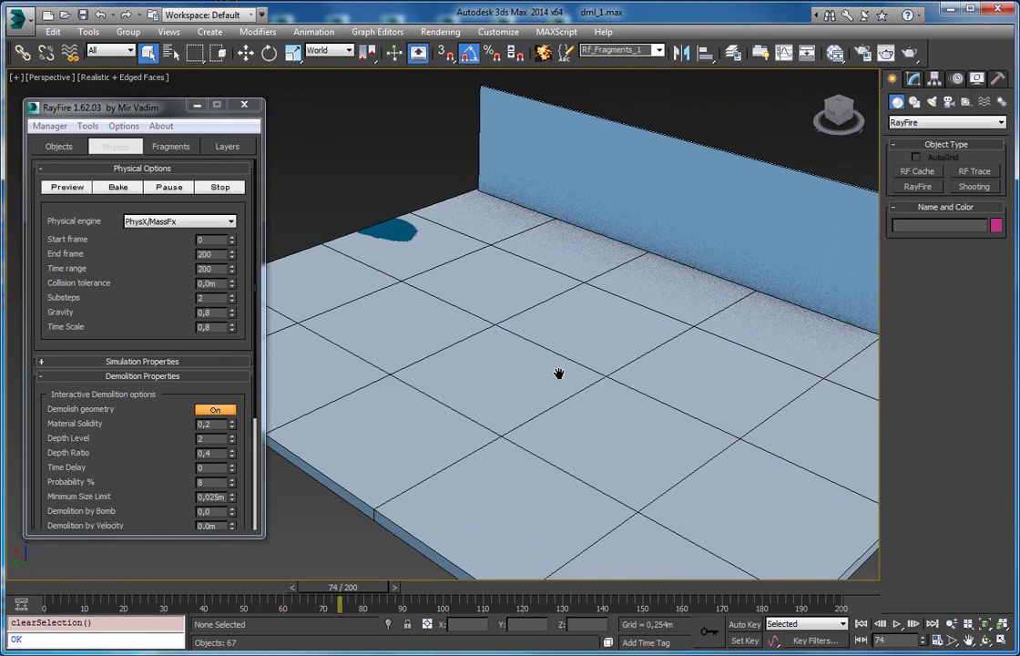
pyautogui.doubleClick(198, 453)
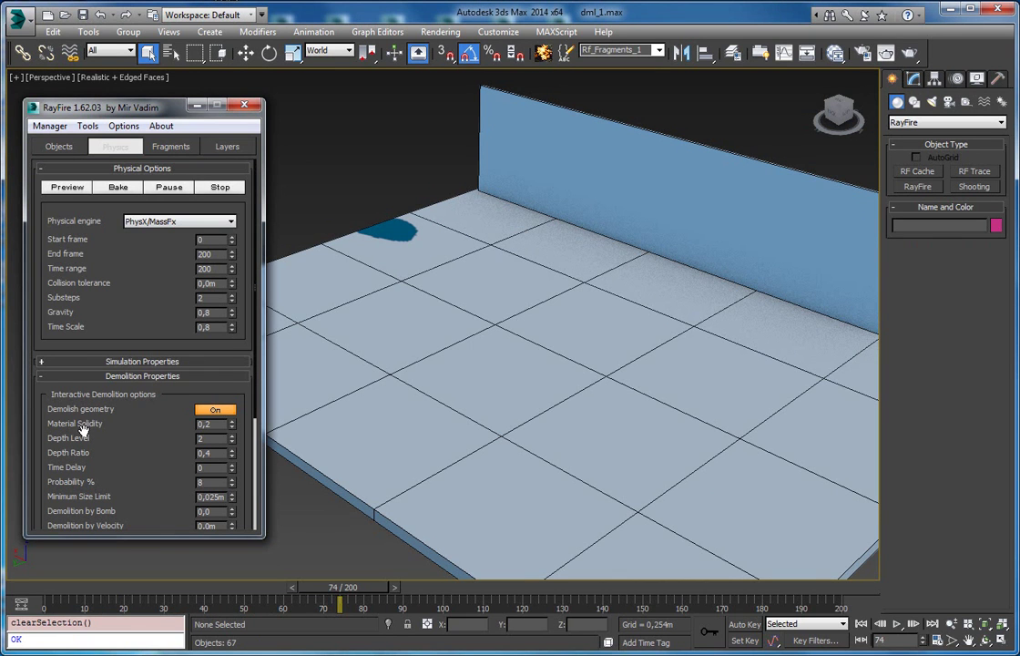
pyautogui.click(171, 147)
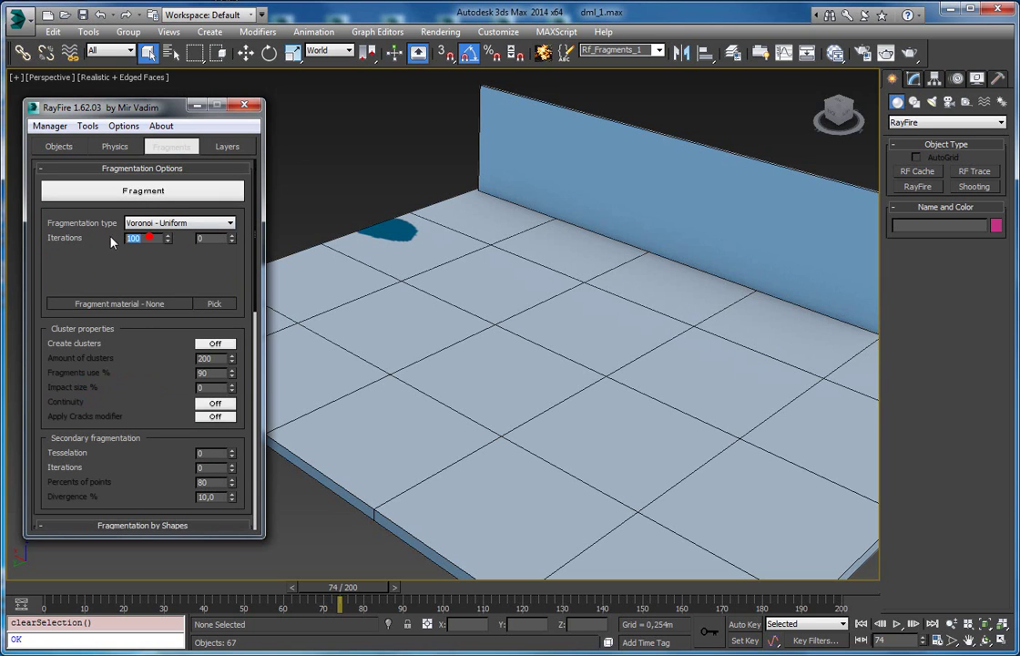
pyautogui.doubleClick(151, 236)
pyautogui.moveTo(428, 250); pyautogui.dragTo(396, 275, button='middle')
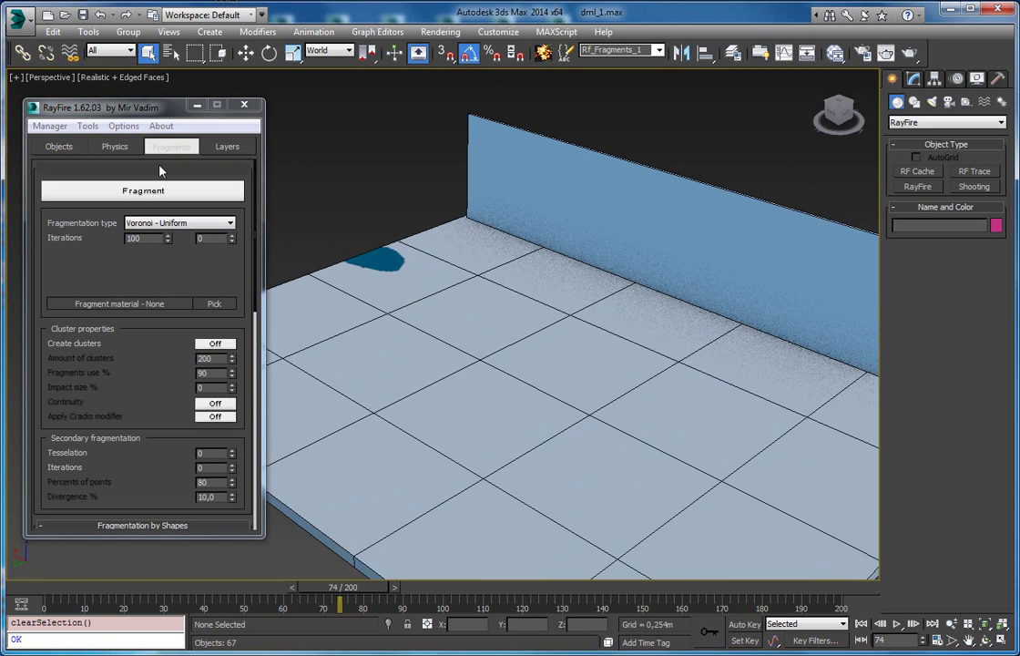
pyautogui.click(113, 146)
# Step: Set the demolition Depth Ratio to 0,1 and Probability to 100 %
pyautogui.scroll(-2, 169, 463)
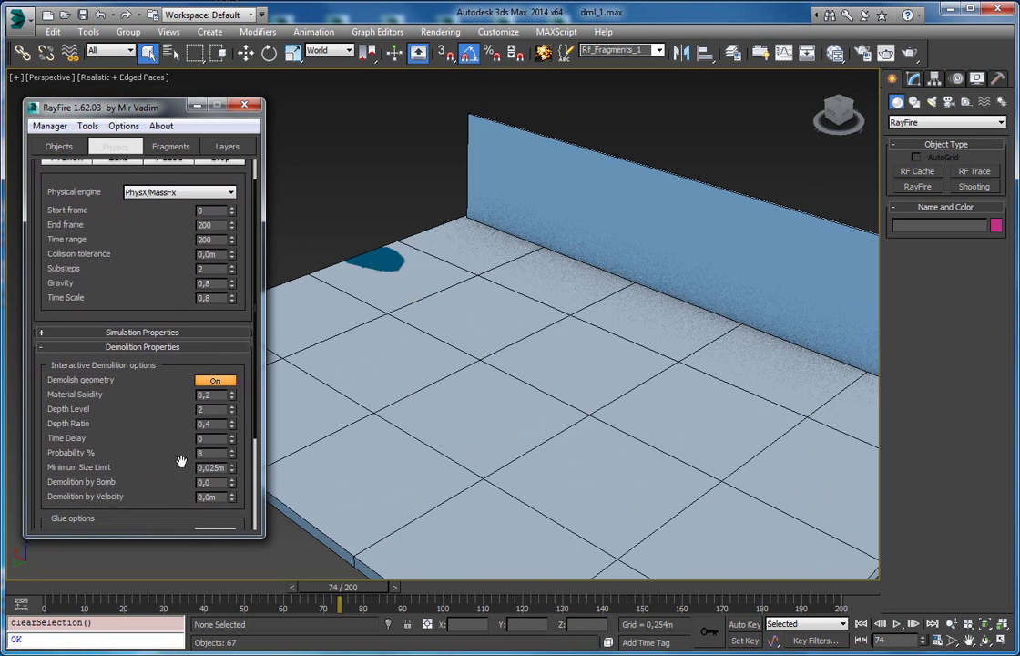
pyautogui.doubleClick(212, 422)
pyautogui.click(214, 423)
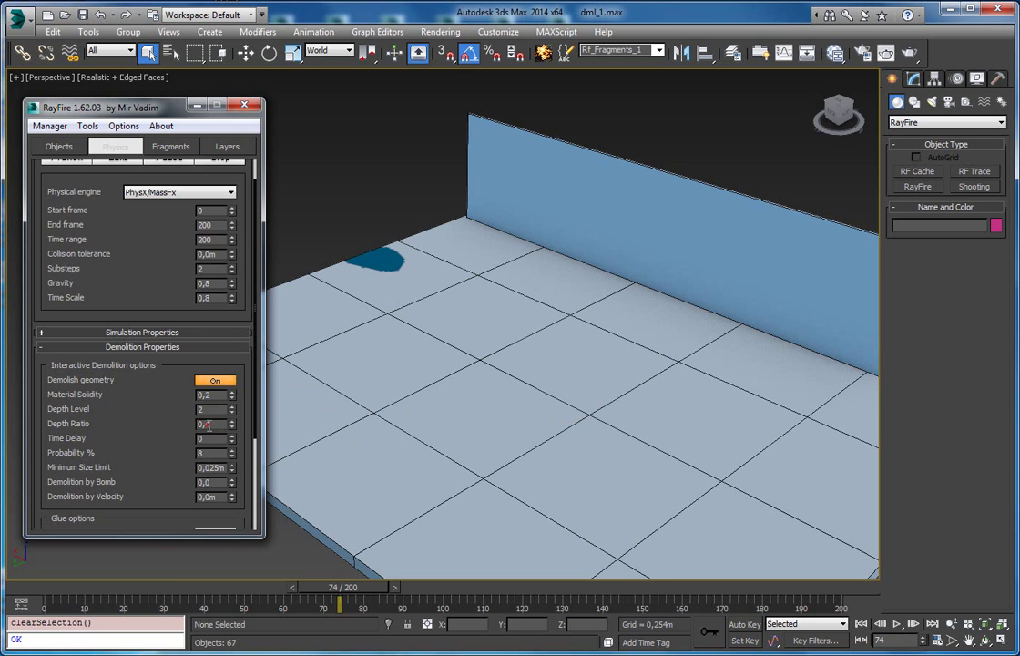
pyautogui.moveTo(179, 450); pyautogui.dragTo(174, 420)
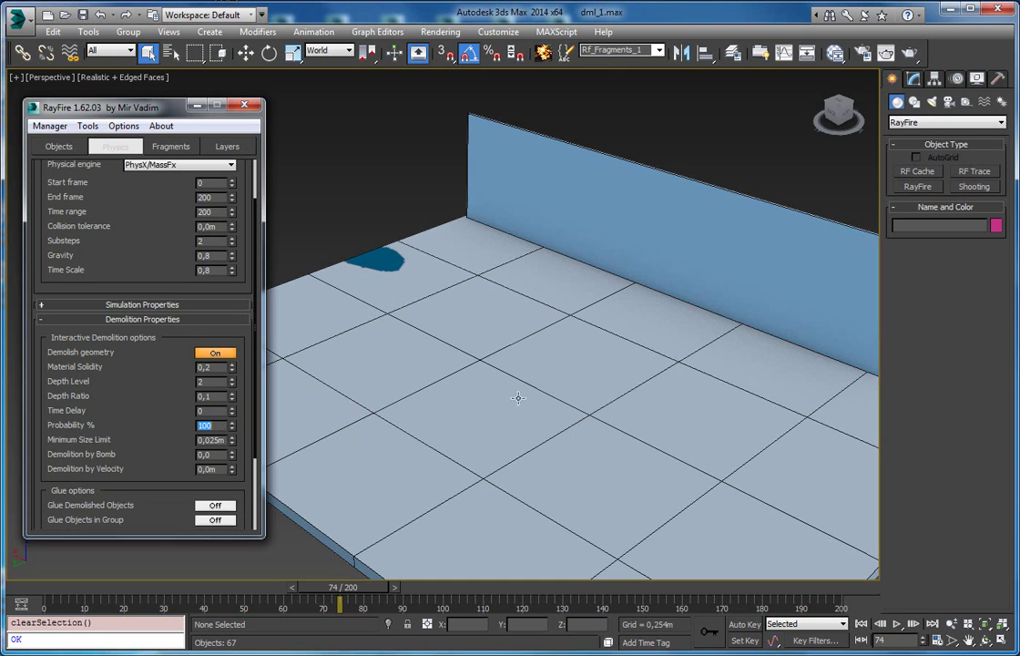
pyautogui.moveTo(118, 459); pyautogui.dragTo(118, 516)
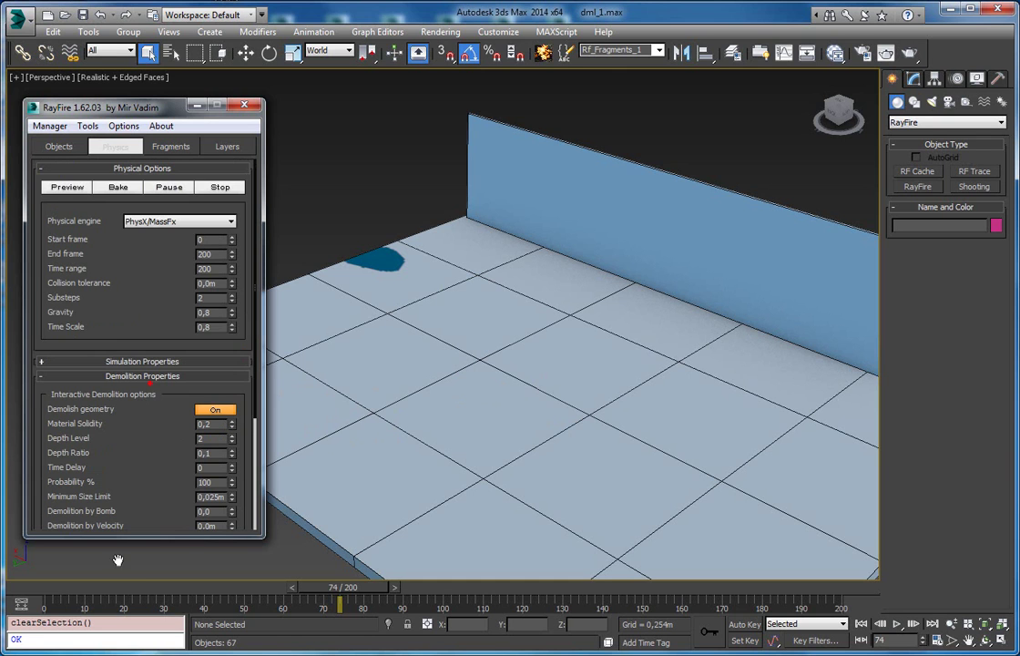
# Step: Bake the demolition with the lower Depth Ratio, examine the fragments up close, and stop the simulation
pyautogui.click(117, 187)
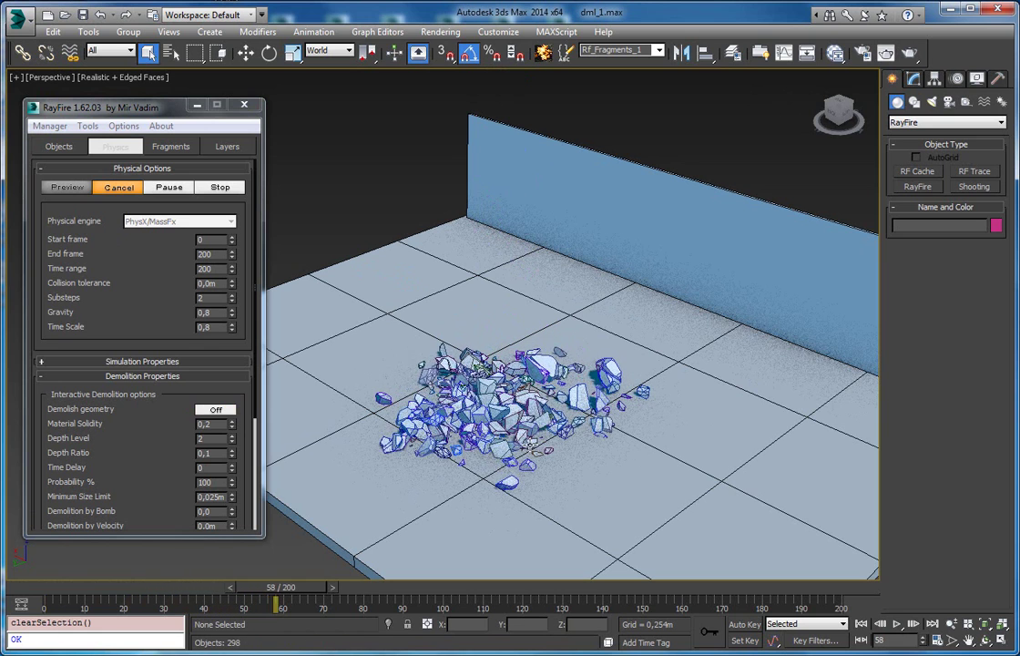
pyautogui.scroll(10, 562, 359)
pyautogui.moveTo(537, 371); pyautogui.dragTo(601, 378, button='middle')
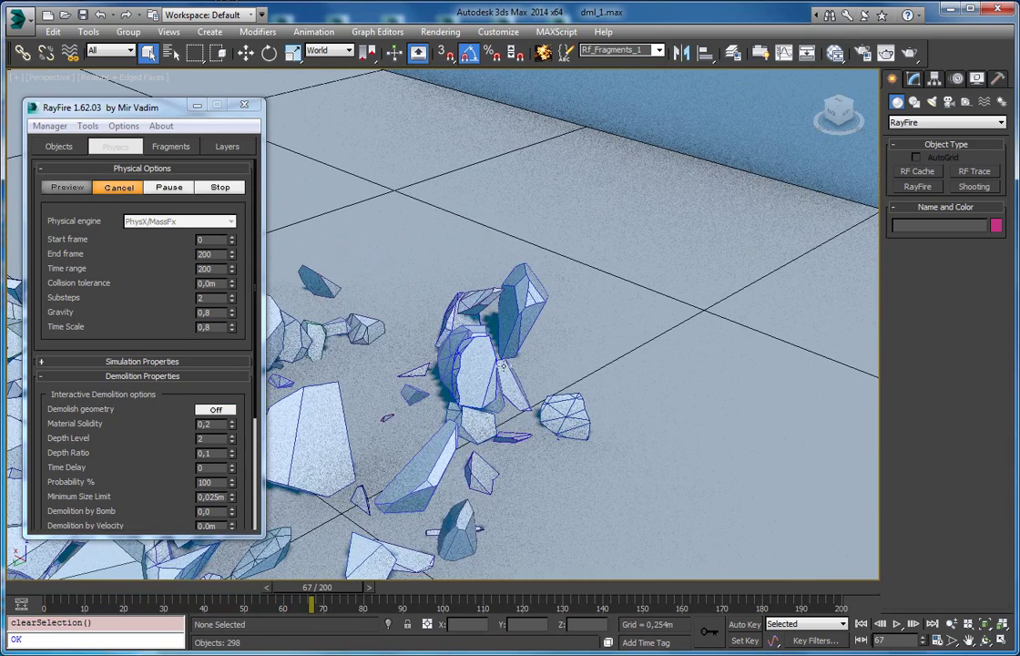
pyautogui.click(217, 188)
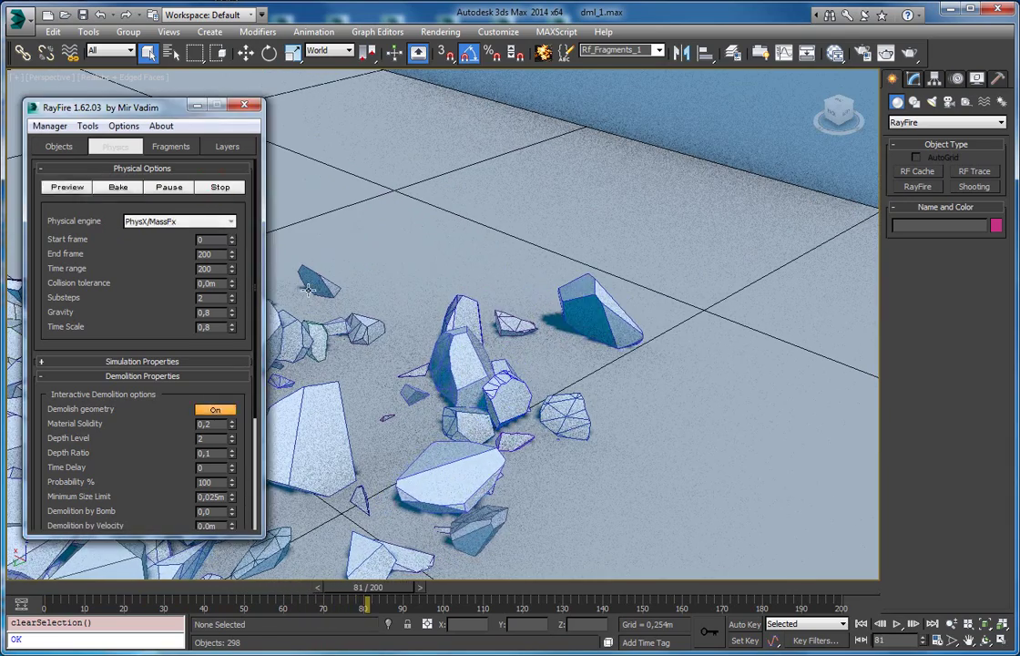
# Step: Scrub the baked breakup back to frame 44 and on to frame 75, examining a selected fragment and the debris up close
pyautogui.scroll(-8, 367, 318)
pyautogui.moveTo(673, 437); pyautogui.dragTo(719, 365, button='middle')
pyautogui.moveTo(363, 592); pyautogui.dragTo(220, 590)
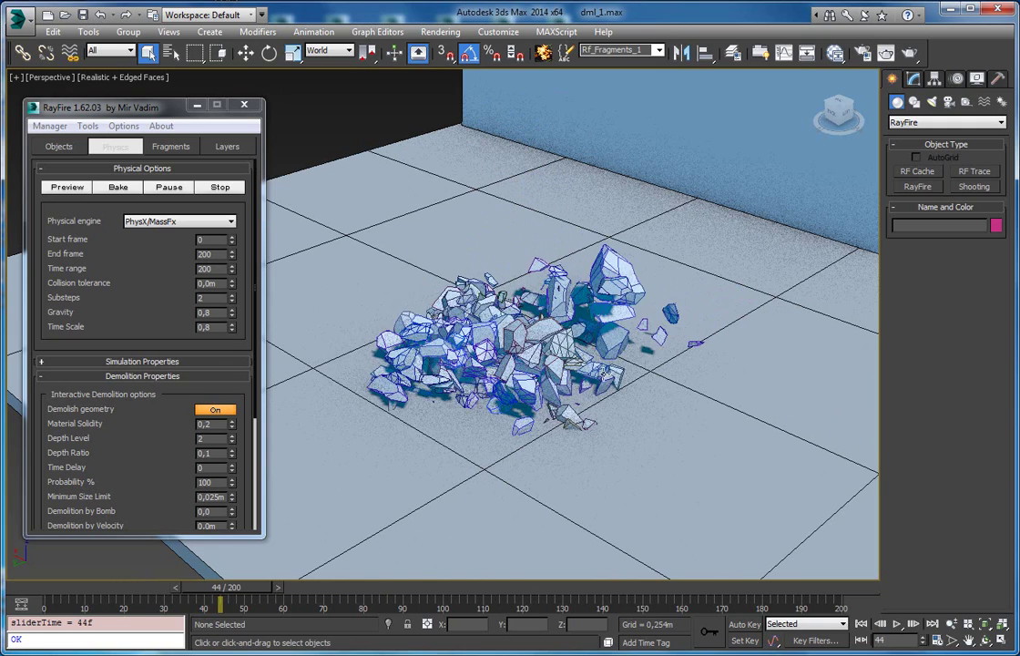
pyautogui.scroll(5, 492, 449)
pyautogui.click(500, 196)
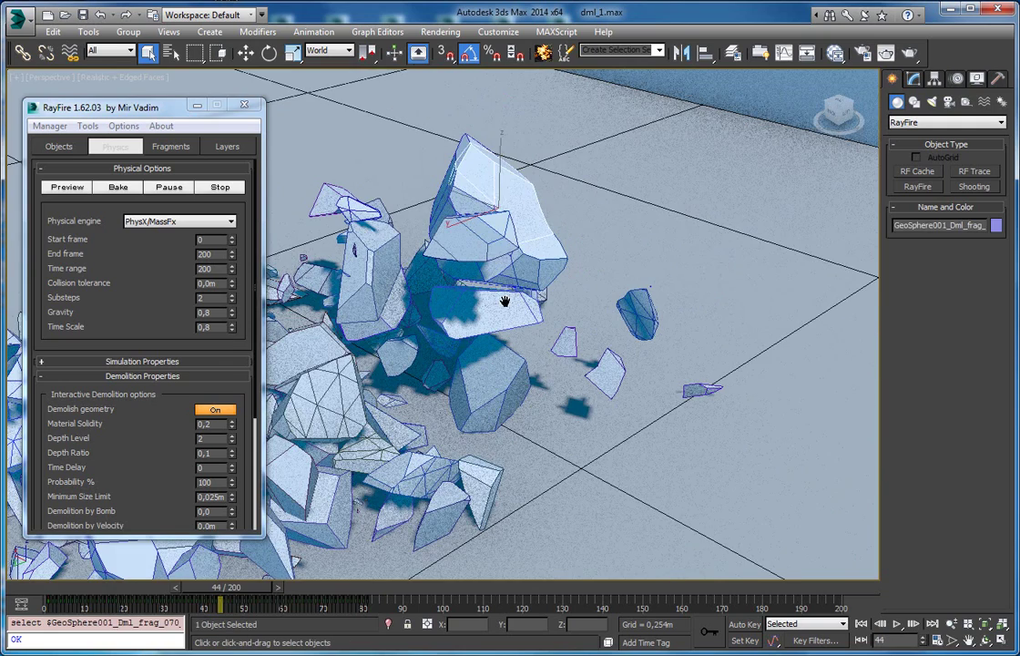
pyautogui.moveTo(518, 265); pyautogui.dragTo(442, 340, button='middle')
pyautogui.moveTo(264, 592); pyautogui.dragTo(364, 592)
pyautogui.scroll(5, 616, 392)
pyautogui.moveTo(463, 380); pyautogui.dragTo(535, 393, button='middle')
pyautogui.scroll(-3, 536, 393)
# Step: Delete the baked fragments and set the demolition Depth Ratio to 1,0
pyautogui.click(58, 146)
pyautogui.click(49, 125)
pyautogui.click(65, 159)
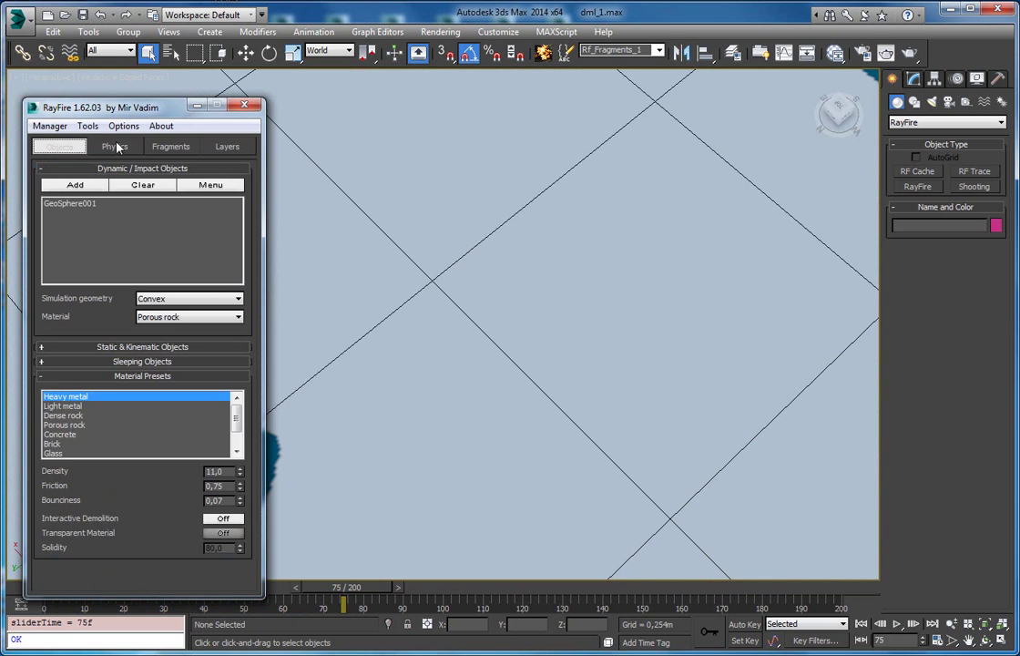
pyautogui.click(114, 146)
pyautogui.scroll(-1, 121, 426)
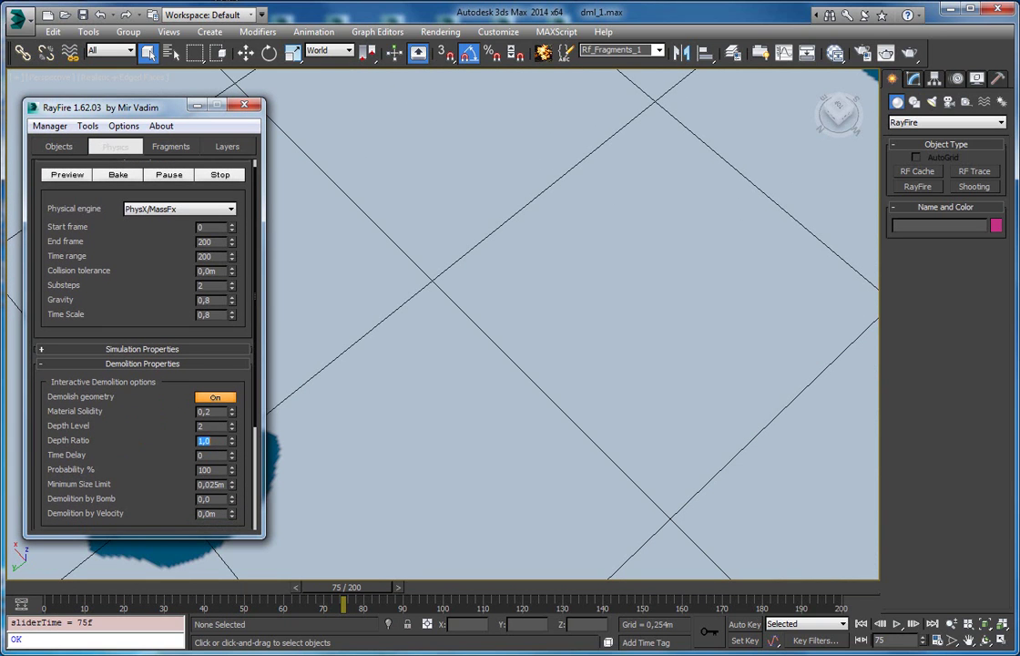
# Step: Bake the demolition with the Depth Ratio of 1,0 and examine the shattering rock up close
pyautogui.keyDown('alt'); pyautogui.moveTo(466, 366); pyautogui.dragTo(495, 433, button='middle'); pyautogui.keyUp('alt')
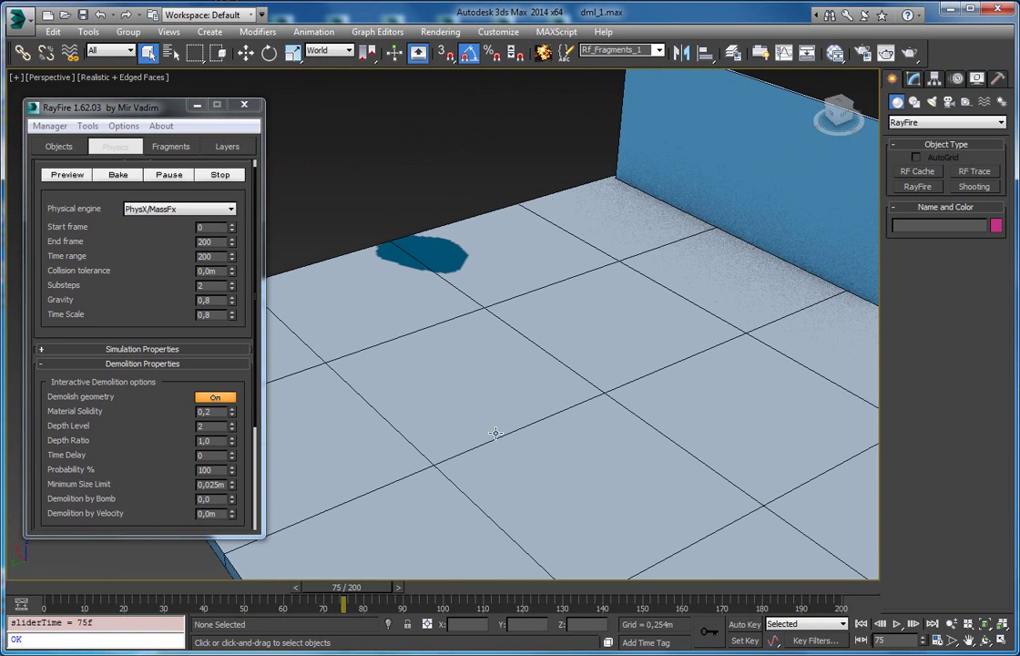
pyautogui.click(116, 175)
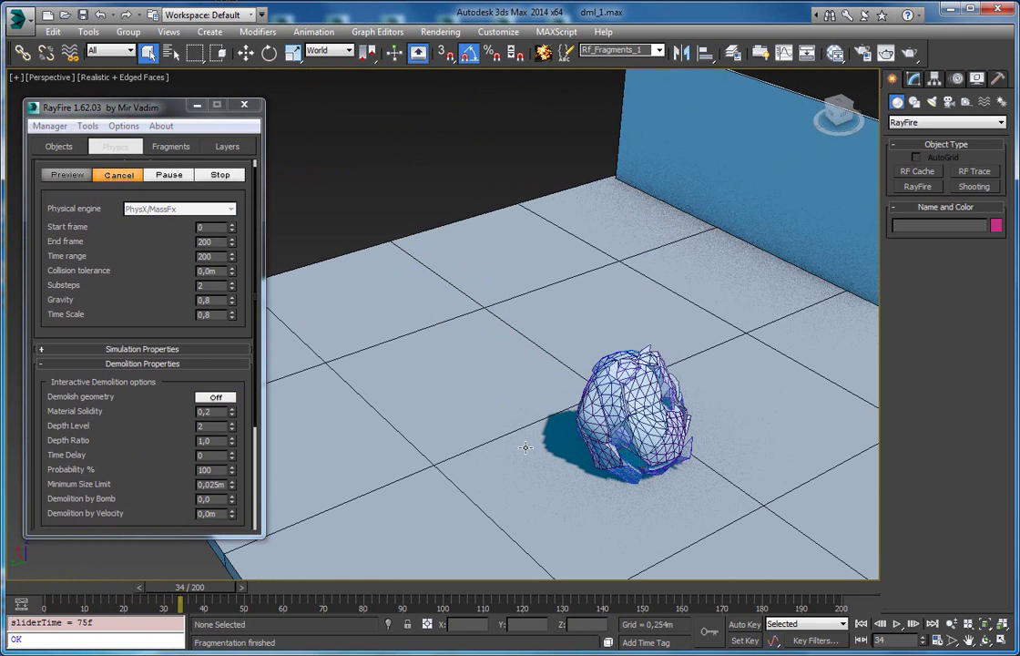
pyautogui.click(631, 397)
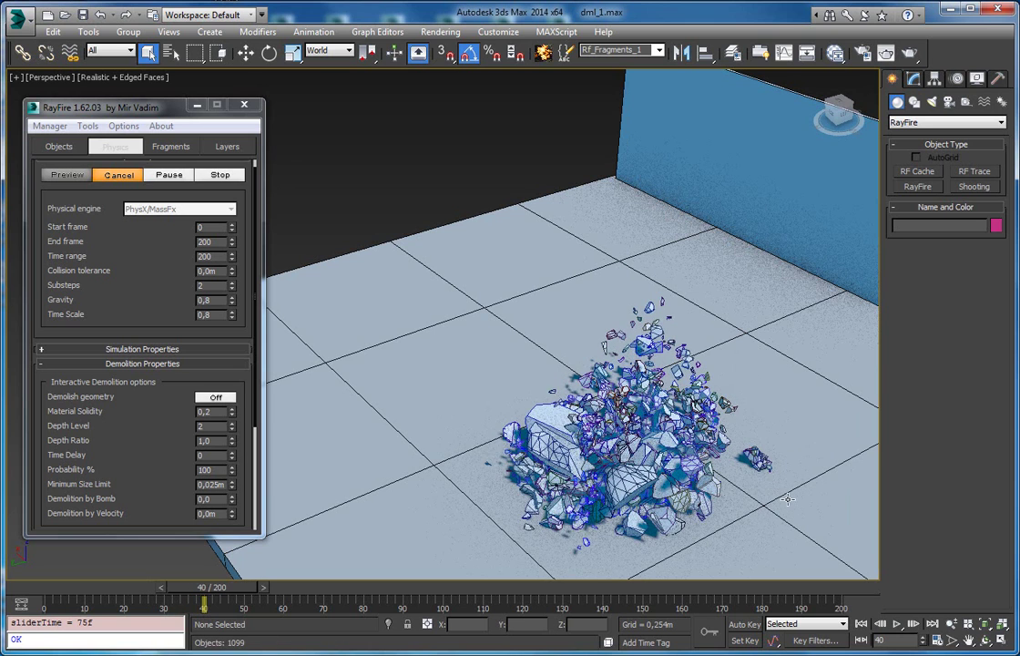
pyautogui.moveTo(739, 503); pyautogui.dragTo(593, 369, button='middle')
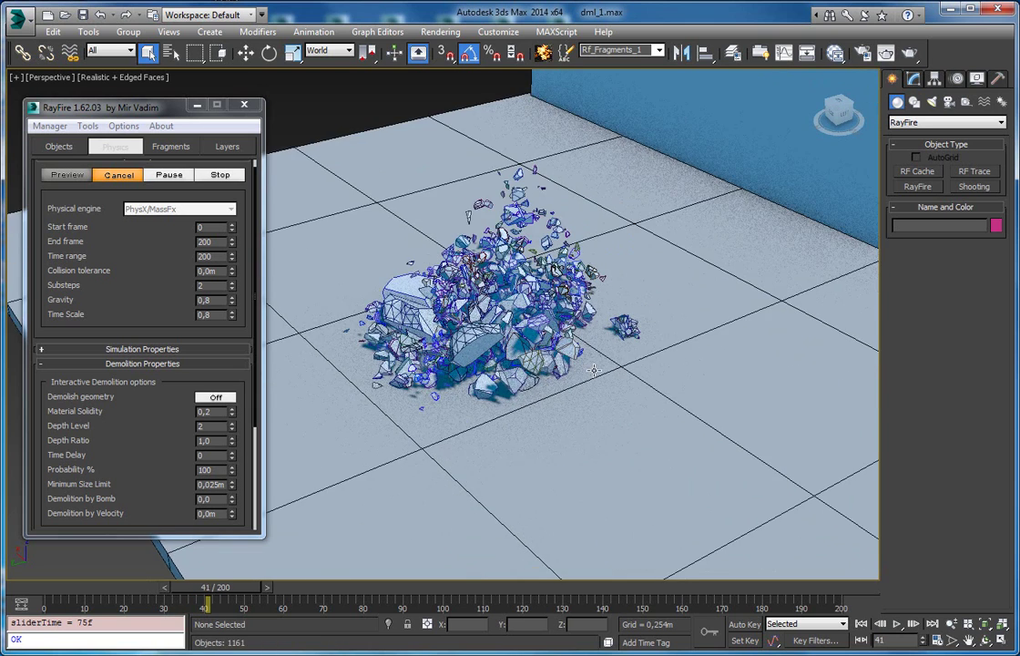
pyautogui.scroll(3, 592, 369)
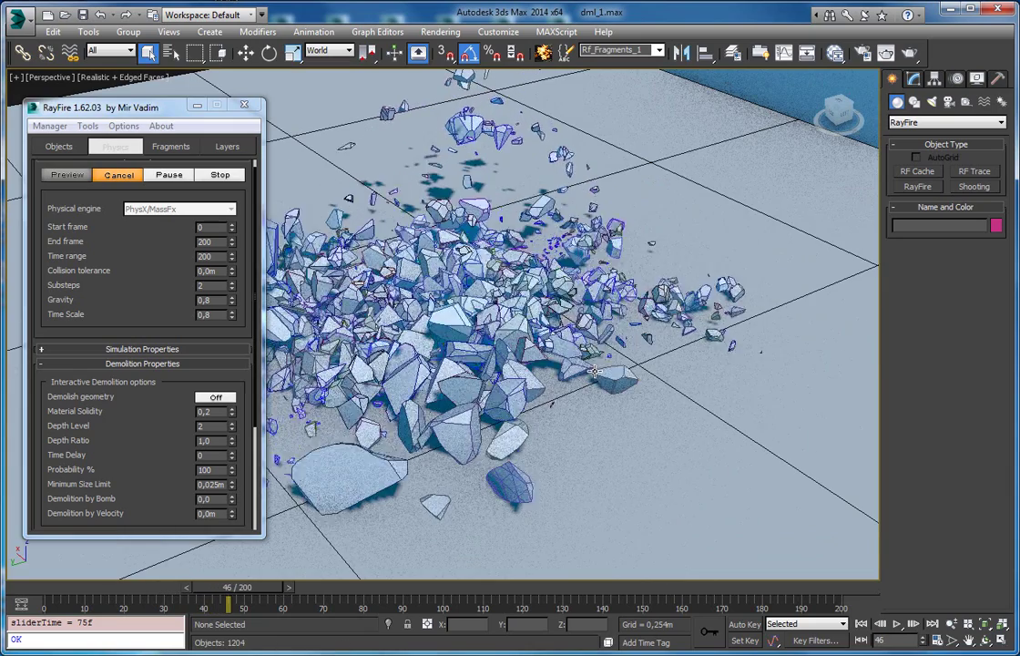
# Step: Change the perspective viewport's shading from Realistic to Shaded with edged faces displayed
pyautogui.press('F4')
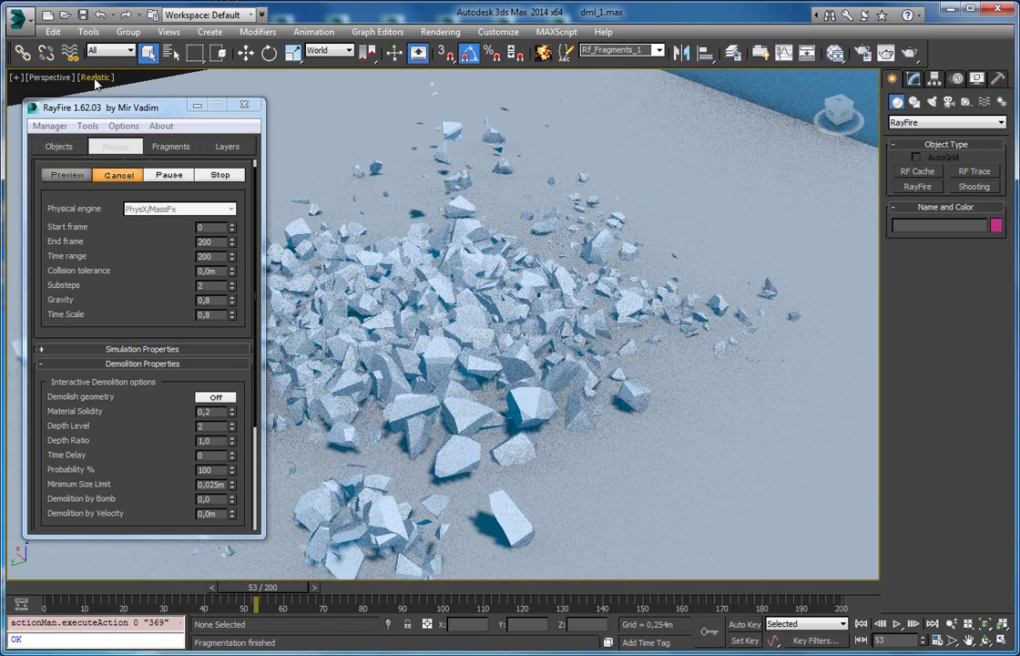
pyautogui.click(95, 78)
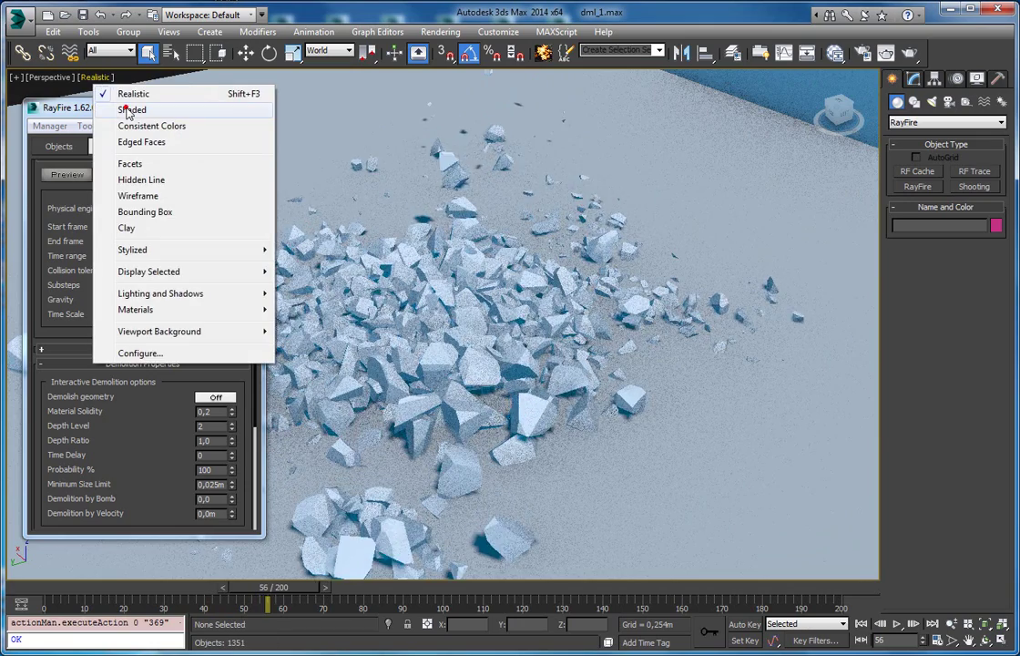
pyautogui.click(129, 110)
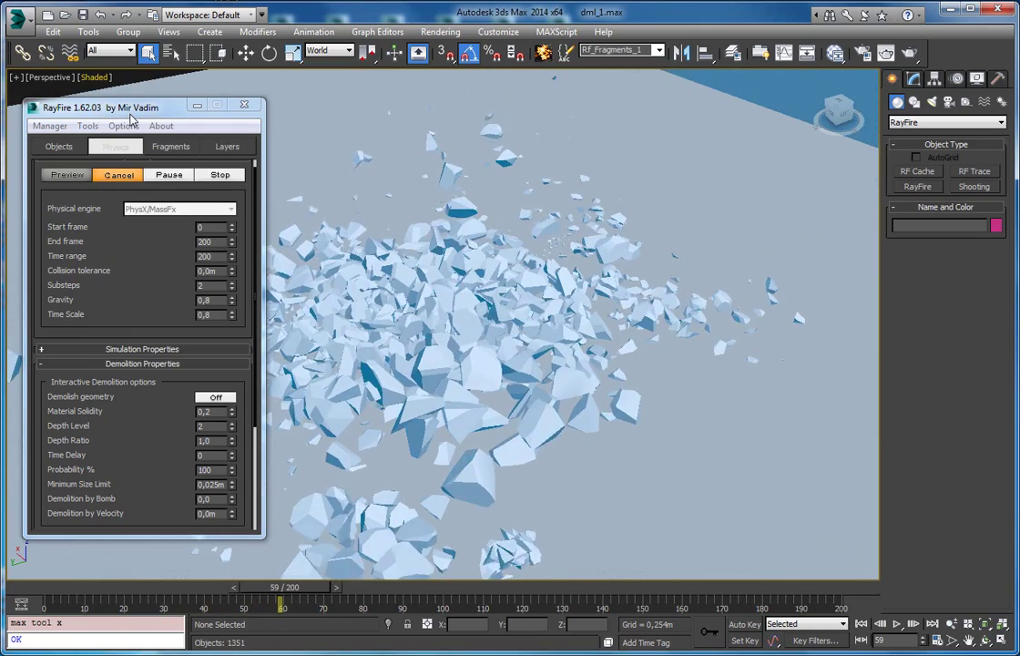
pyautogui.press('F4')
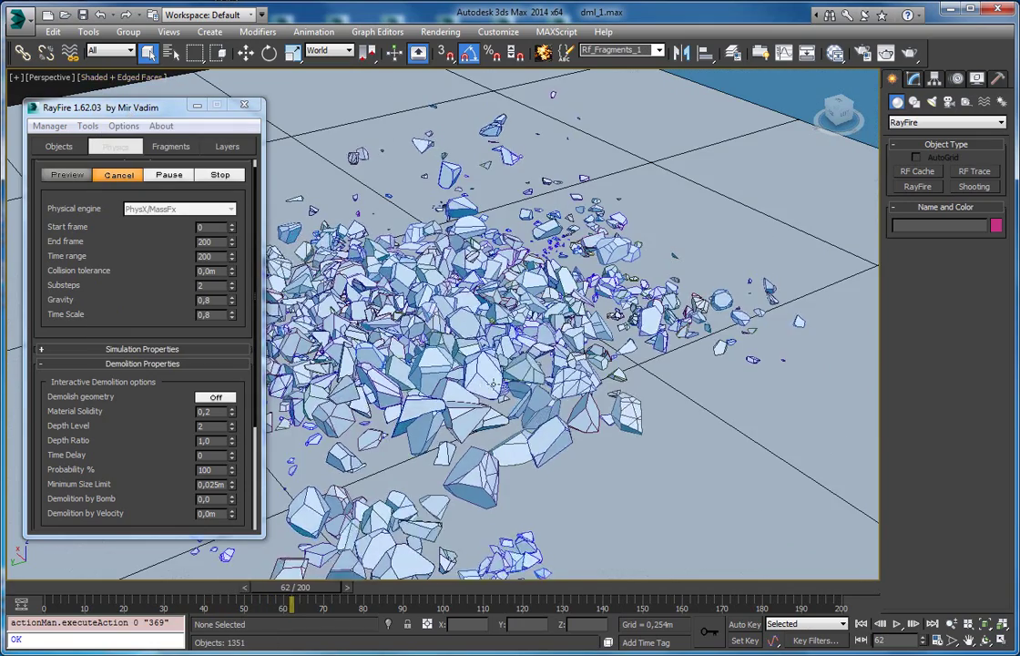
# Step: Stop the simulation and scrub back through the breakup to frame 36
pyautogui.scroll(2, 579, 357)
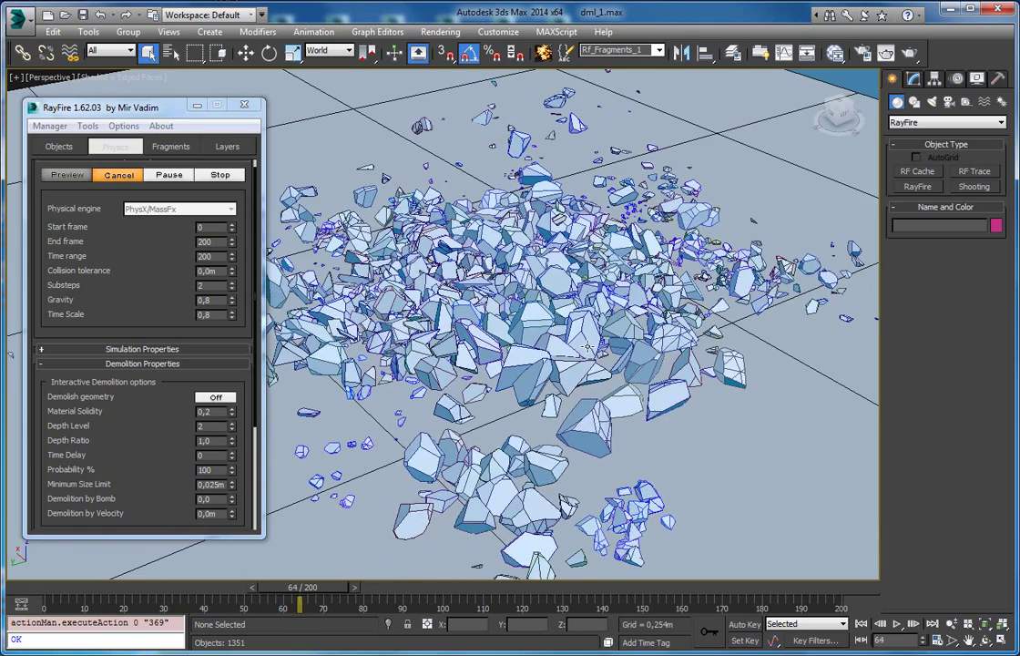
pyautogui.click(221, 175)
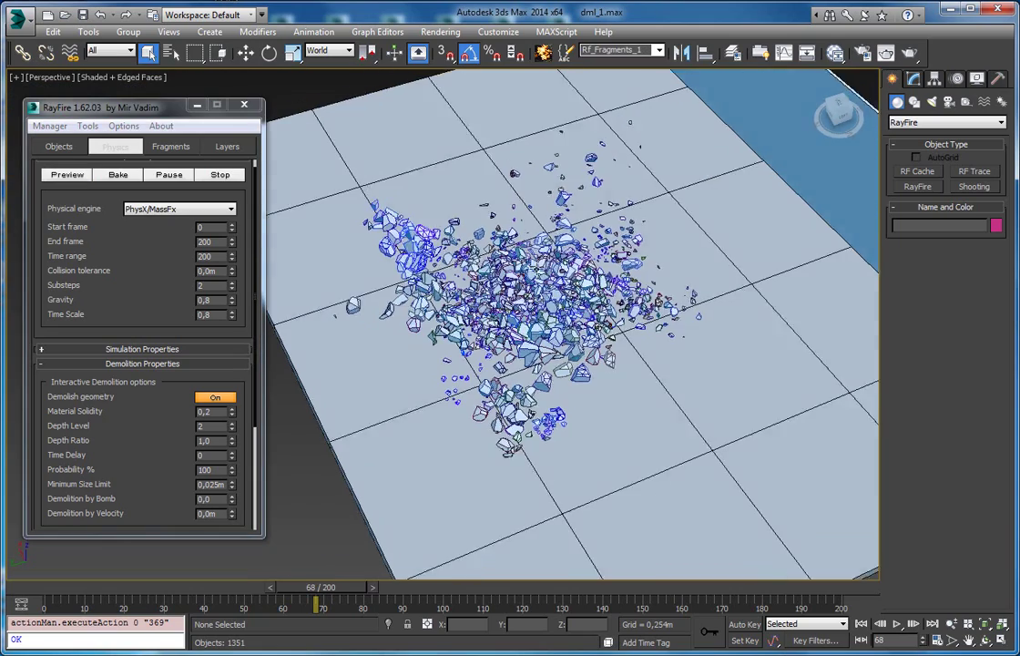
pyautogui.moveTo(321, 590); pyautogui.dragTo(387, 587)
pyautogui.moveTo(428, 401)
pyautogui.keyDown('alt'); pyautogui.mouseDown(button='middle')
pyautogui.moveTo(421, 387)
pyautogui.moveTo(436, 409)
pyautogui.mouseUp(button='middle'); pyautogui.keyUp('alt')
pyautogui.moveTo(405, 587); pyautogui.dragTo(224, 599)
# Step: Delete the fragments produced by the last bake
pyautogui.click(49, 126)
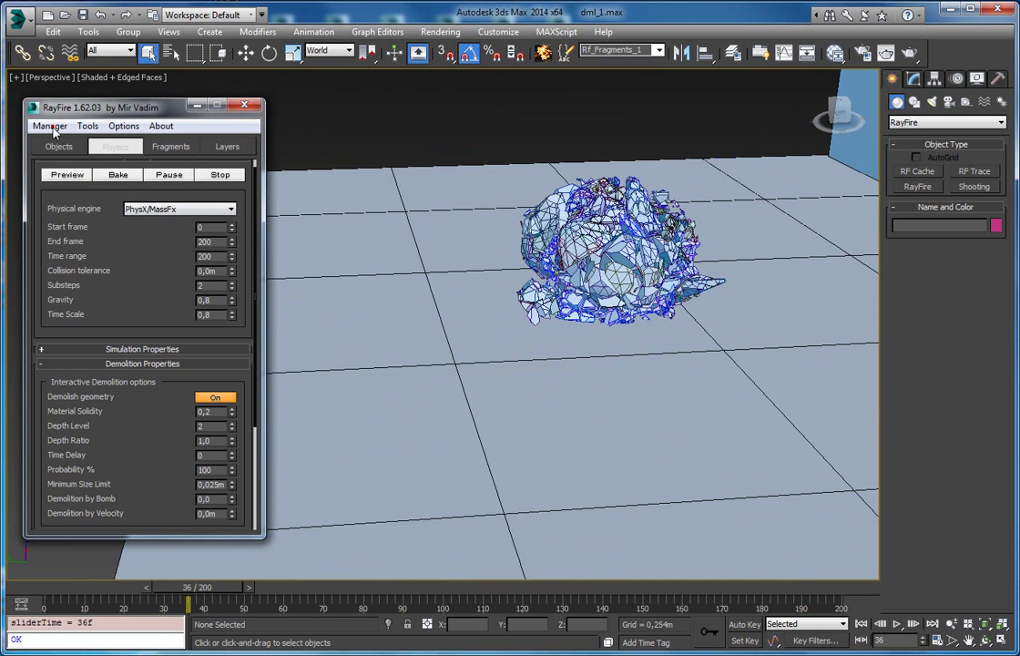
pyautogui.click(50, 153)
# Step: Set the demolition Time Delay to 10 and the Depth Ratio to 0,2
pyautogui.scroll(-3, 97, 196)
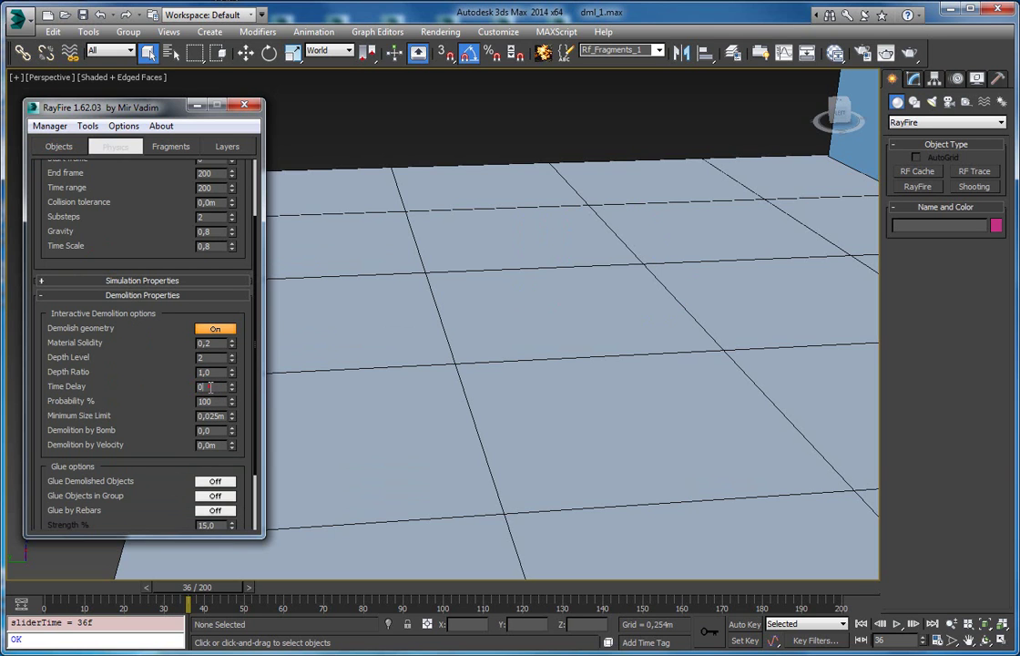
pyautogui.keyDown('alt'); pyautogui.moveTo(472, 258); pyautogui.dragTo(459, 266, button='middle'); pyautogui.keyUp('alt')
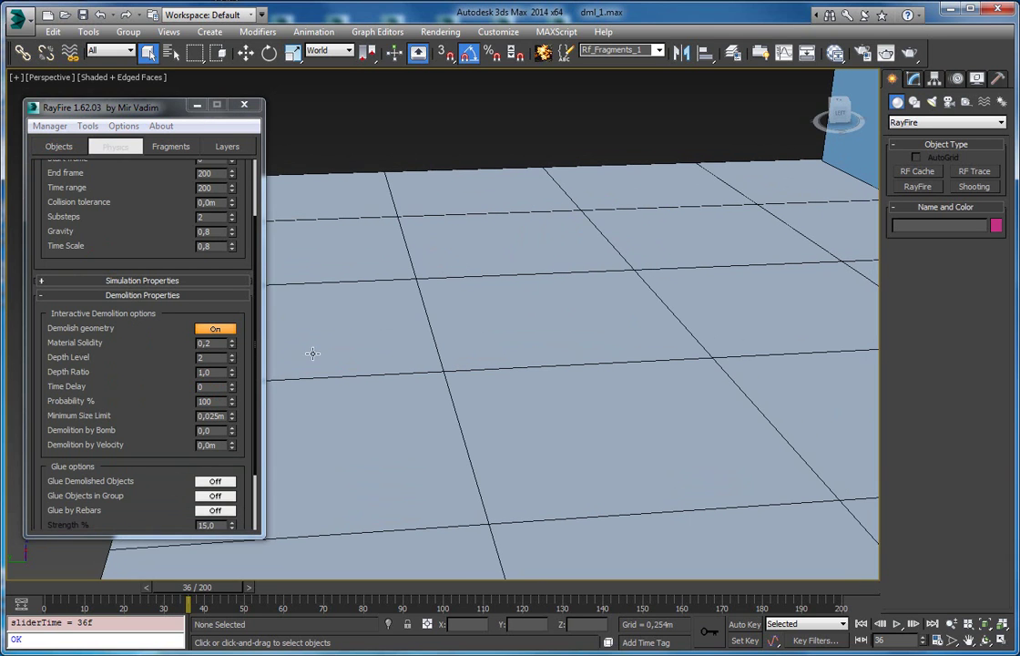
pyautogui.click(215, 386)
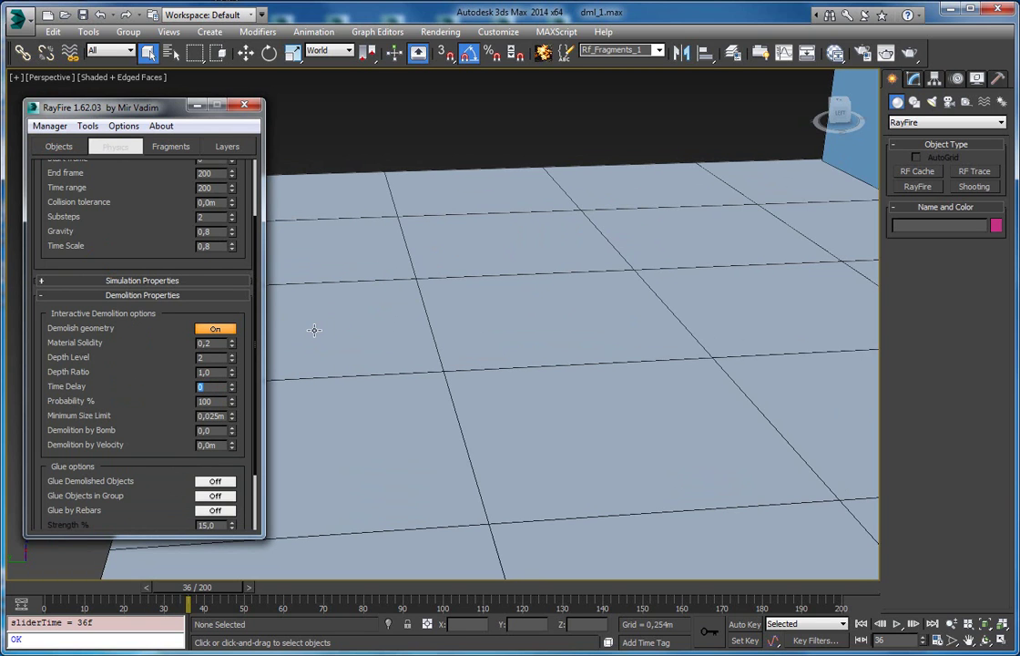
pyautogui.scroll(-5, 458, 246)
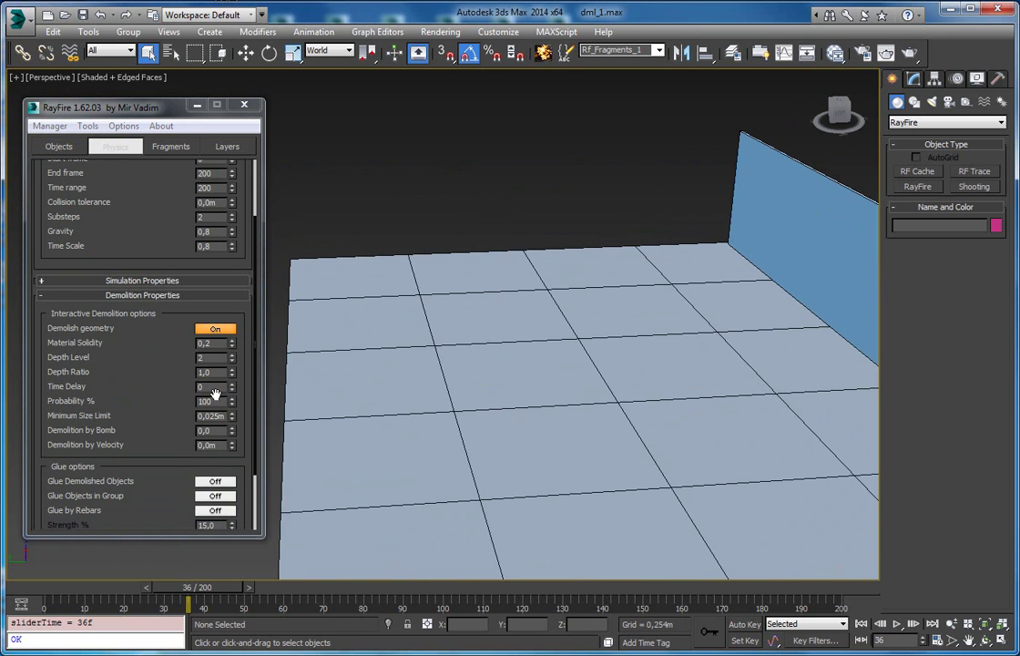
pyautogui.keyDown('alt'); pyautogui.moveTo(498, 247); pyautogui.dragTo(464, 188, button='middle'); pyautogui.keyUp('alt')
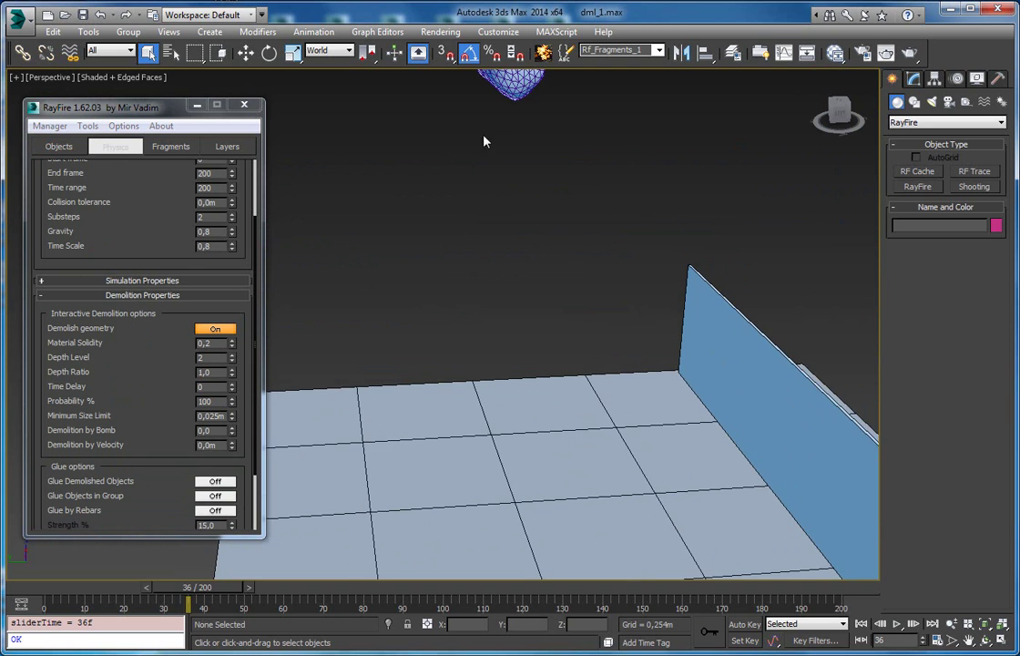
pyautogui.moveTo(498, 419); pyautogui.dragTo(428, 335, button='middle')
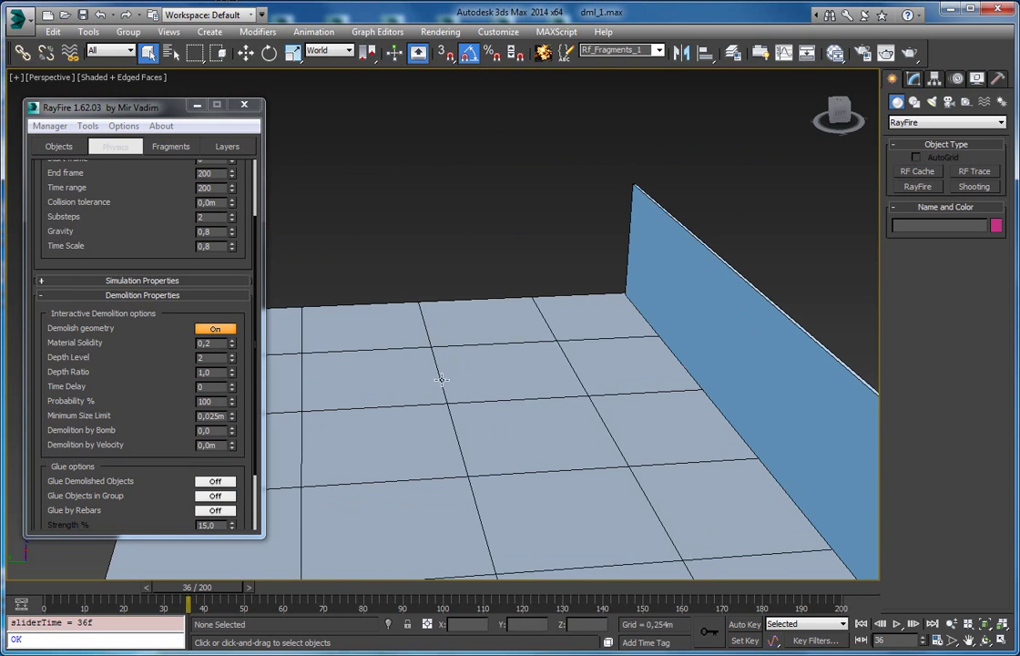
pyautogui.moveTo(445, 385); pyautogui.dragTo(470, 346, button='middle')
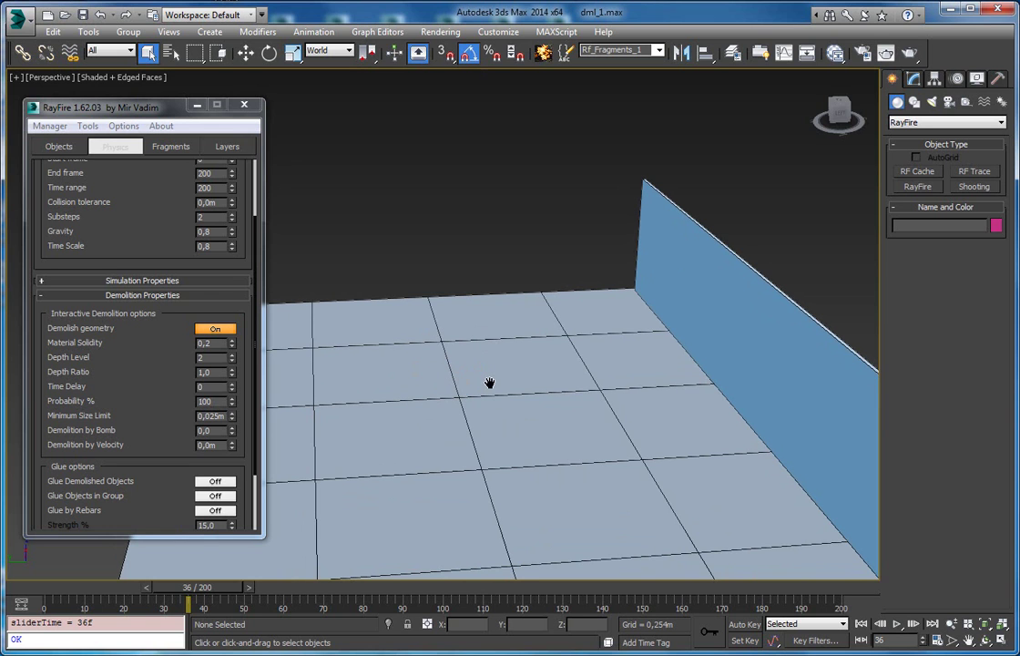
pyautogui.scroll(3, 486, 384)
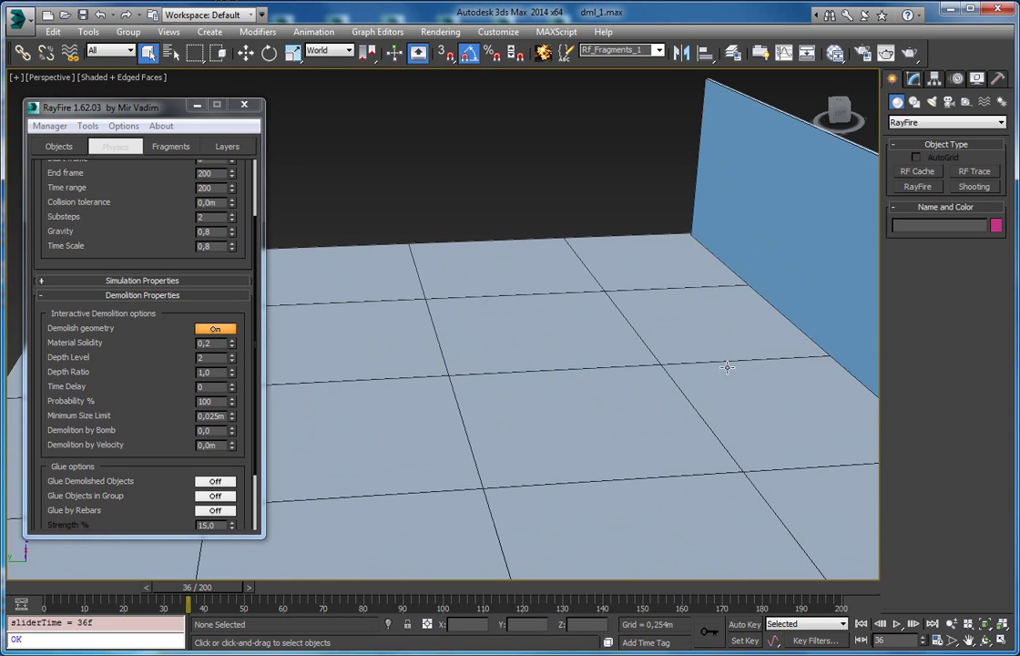
pyautogui.click(207, 386)
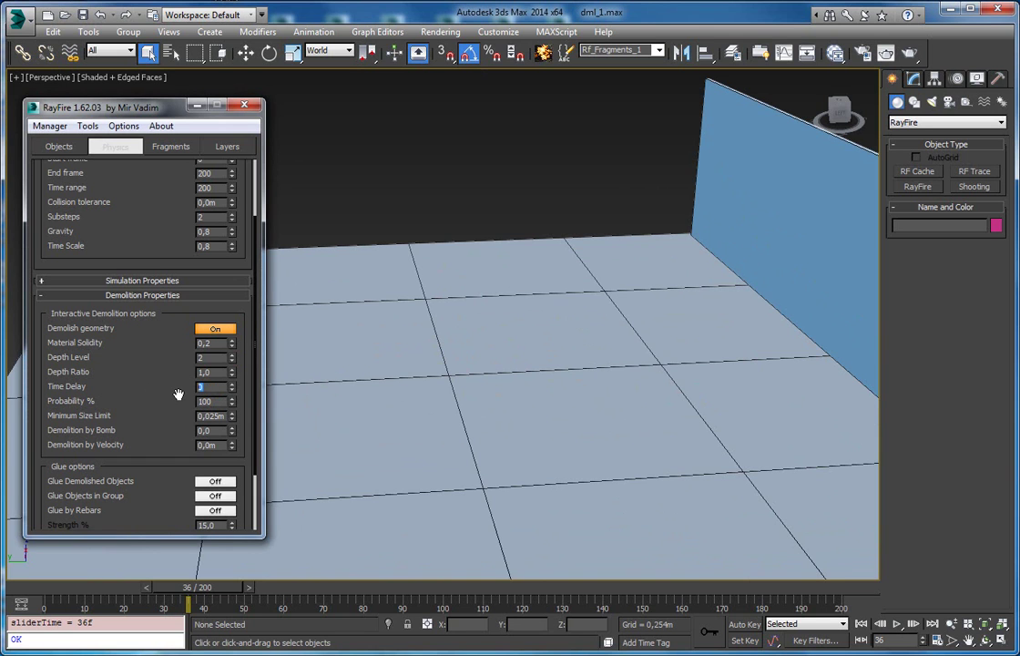
pyautogui.keyDown('alt'); pyautogui.moveTo(457, 230); pyautogui.dragTo(448, 295, button='middle'); pyautogui.keyUp('alt')
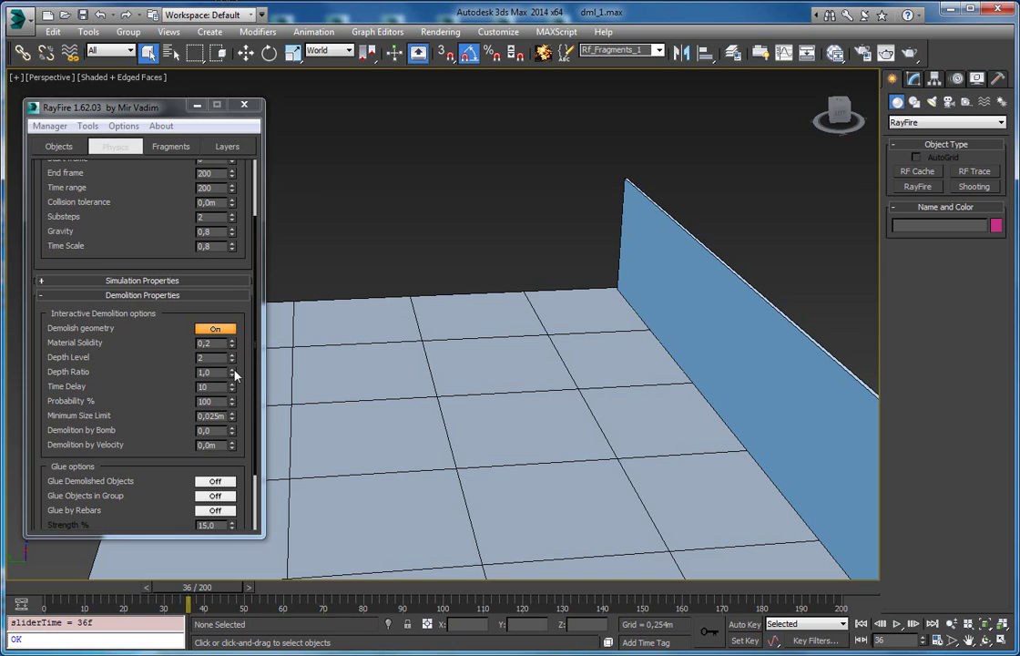
pyautogui.moveTo(233, 374); pyautogui.dragTo(233, 384)
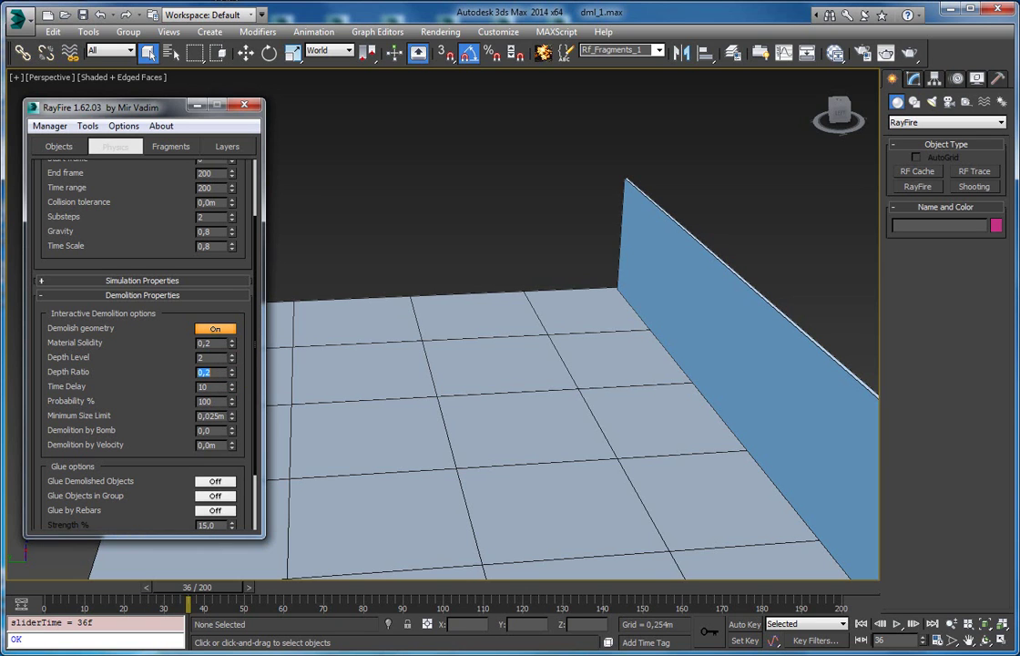
# Step: Bake the demolition with the time delay, watch the fragments scatter, and stop the simulation
pyautogui.scroll(3, 137, 391)
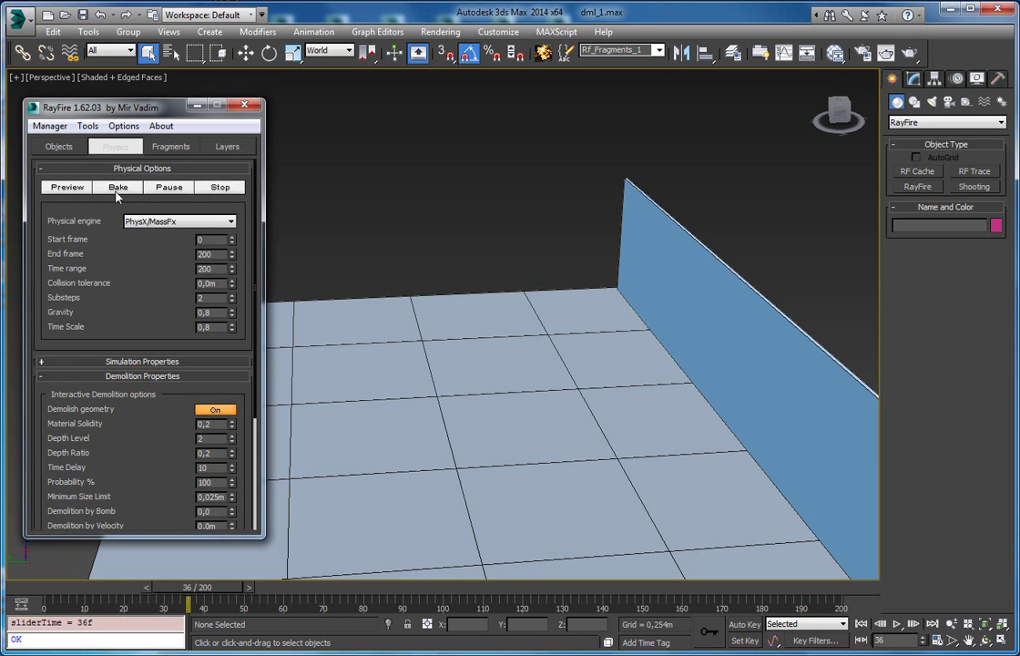
pyautogui.click(116, 187)
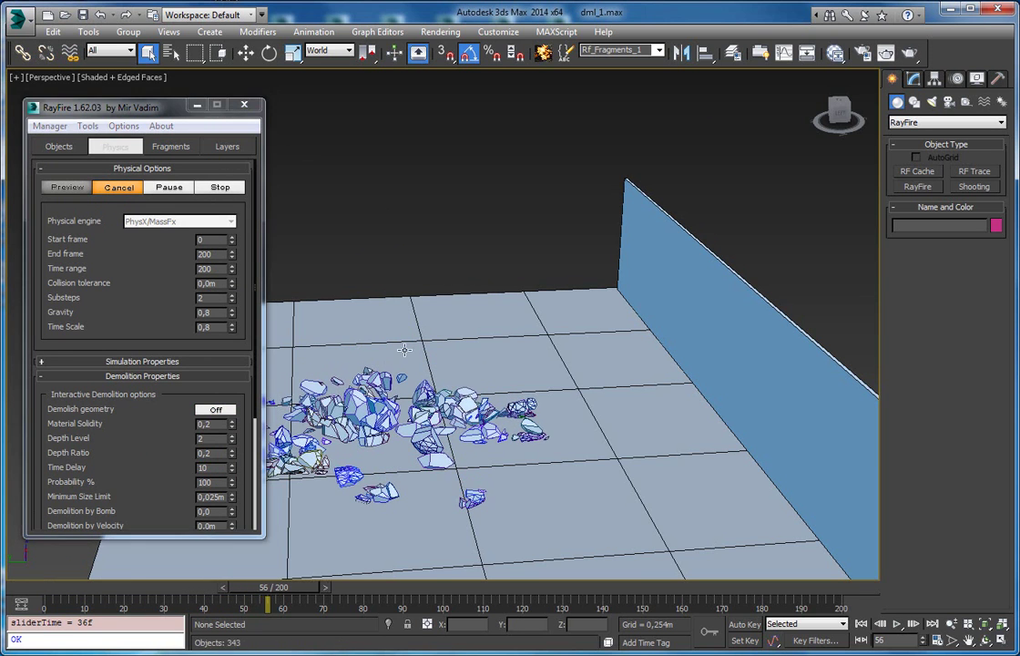
pyautogui.moveTo(498, 270); pyautogui.dragTo(584, 200, button='middle')
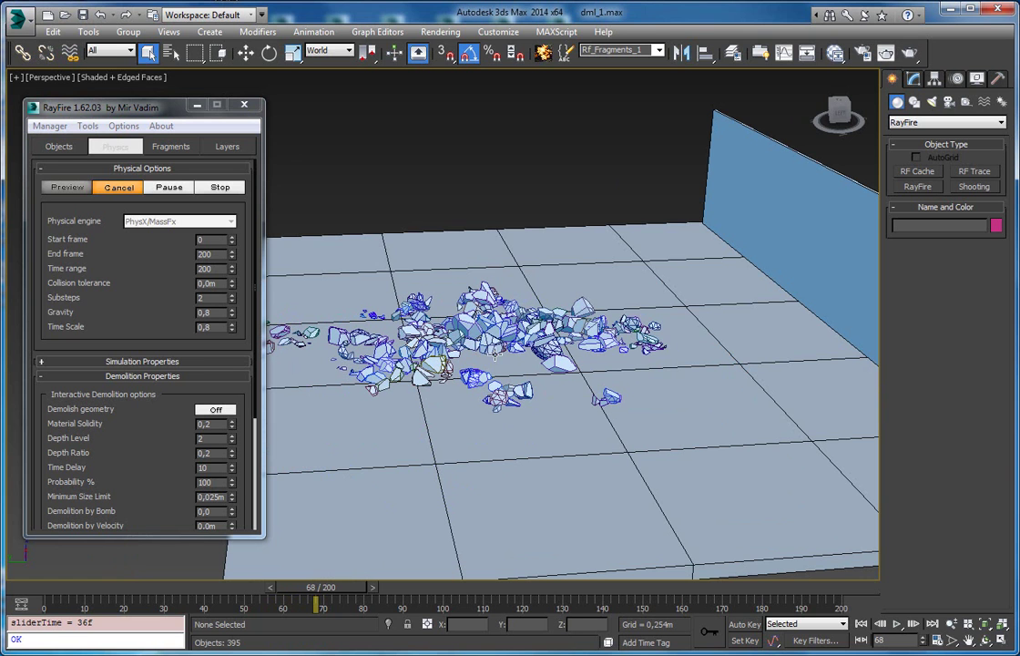
pyautogui.moveTo(483, 364); pyautogui.dragTo(546, 415, button='middle')
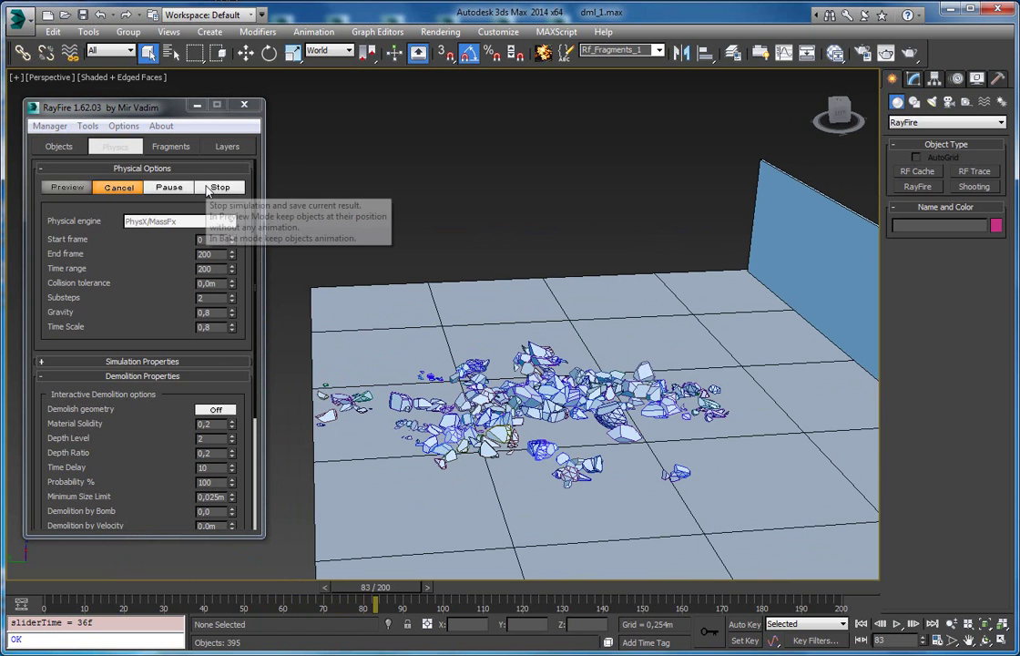
pyautogui.click(208, 187)
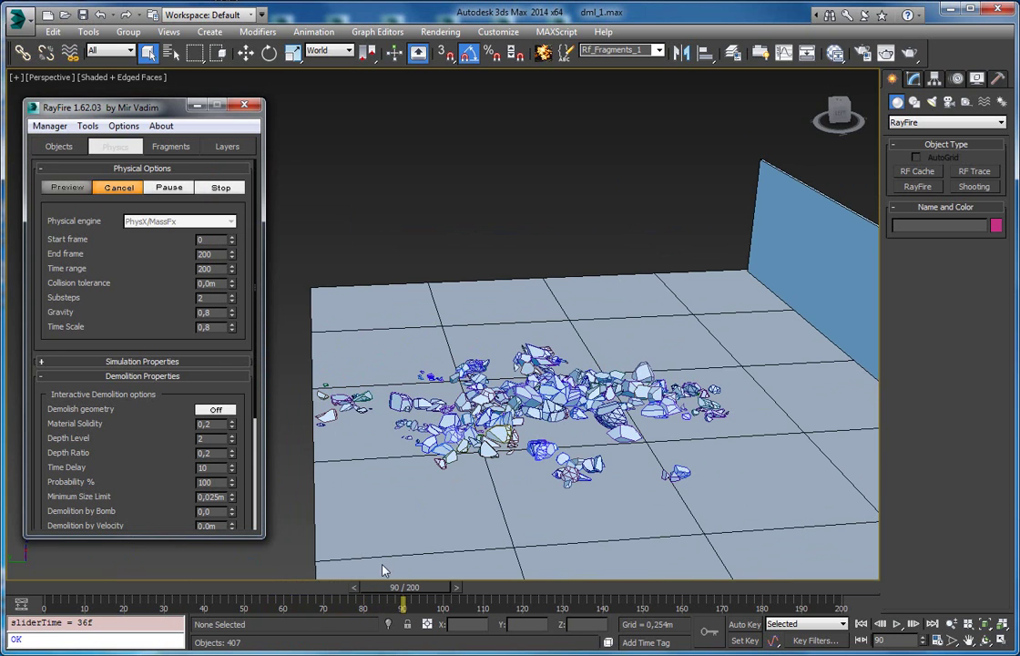
# Step: Scrub the delayed breakup back to frame 63 and turn off edged faces in the viewport
pyautogui.moveTo(414, 587)
pyautogui.mouseDown()
pyautogui.moveTo(77, 587)
pyautogui.moveTo(342, 594)
pyautogui.moveTo(157, 593)
pyautogui.moveTo(319, 592)
pyautogui.moveTo(186, 593)
pyautogui.moveTo(296, 596)
pyautogui.mouseUp()
pyautogui.press('F4')
# Step: Delete the fragments from the last bake and reset the demolition Time Delay to 0
pyautogui.click(50, 125)
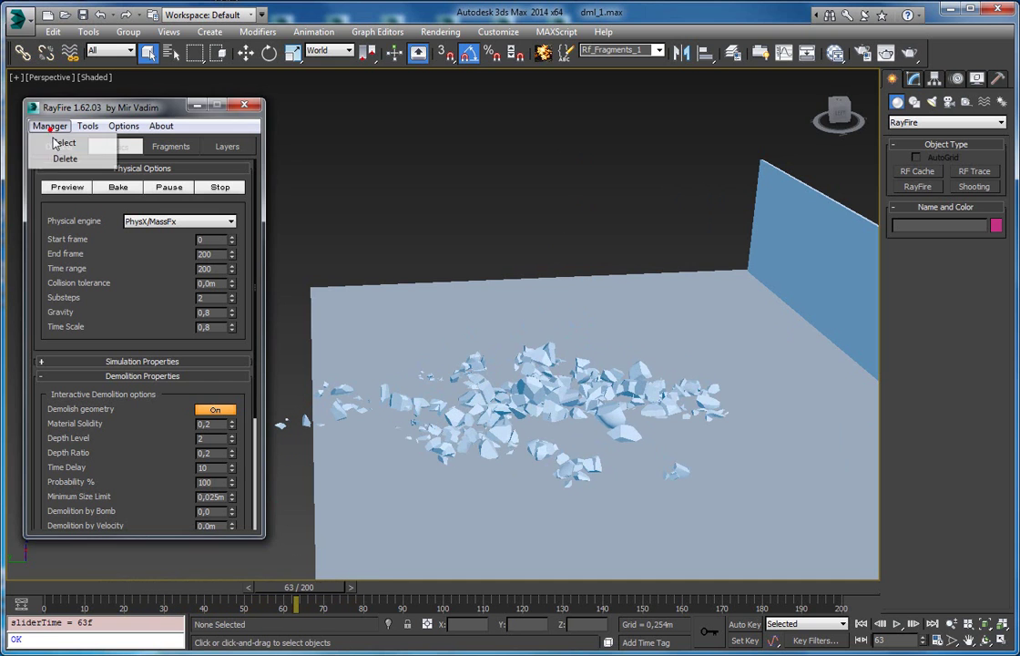
pyautogui.click(54, 138)
pyautogui.rightClick(233, 470)
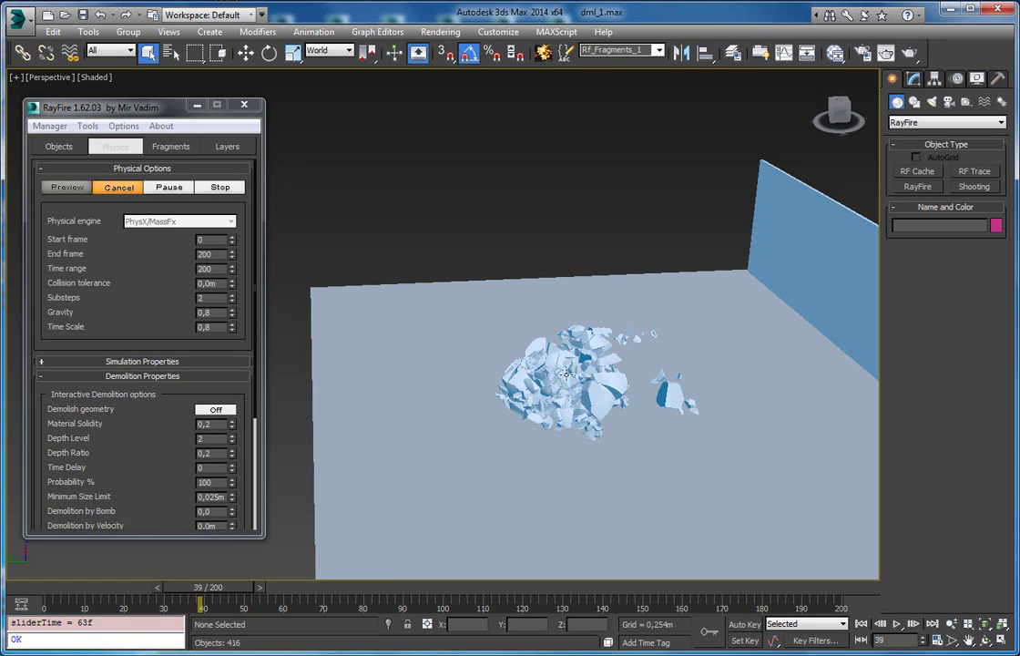
# Step: Bake the demolition without a time delay, watch the rock shatter up close, and cancel the simulation
pyautogui.scroll(3, 565, 398)
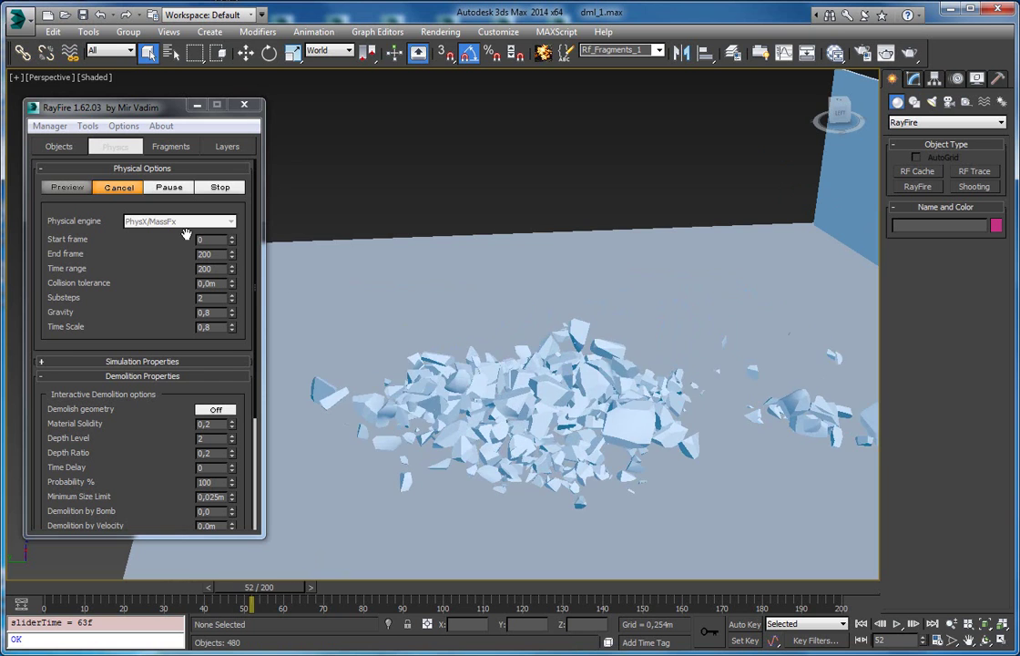
pyautogui.click(109, 195)
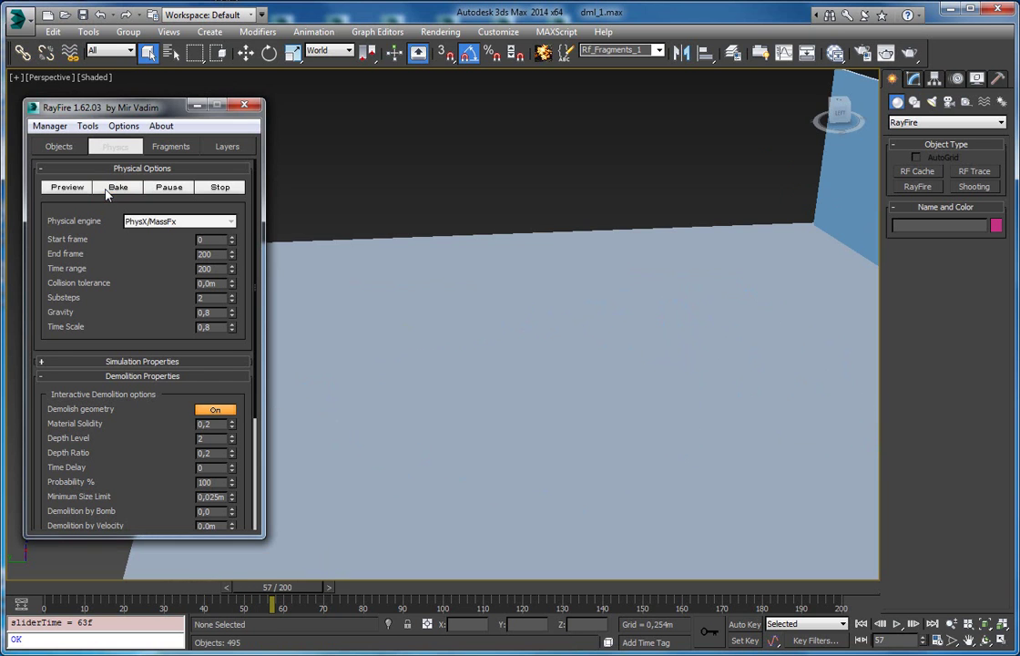
# Step: Set the Time Delay to 2, bake the demolition to watch the fragments scatter, and cancel the simulation
pyautogui.scroll(-2, 107, 412)
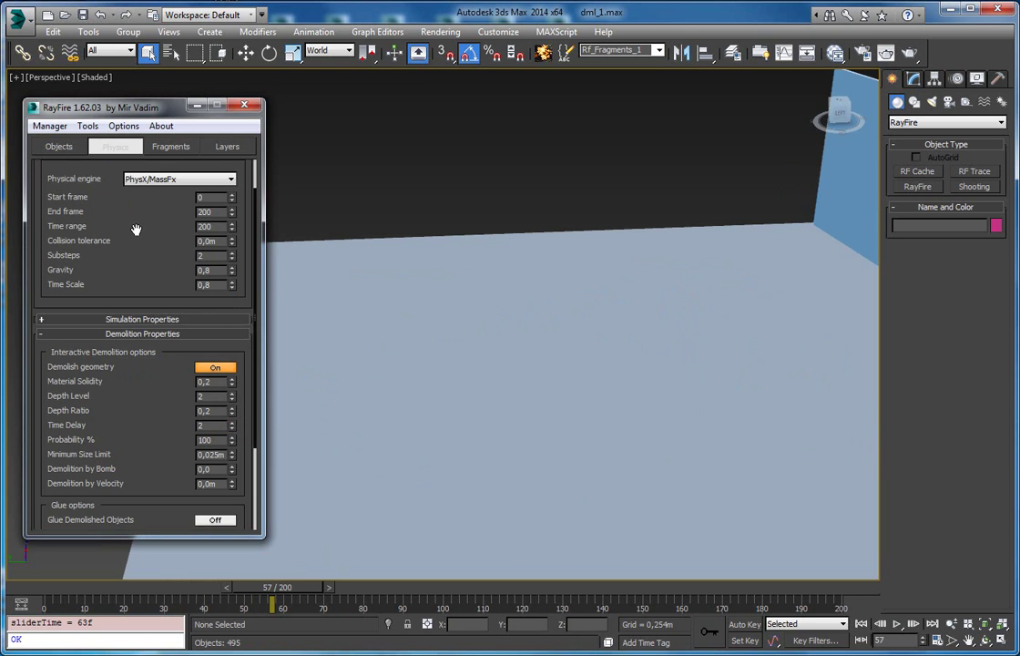
pyautogui.scroll(2, 109, 243)
pyautogui.click(111, 187)
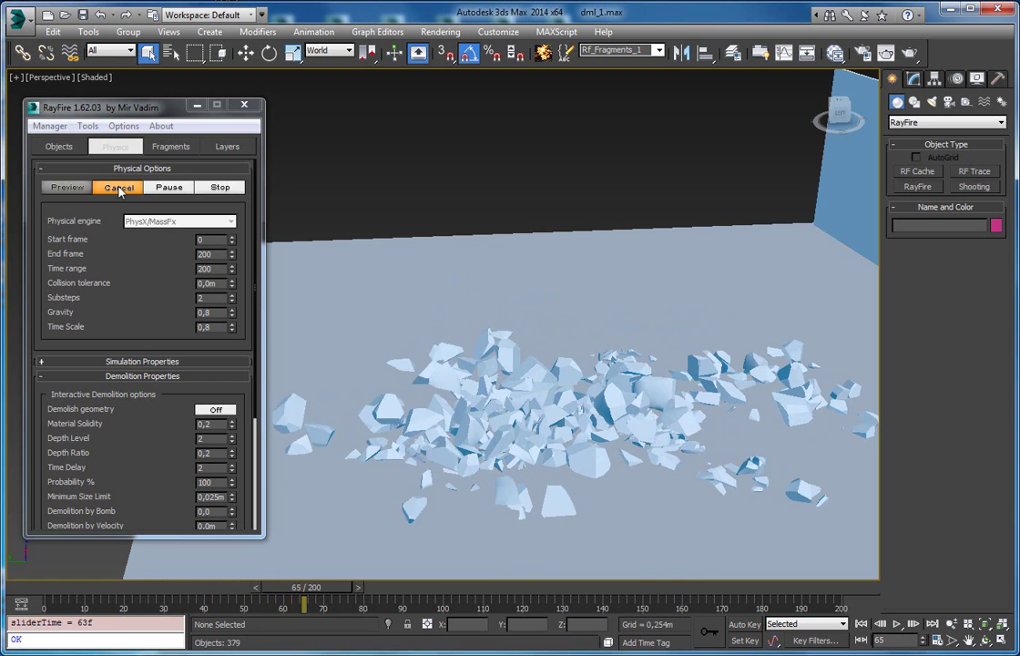
pyautogui.click(120, 188)
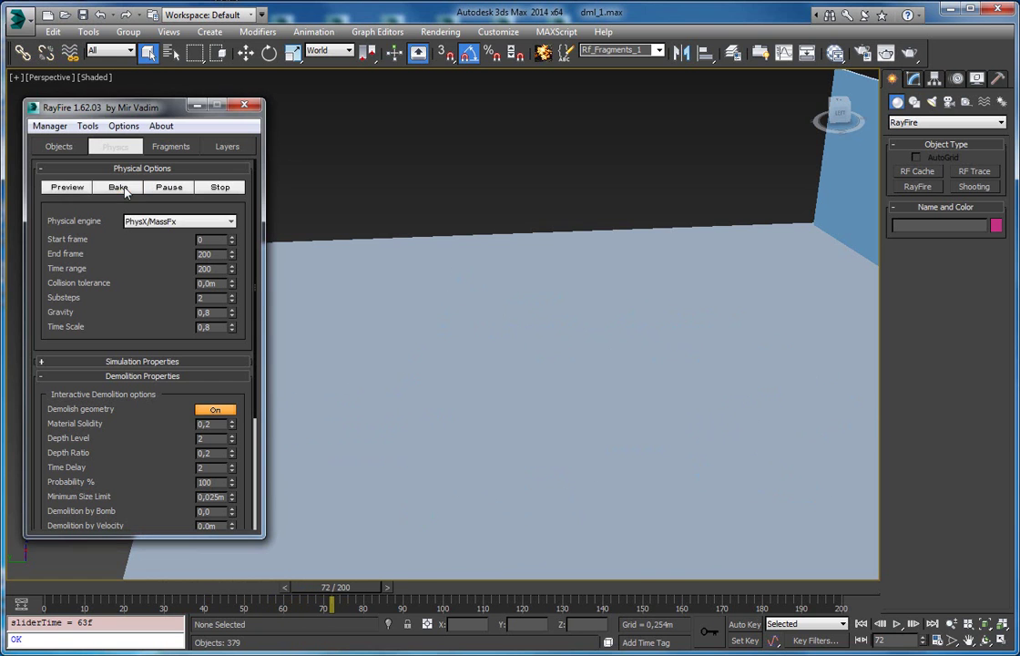
pyautogui.moveTo(128, 469); pyautogui.dragTo(121, 390)
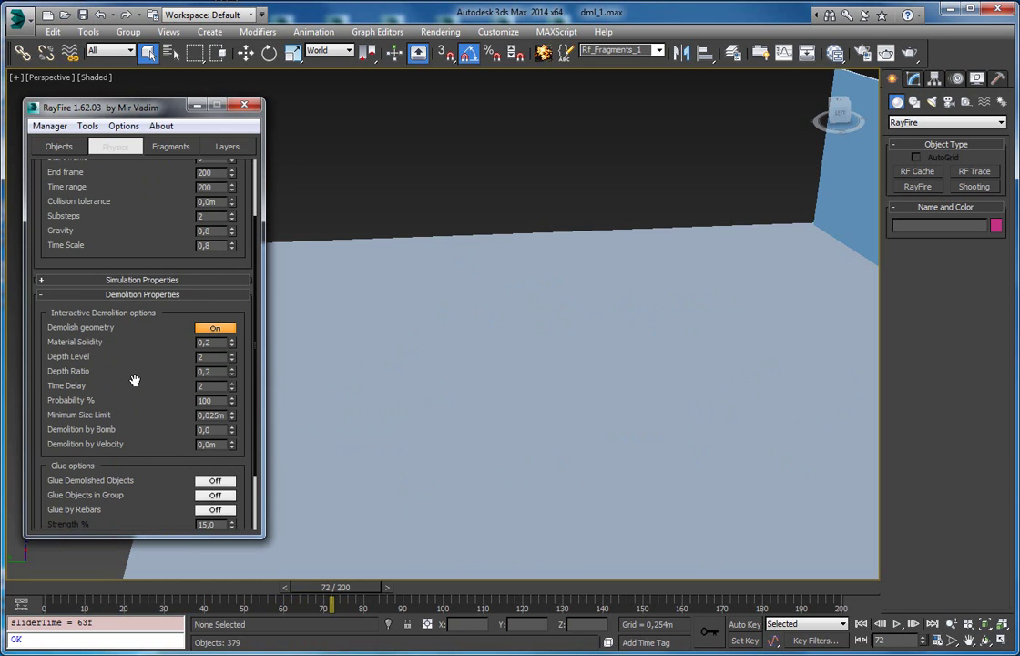
pyautogui.moveTo(134, 379); pyautogui.dragTo(132, 414)
pyautogui.moveTo(118, 362); pyautogui.dragTo(142, 426)
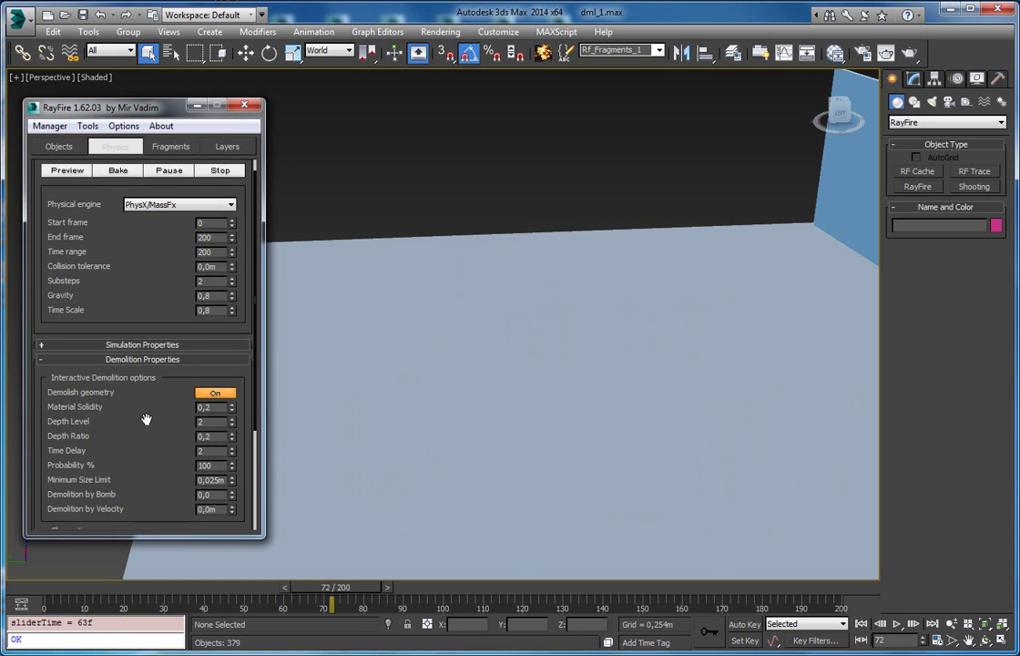
pyautogui.moveTo(125, 466); pyautogui.dragTo(125, 453)
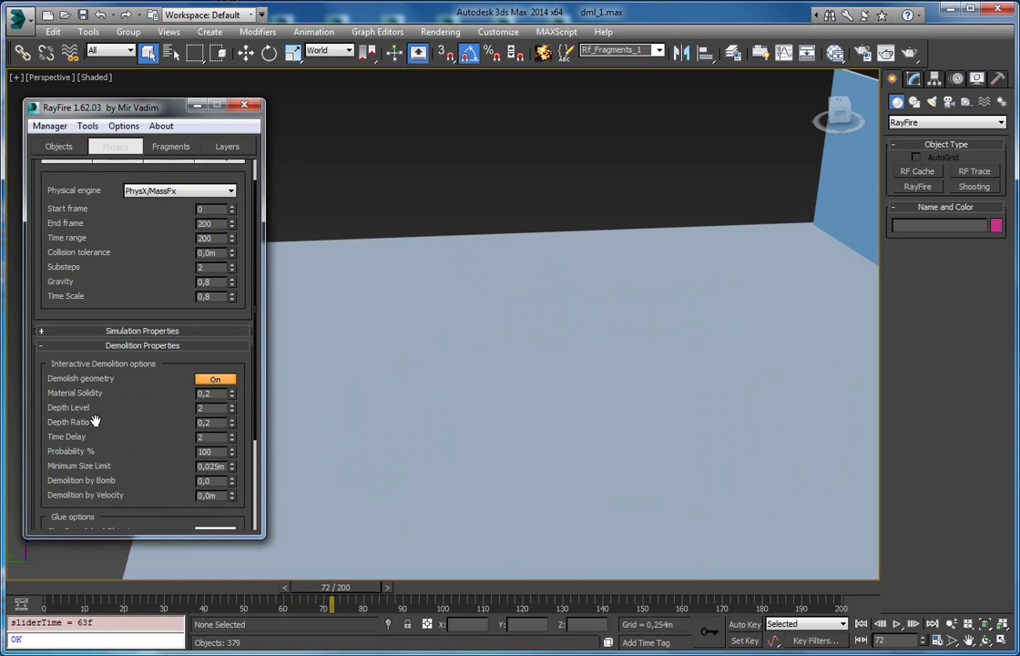
pyautogui.moveTo(96, 414)
pyautogui.mouseDown()
pyautogui.moveTo(97, 443)
pyautogui.moveTo(97, 431)
pyautogui.mouseUp()
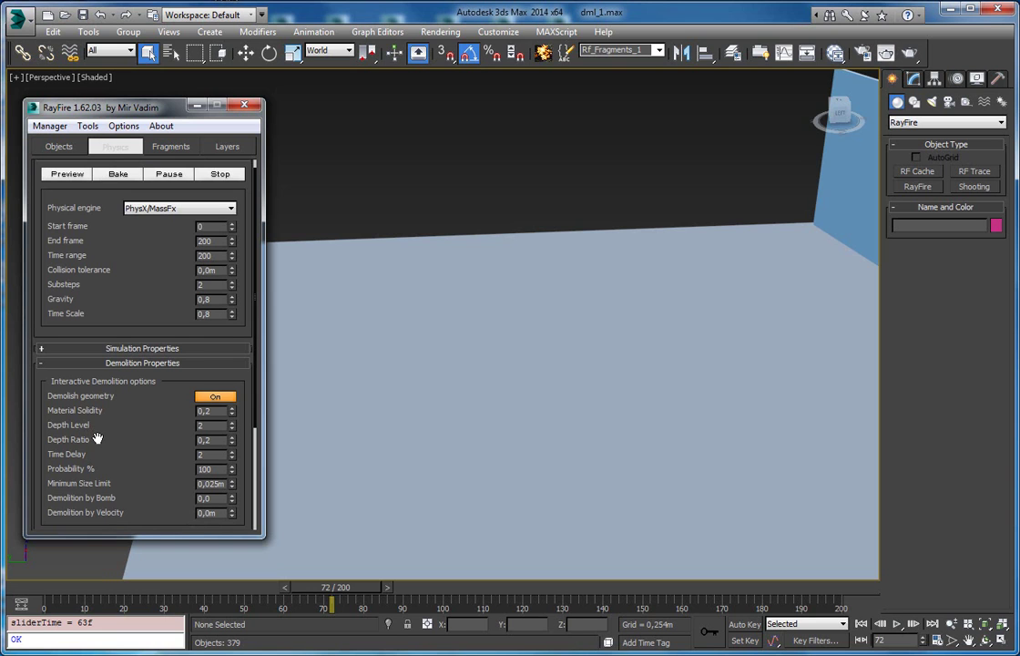